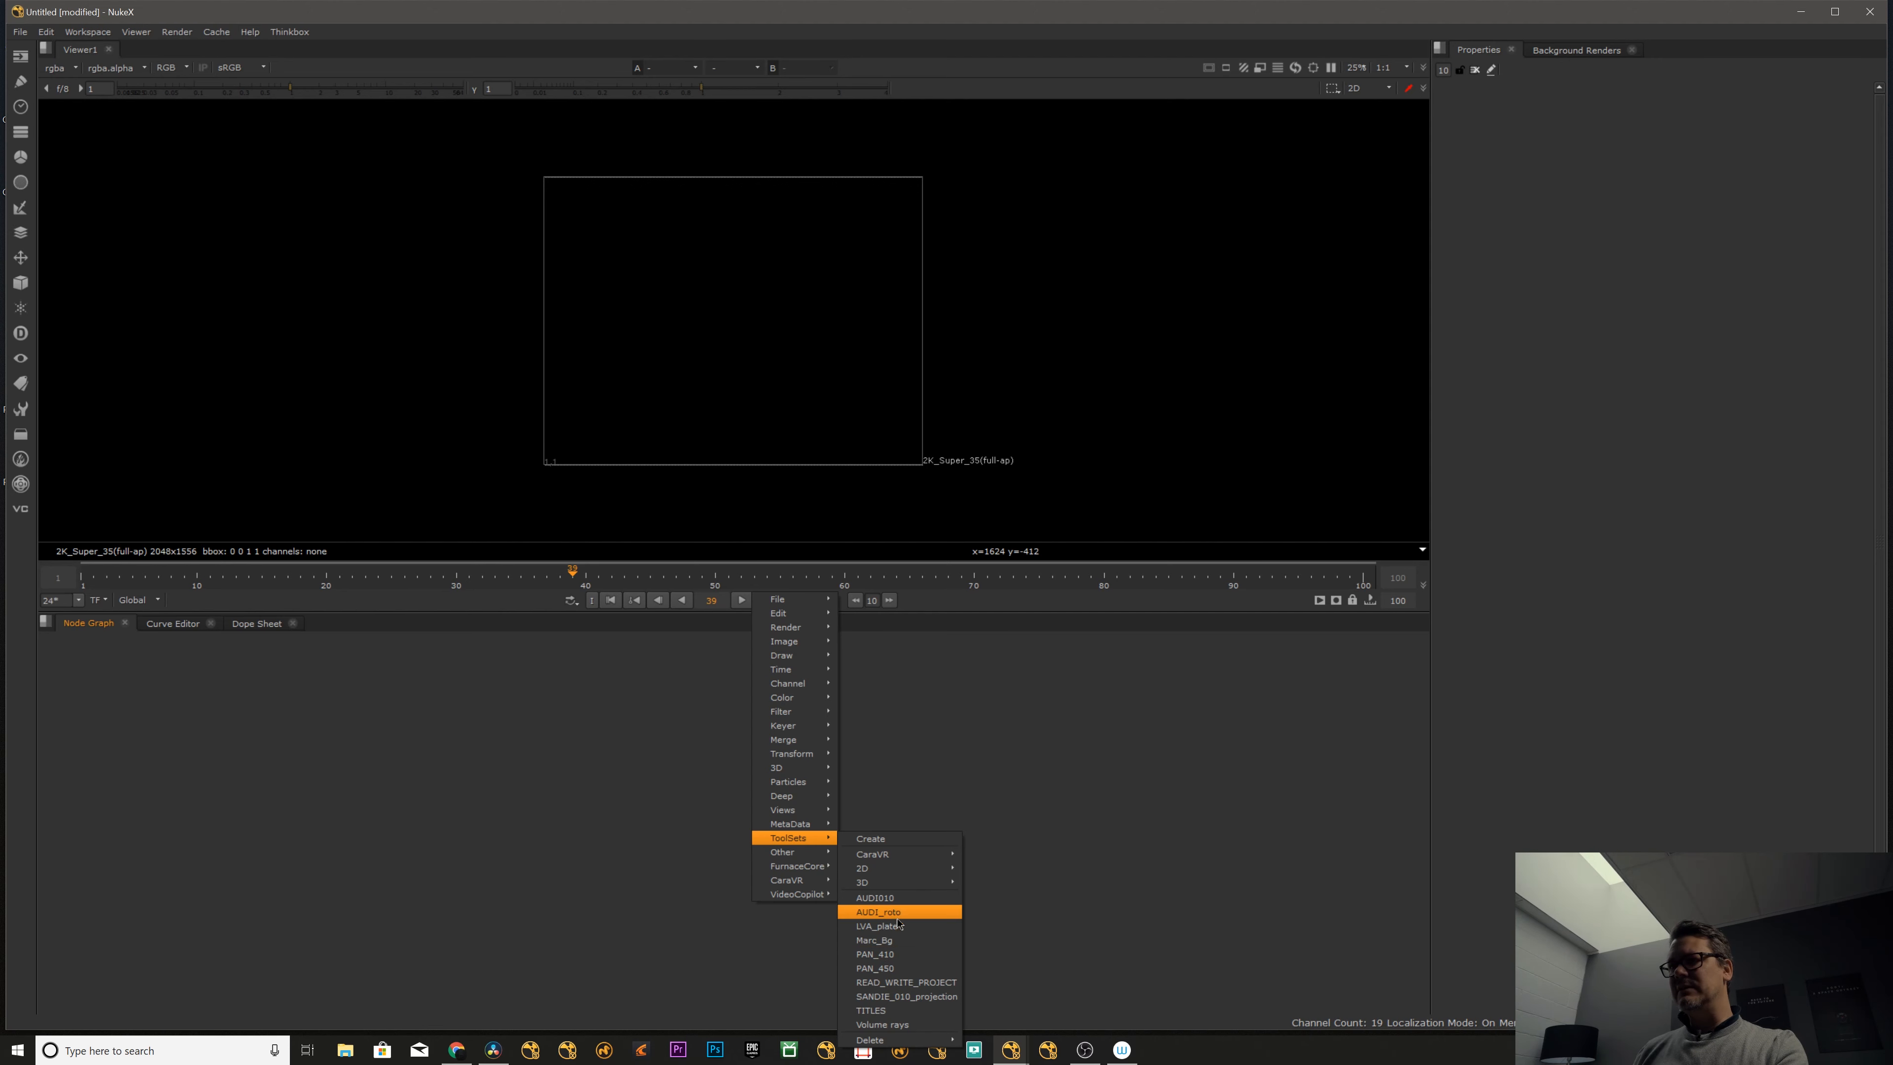
- Insert the saved toolset with the airplane plate and align its Read node above the Viewer node
{"action": "left_click", "coordinate": [897, 919]}
{"action": "left_click_drag", "start_coordinate": [827, 727], "coordinate": [741, 738]}
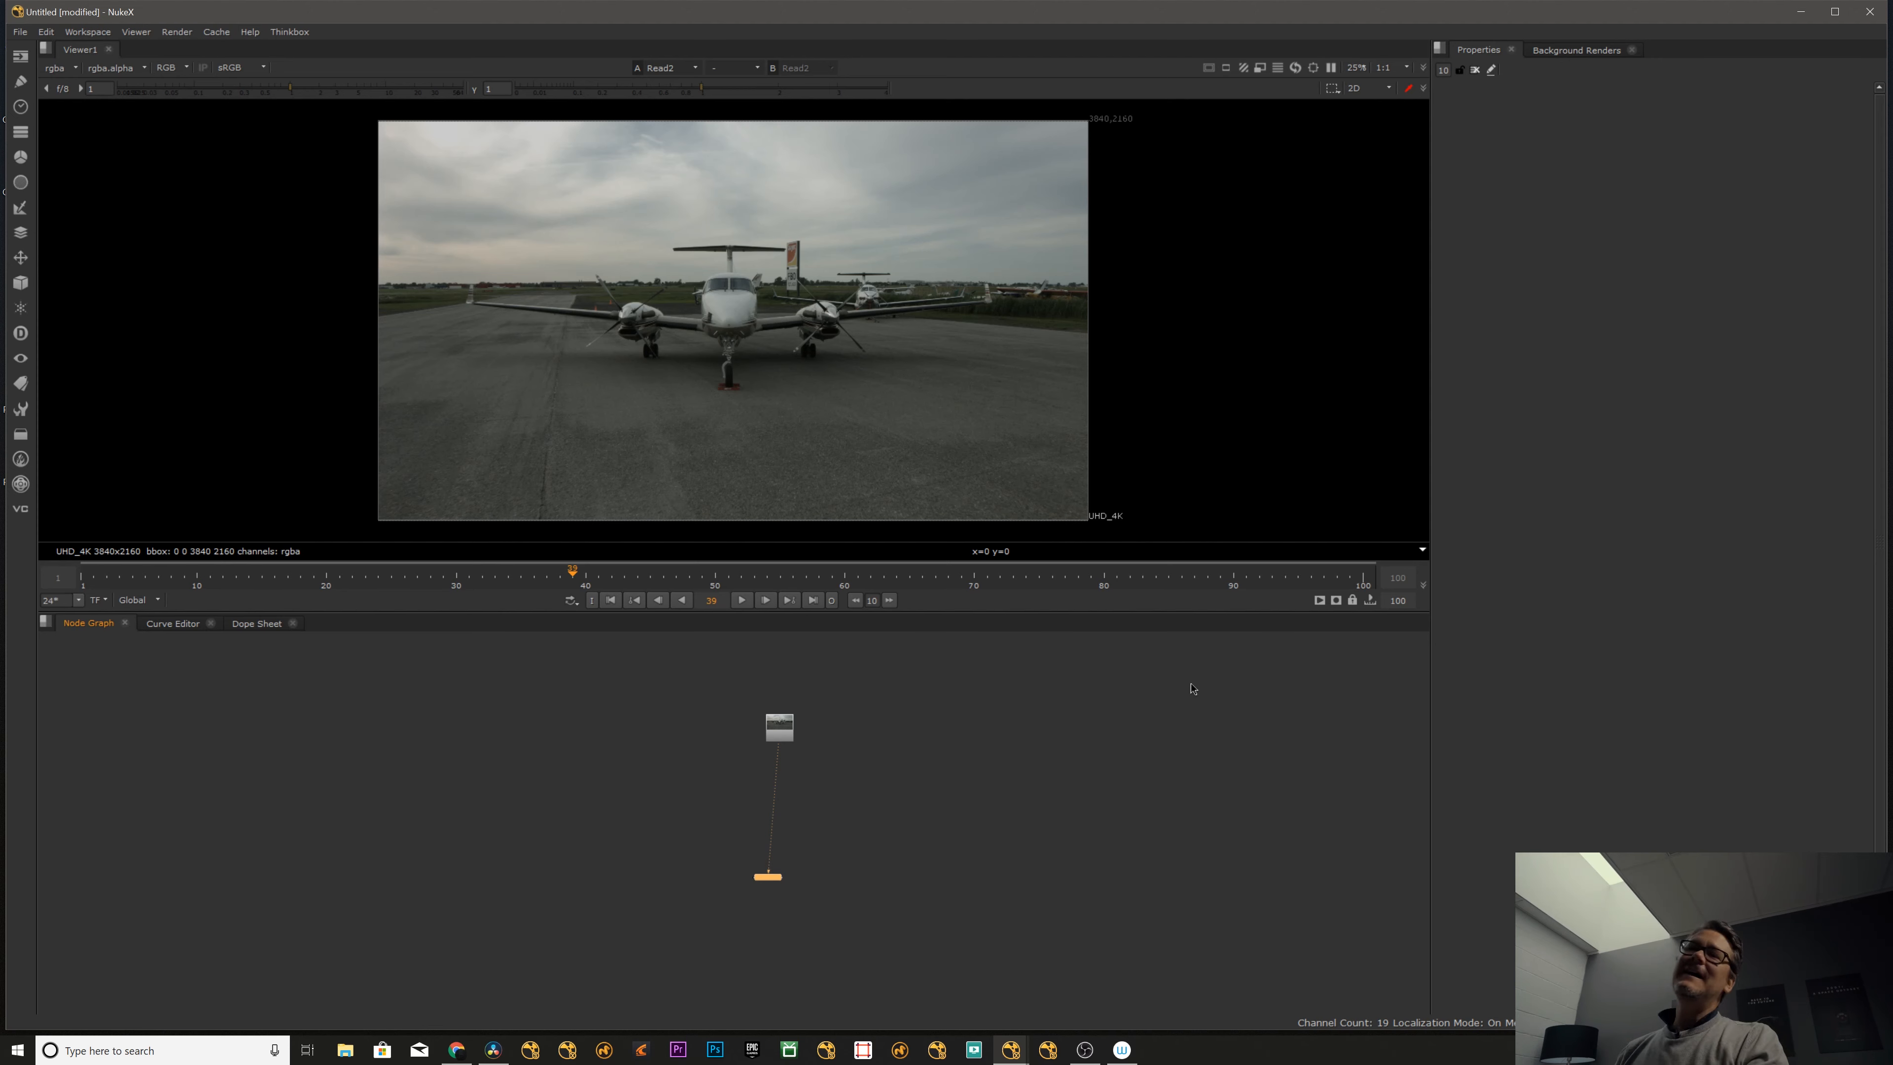
{"action": "left_click_drag", "start_coordinate": [774, 729], "coordinate": [763, 726]}
{"action": "left_click_drag", "start_coordinate": [767, 877], "coordinate": [768, 875]}
{"action": "left_click_drag", "start_coordinate": [768, 727], "coordinate": [768, 719]}
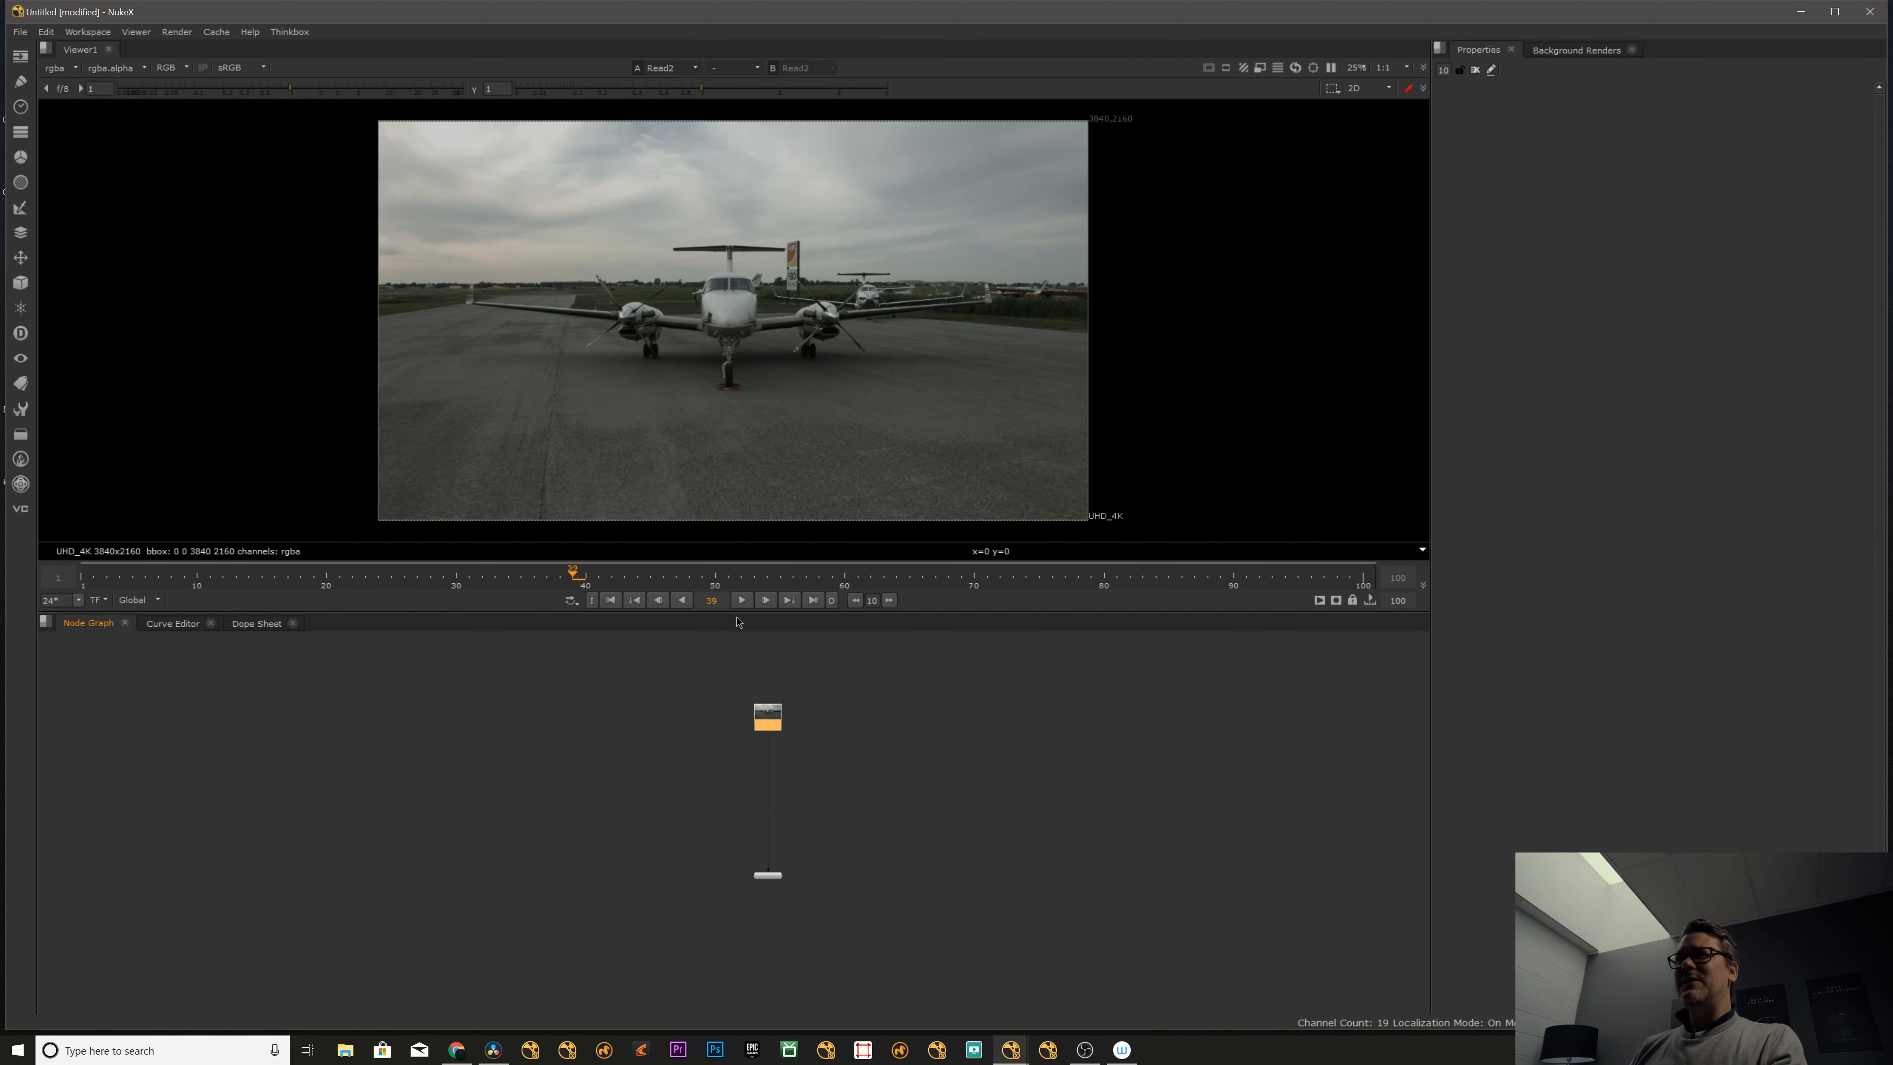
- Add a DirBlur filter node directly below the airplane Read node
{"action": "key", "text": "Tab"}
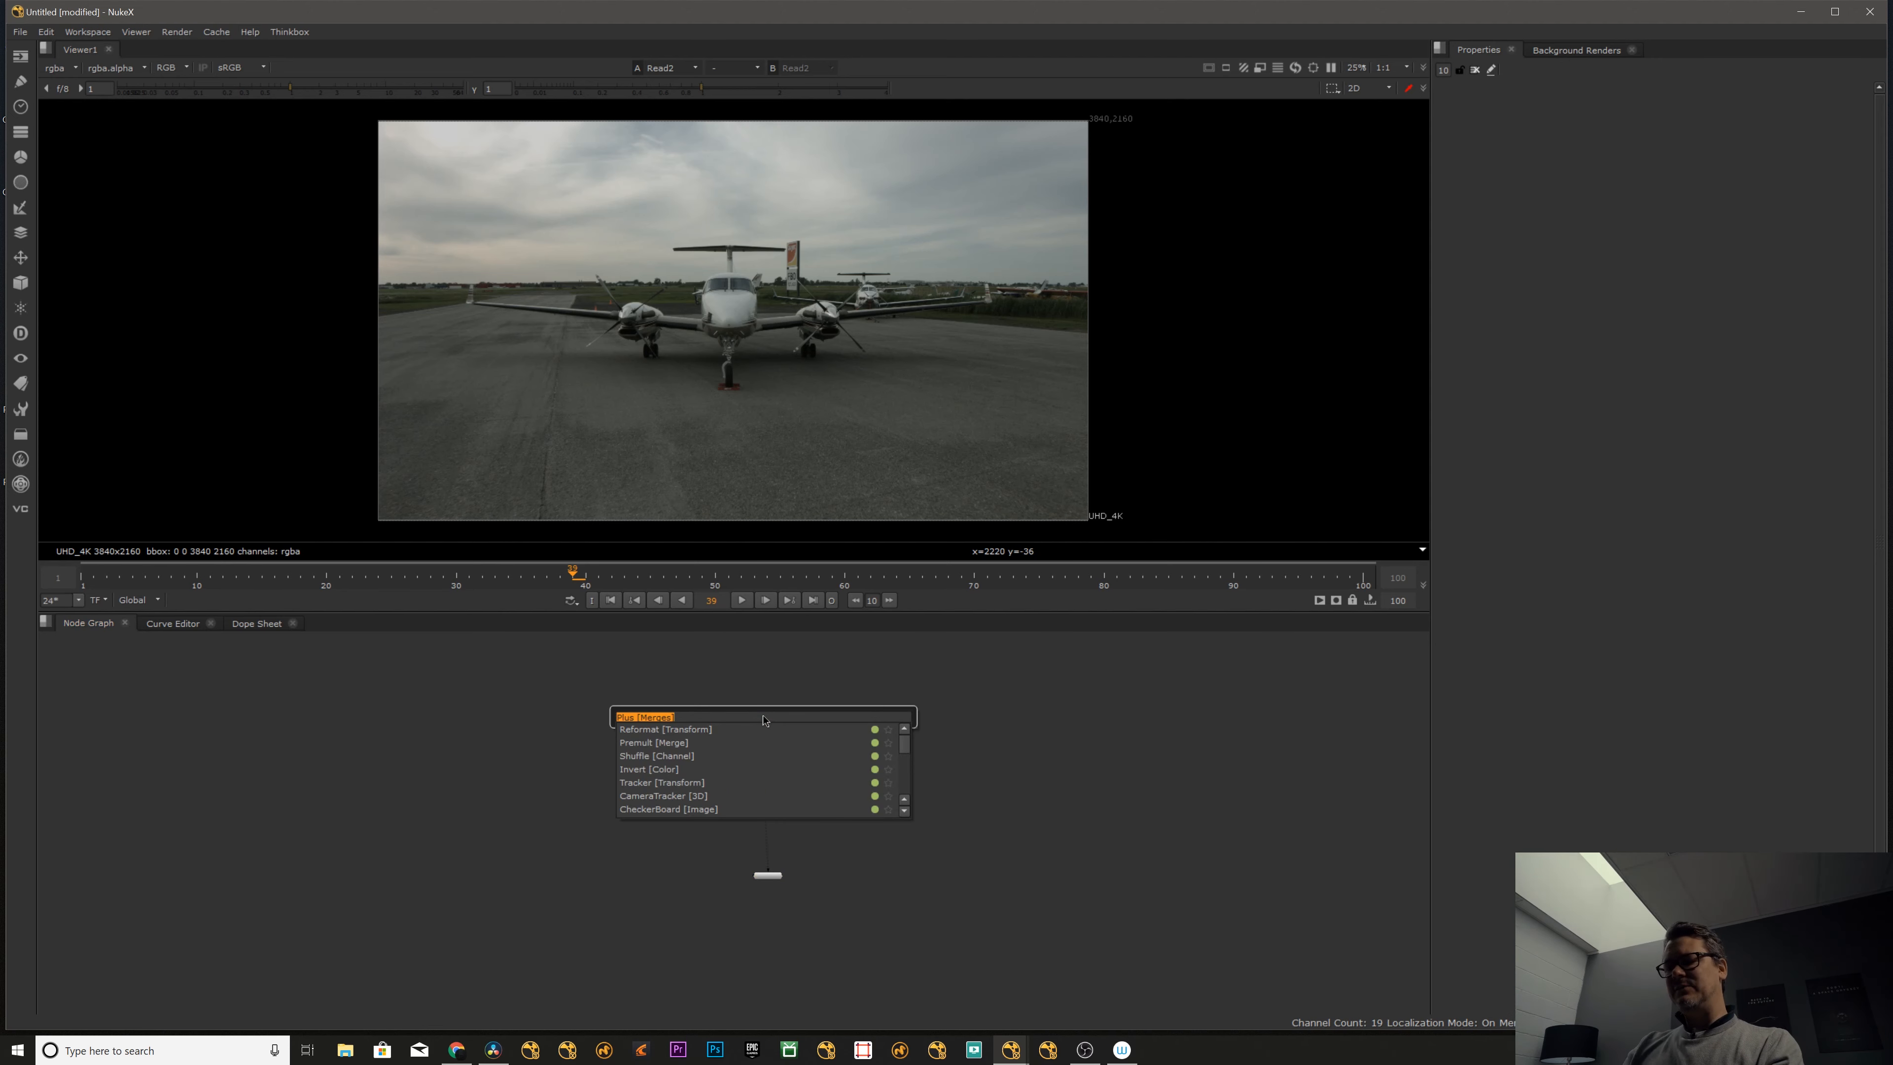
{"action": "type", "text": "dir"}
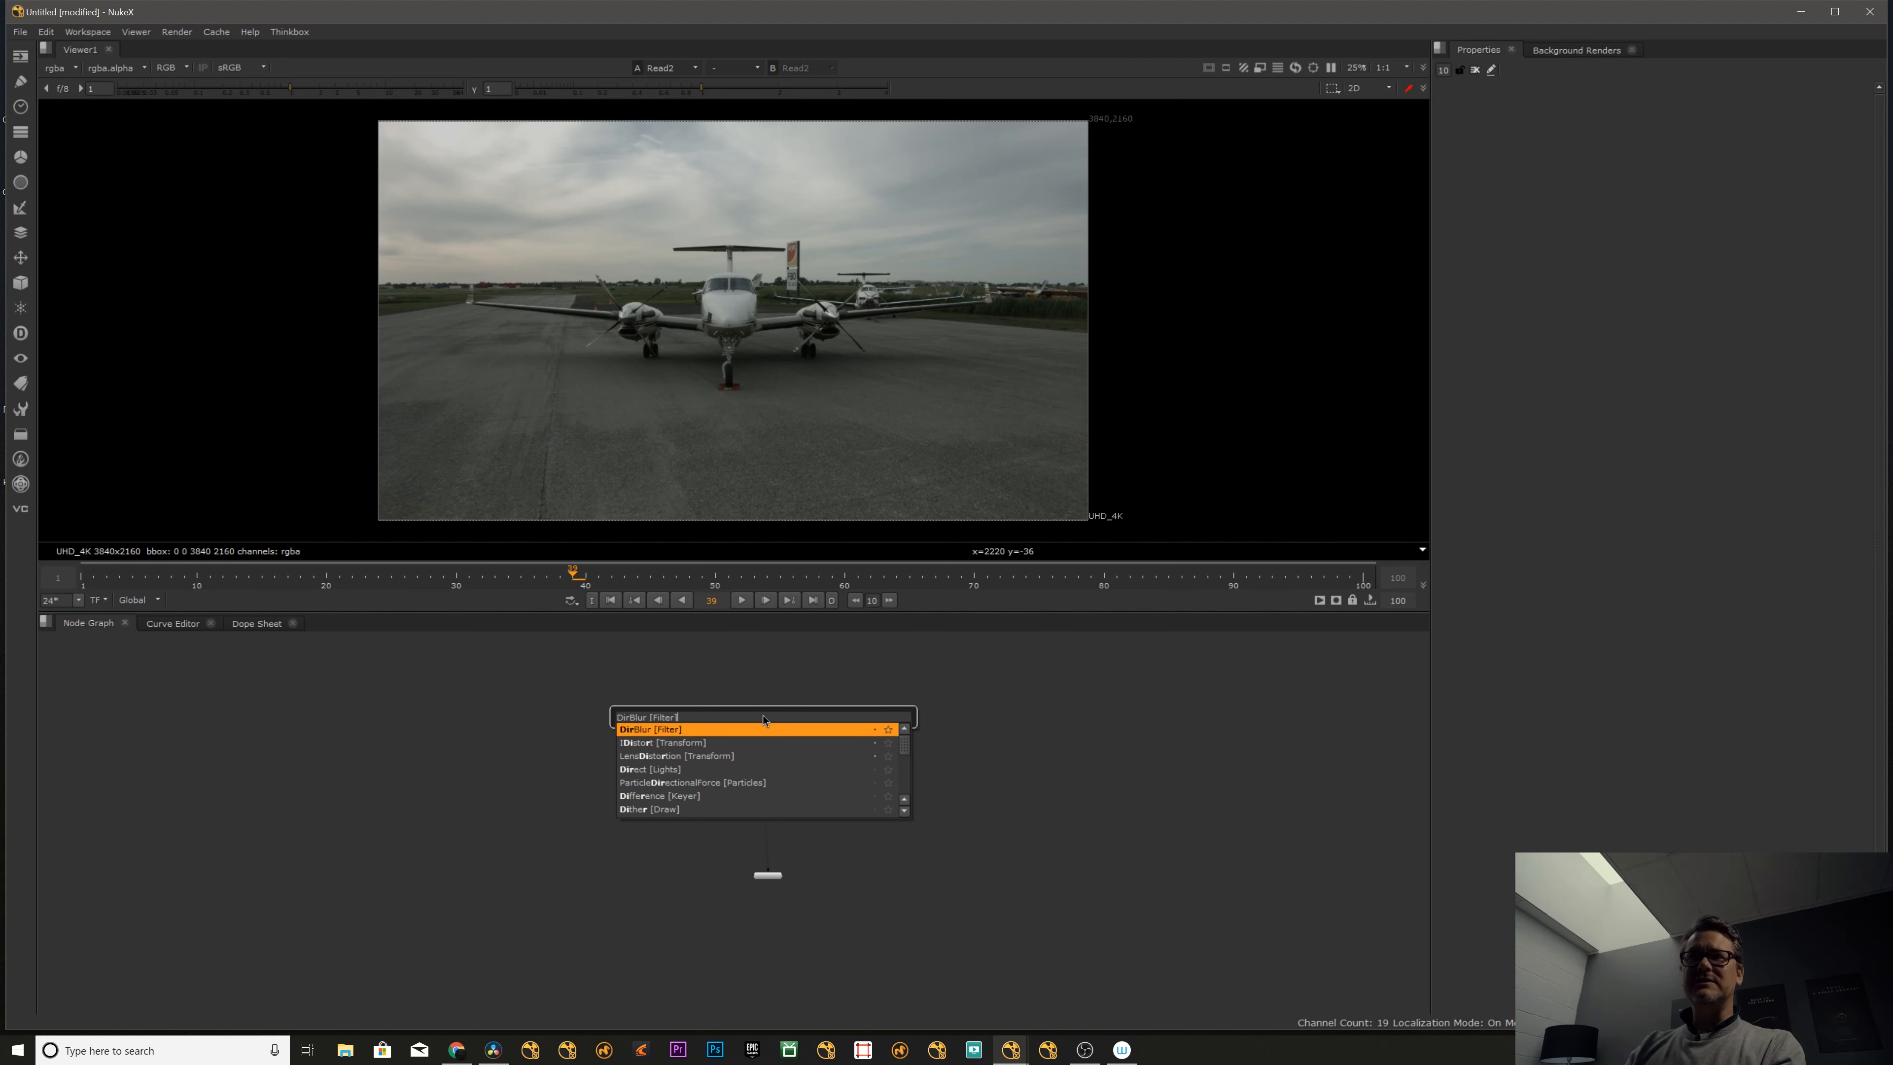
{"action": "key", "text": "Return"}
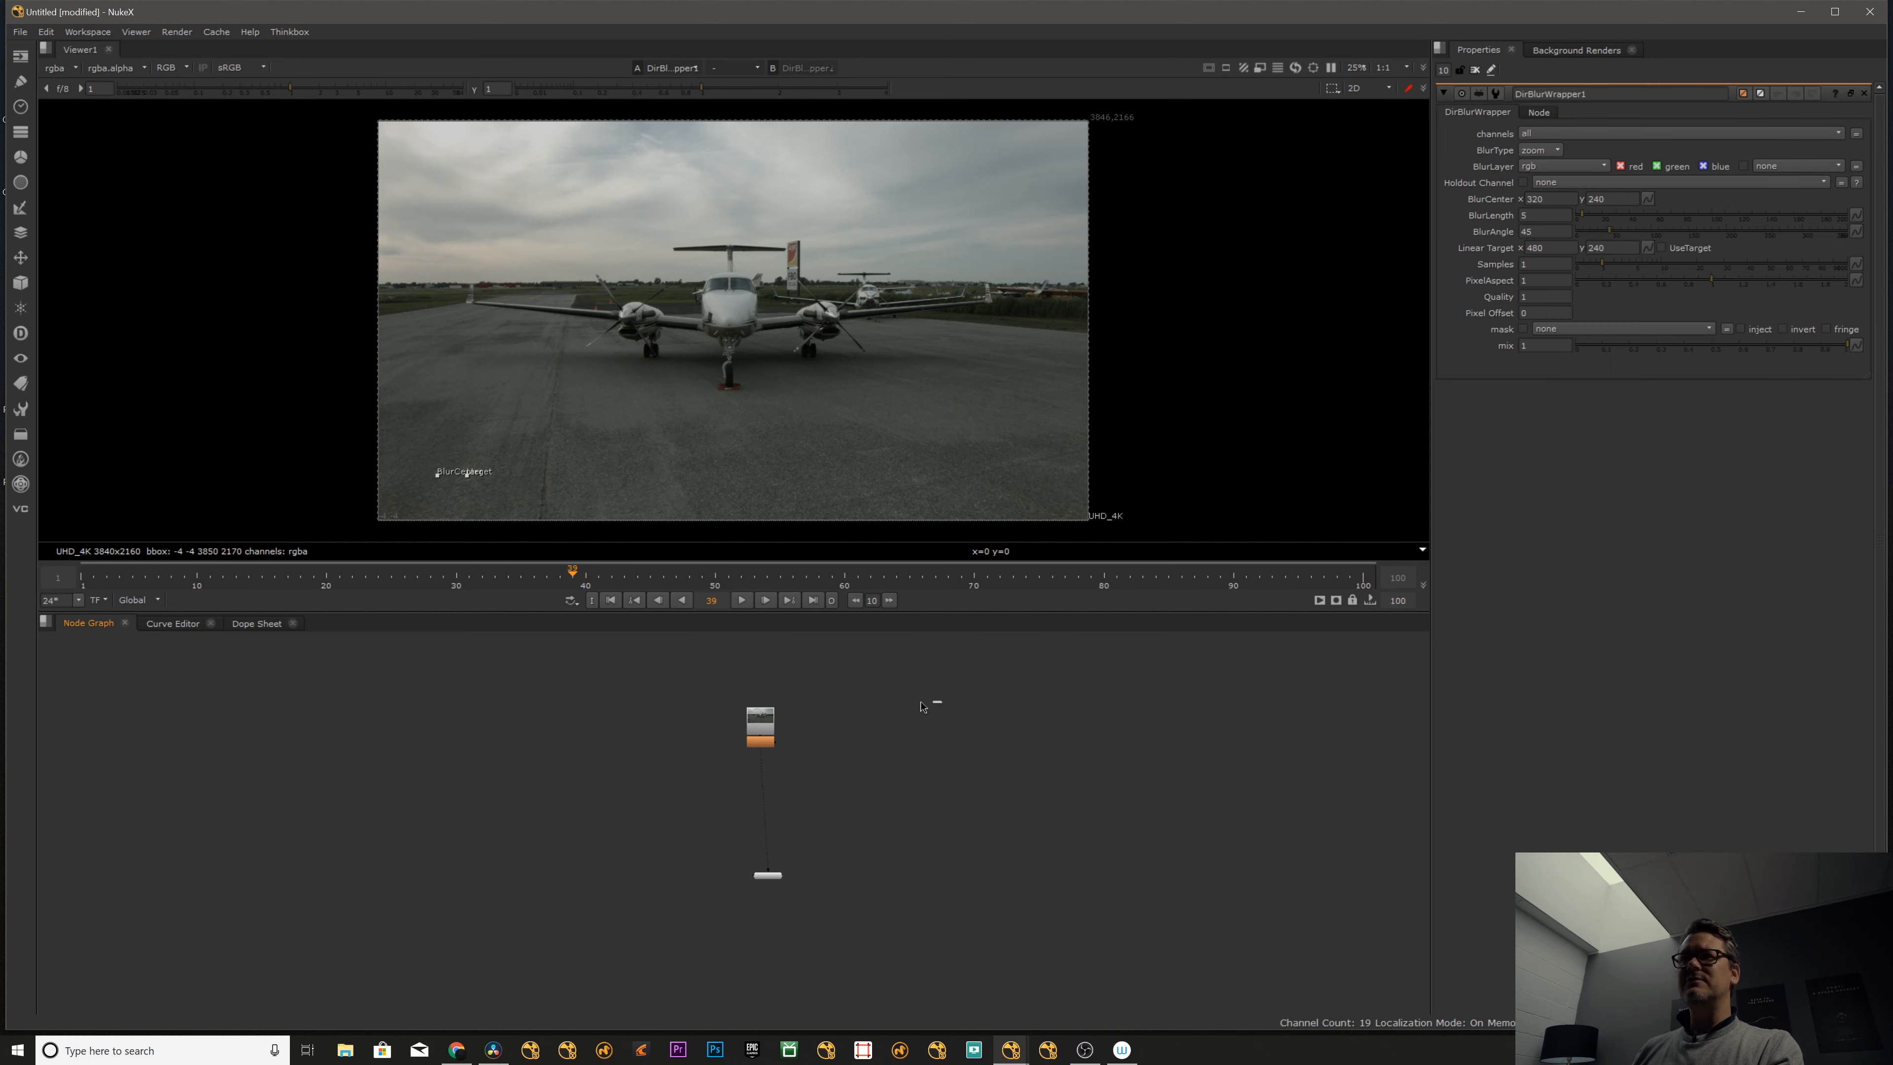
{"action": "right_click", "coordinate": [406, 666]}
{"action": "mouse_move", "coordinate": [365, 539]}
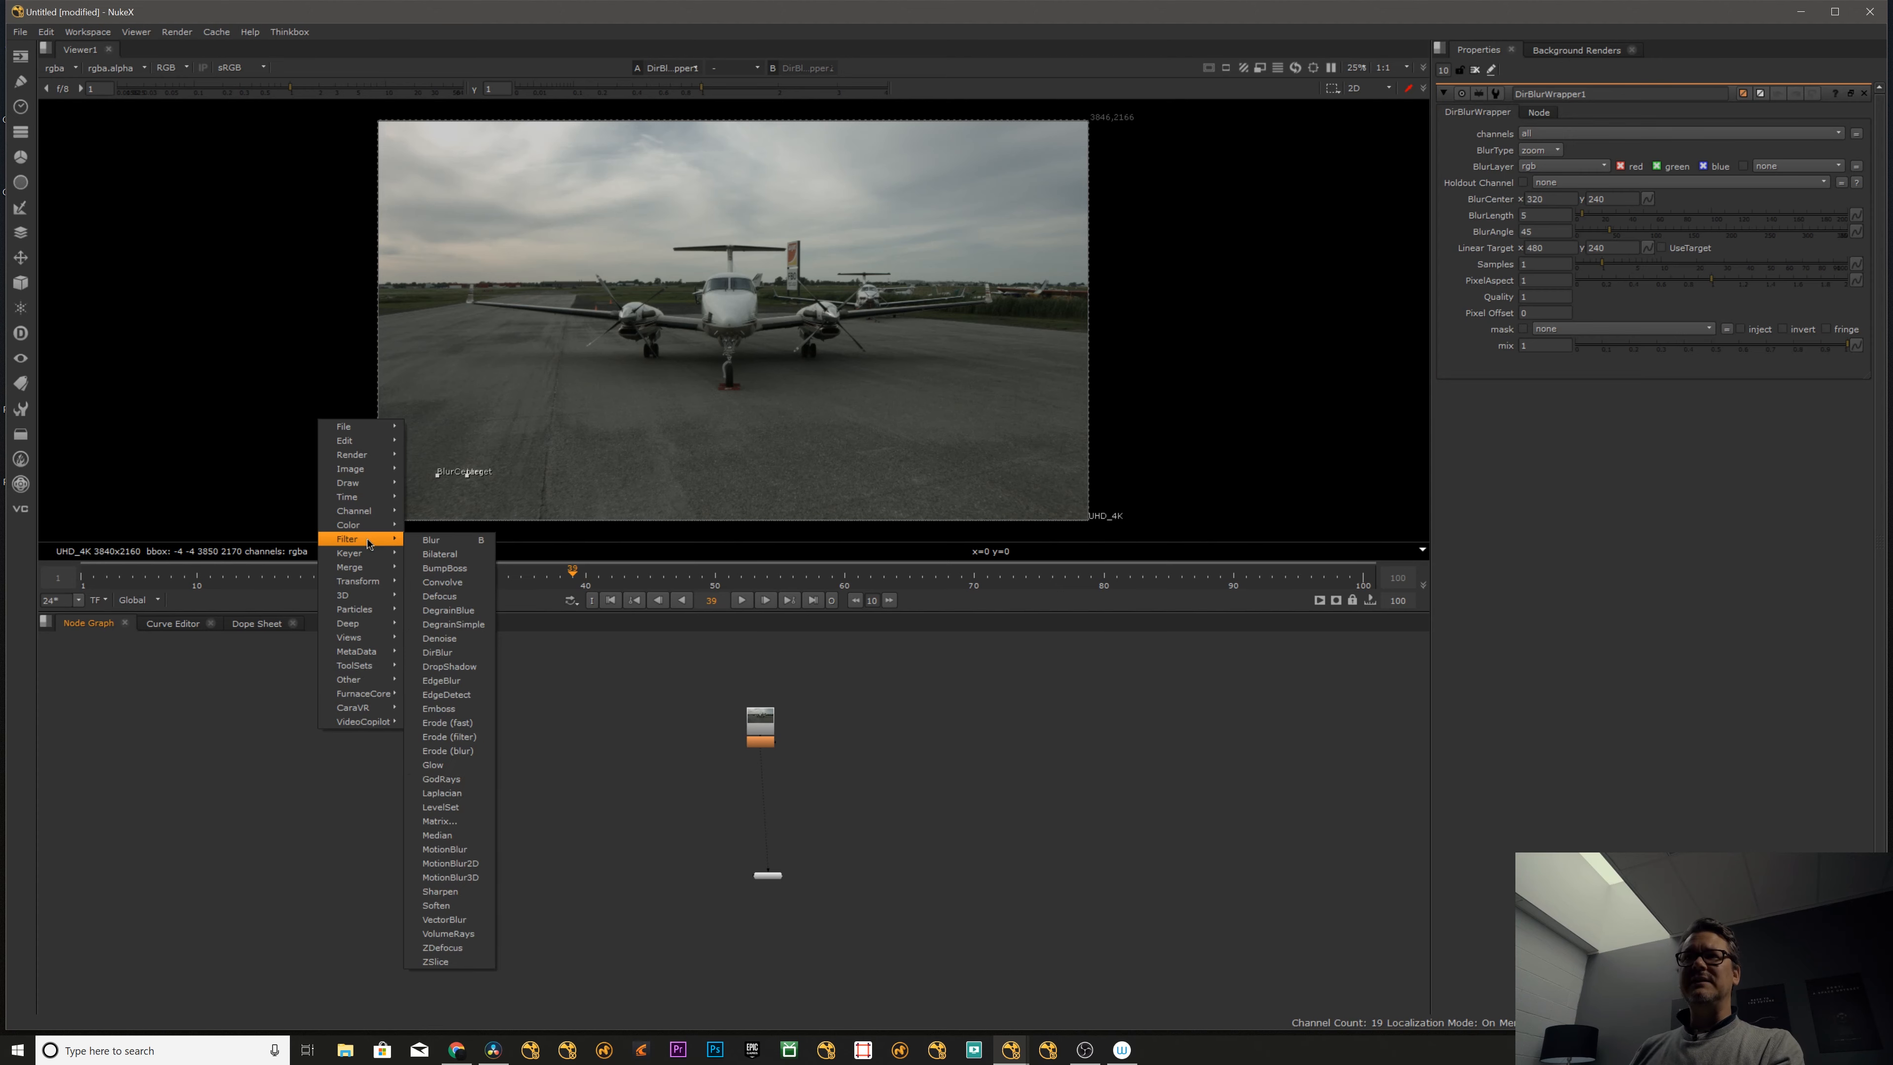
{"action": "left_click", "coordinate": [636, 813]}
- Compare the aircraft's nose with the directional blur node disabled and enabled
{"action": "middle_click_drag", "start_coordinate": [760, 729], "coordinate": [715, 743]}
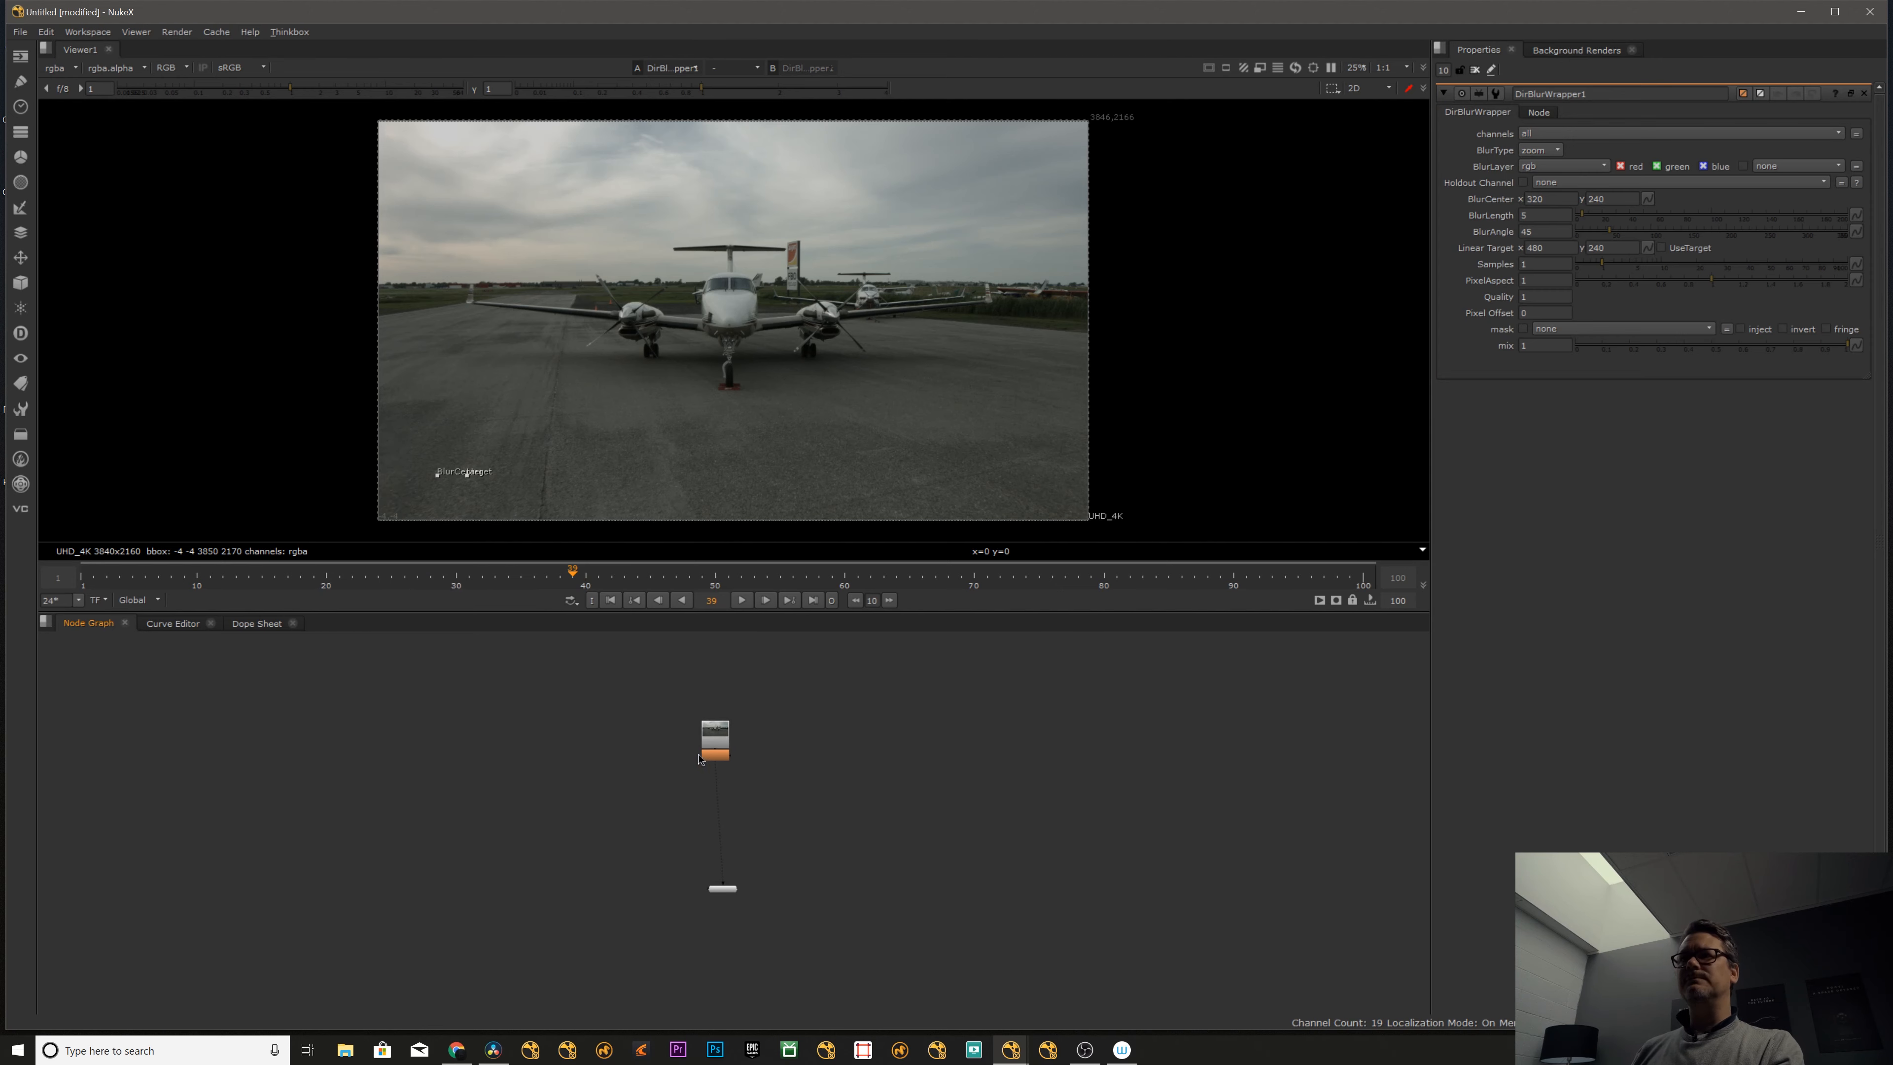
{"action": "scroll", "coordinate": [715, 744], "scroll_direction": "up", "scroll_amount": 5}
{"action": "left_click_drag", "start_coordinate": [715, 798], "coordinate": [697, 797]}
{"action": "left_click", "coordinate": [714, 849]}
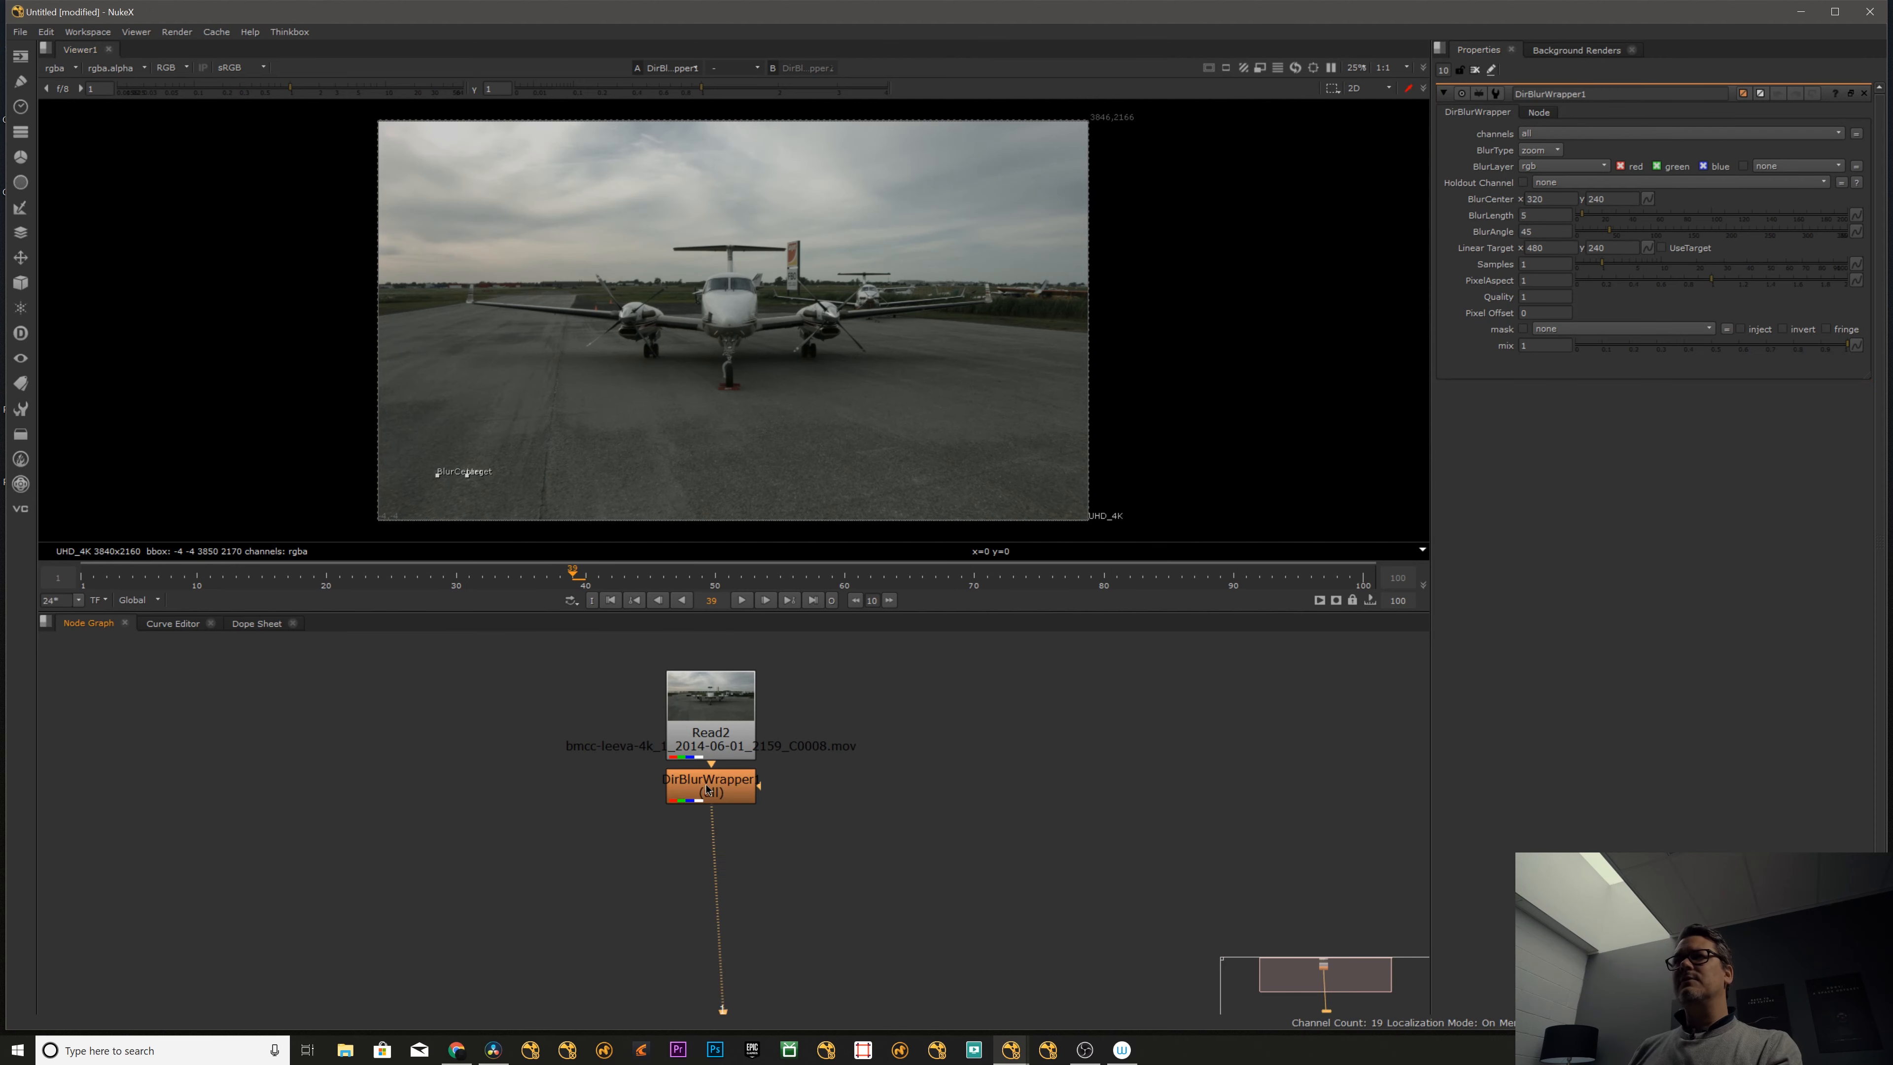
{"action": "scroll", "coordinate": [891, 282], "scroll_direction": "up", "scroll_amount": 1}
{"action": "middle_click_drag", "start_coordinate": [890, 286], "coordinate": [832, 301], "text": "alt"}
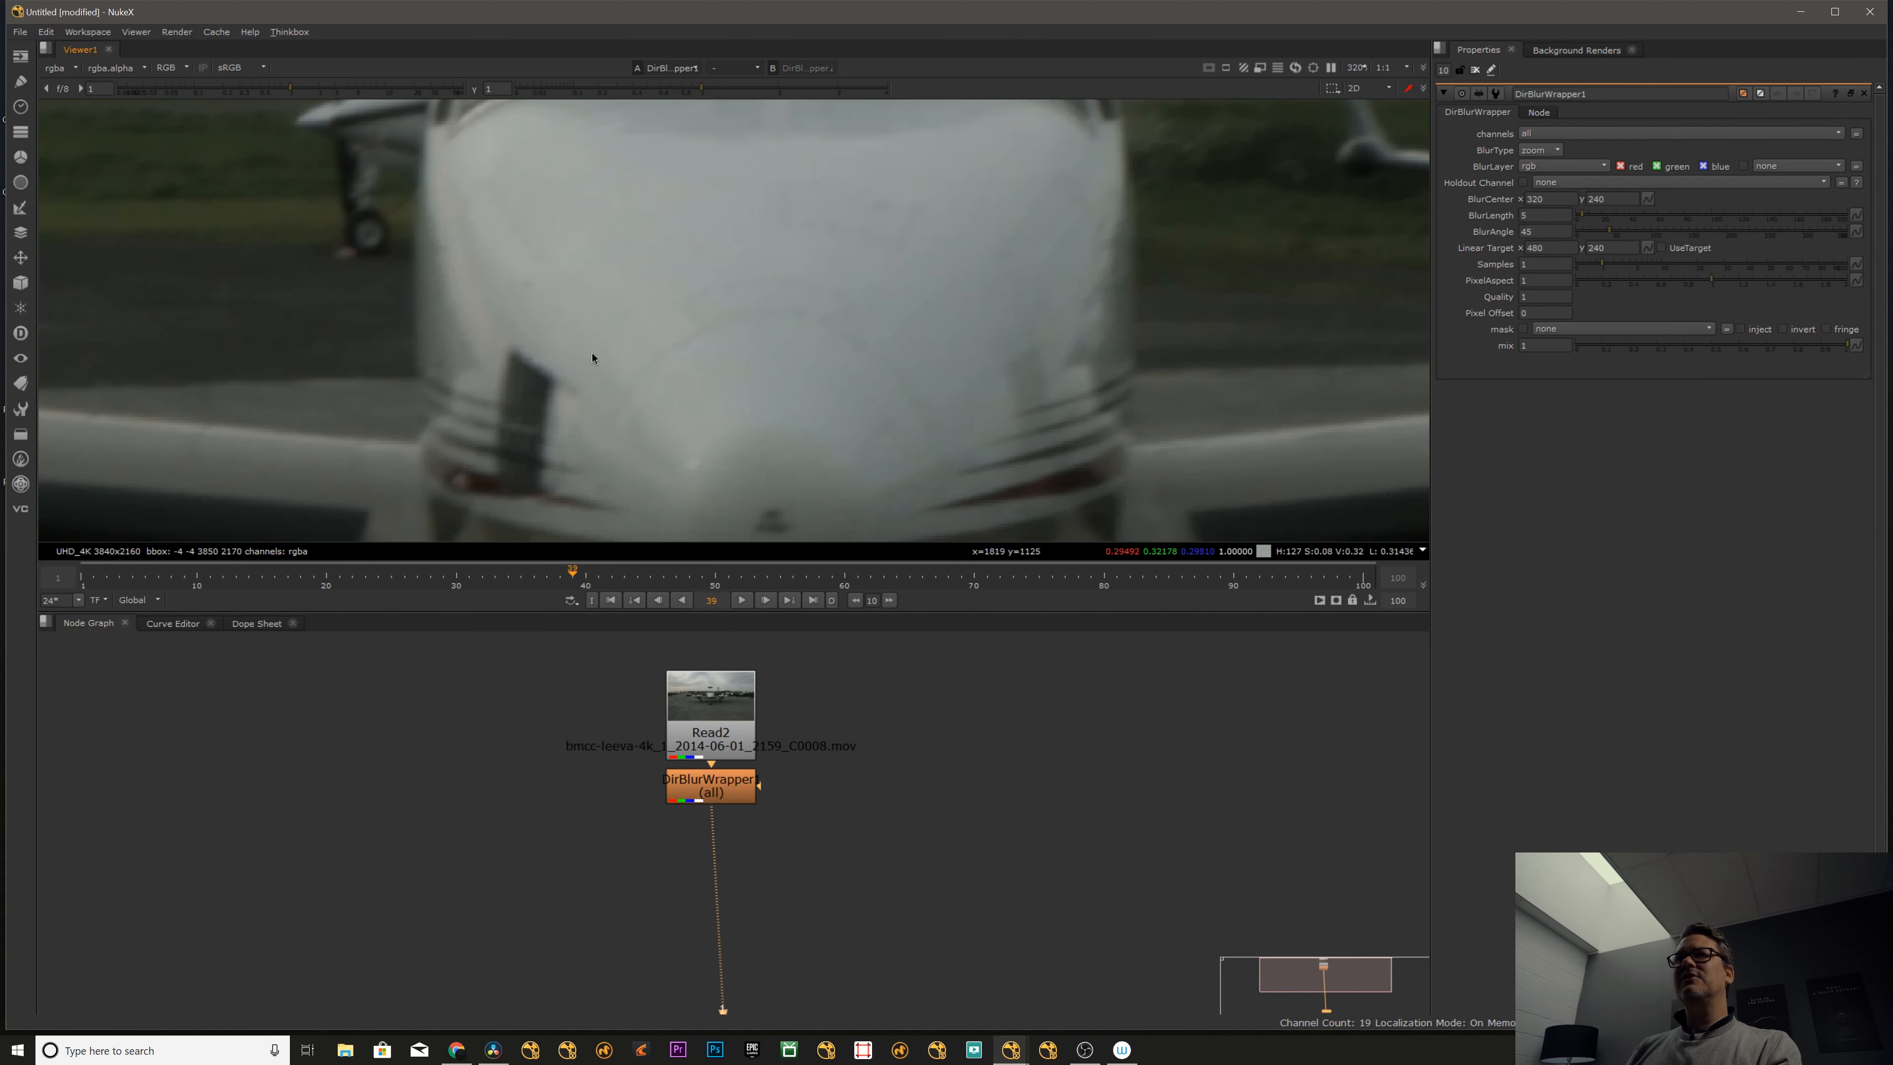
{"action": "left_click", "coordinate": [723, 783]}
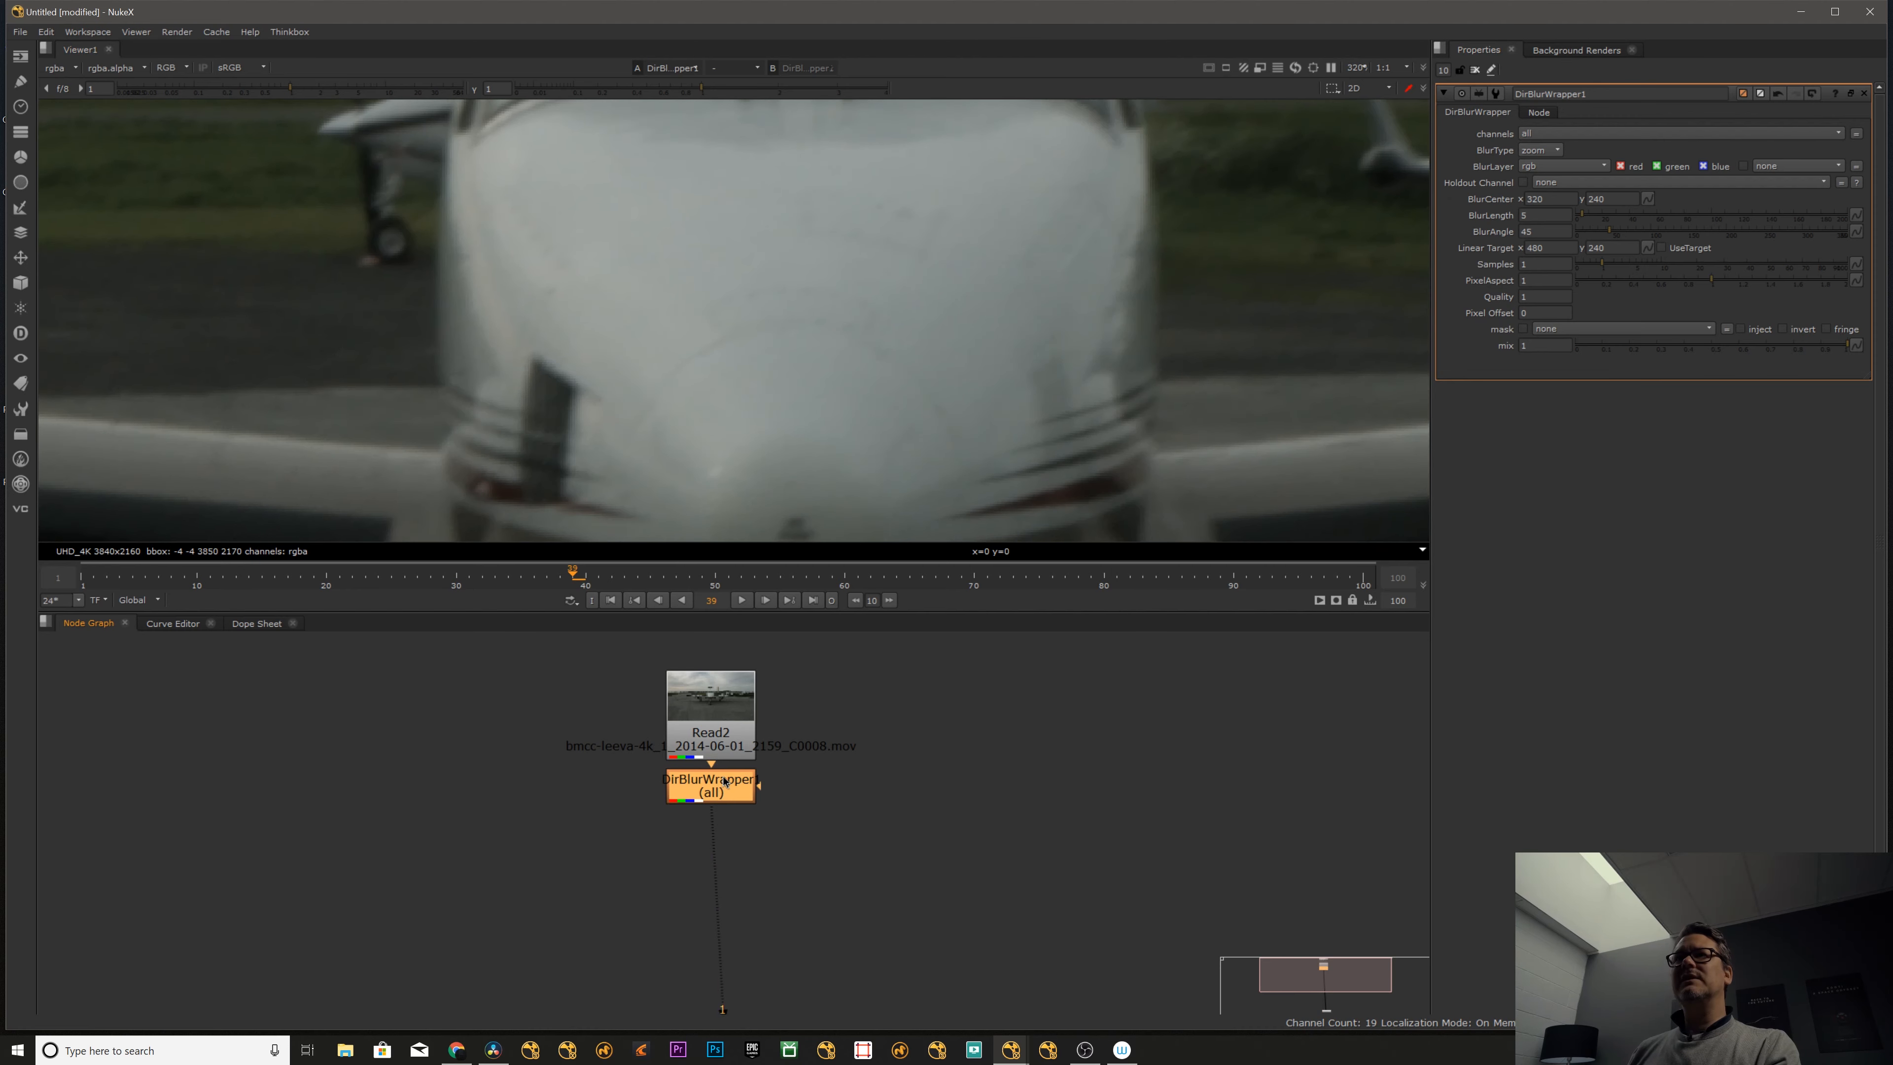
{"action": "scroll", "coordinate": [782, 331], "scroll_direction": "up", "scroll_amount": 3}
{"action": "key", "text": "d"}
{"action": "key", "text": "d"}
{"action": "key", "text": "d"}
{"action": "key", "text": "d"}
{"action": "key", "text": "d"}
{"action": "key", "text": "d"}
{"action": "key", "text": "d"}
{"action": "key", "text": "d"}
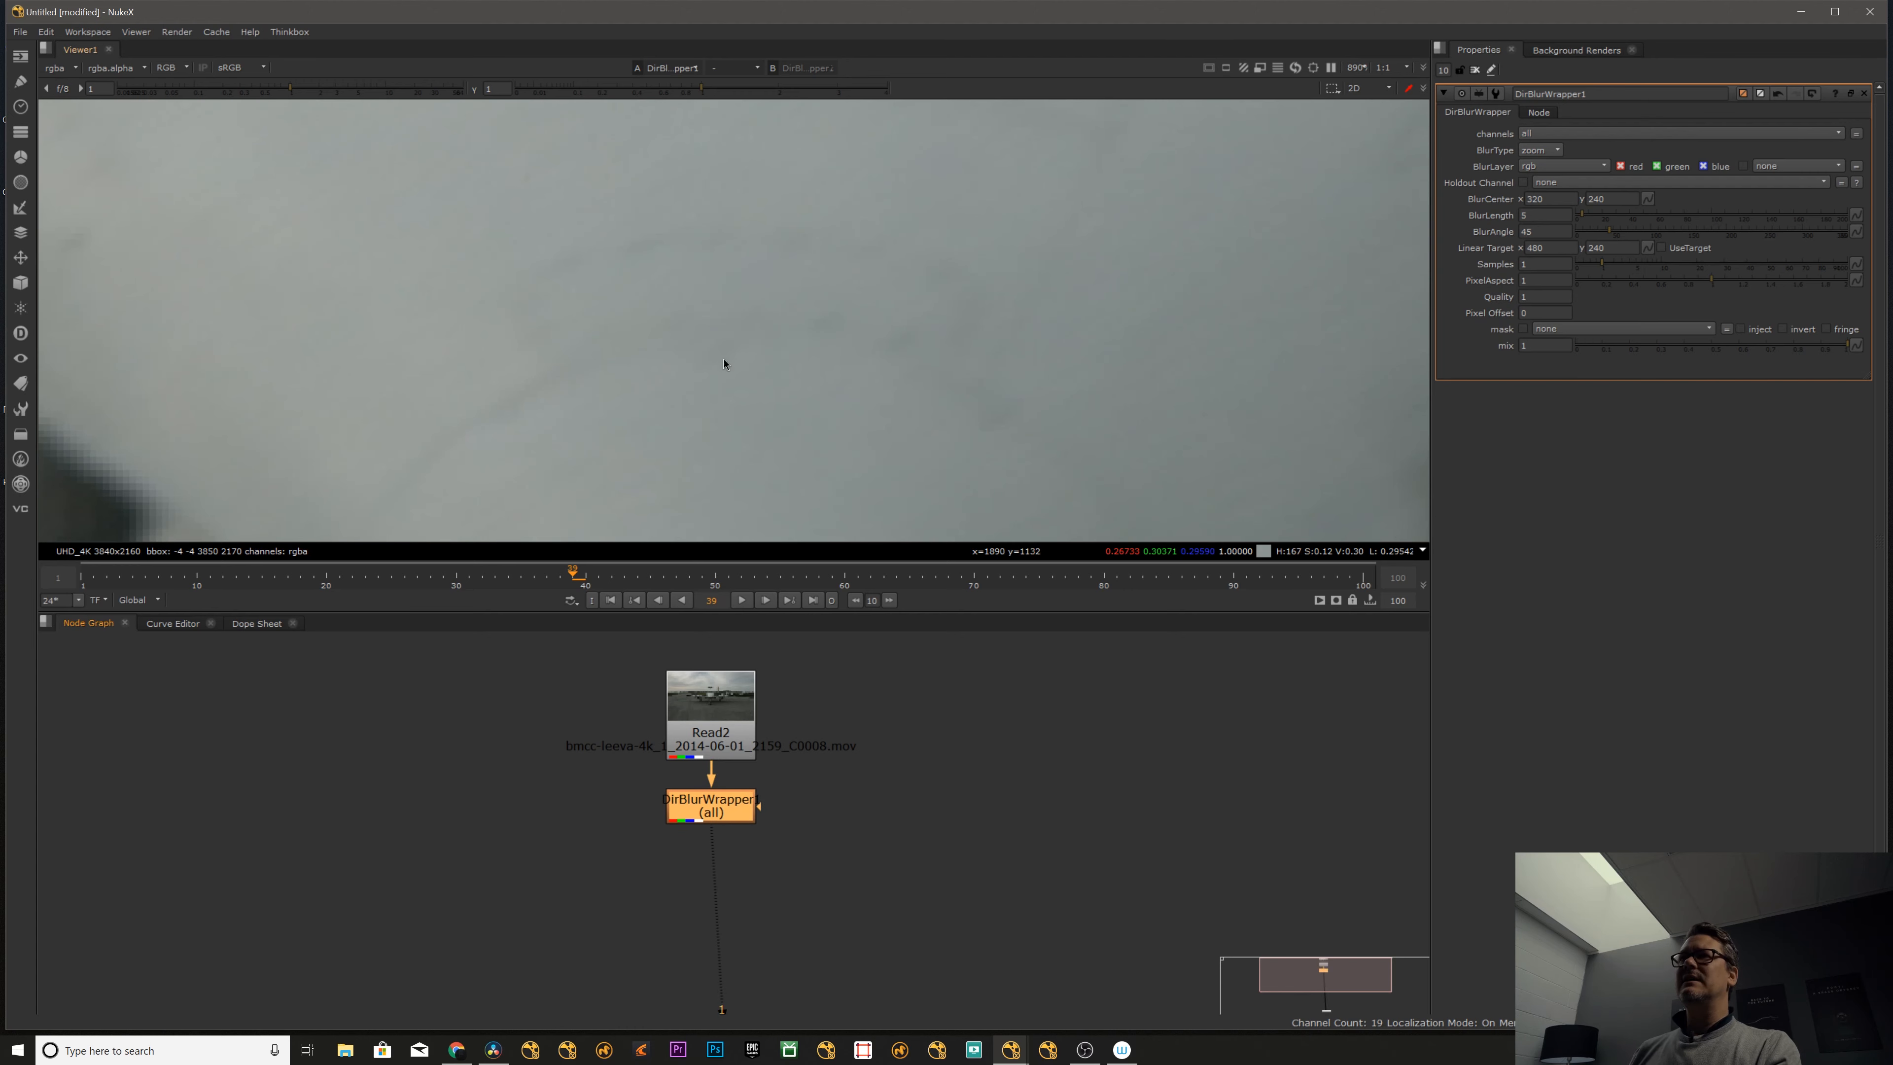
{"action": "scroll", "coordinate": [670, 372], "scroll_direction": "down", "scroll_amount": 6}
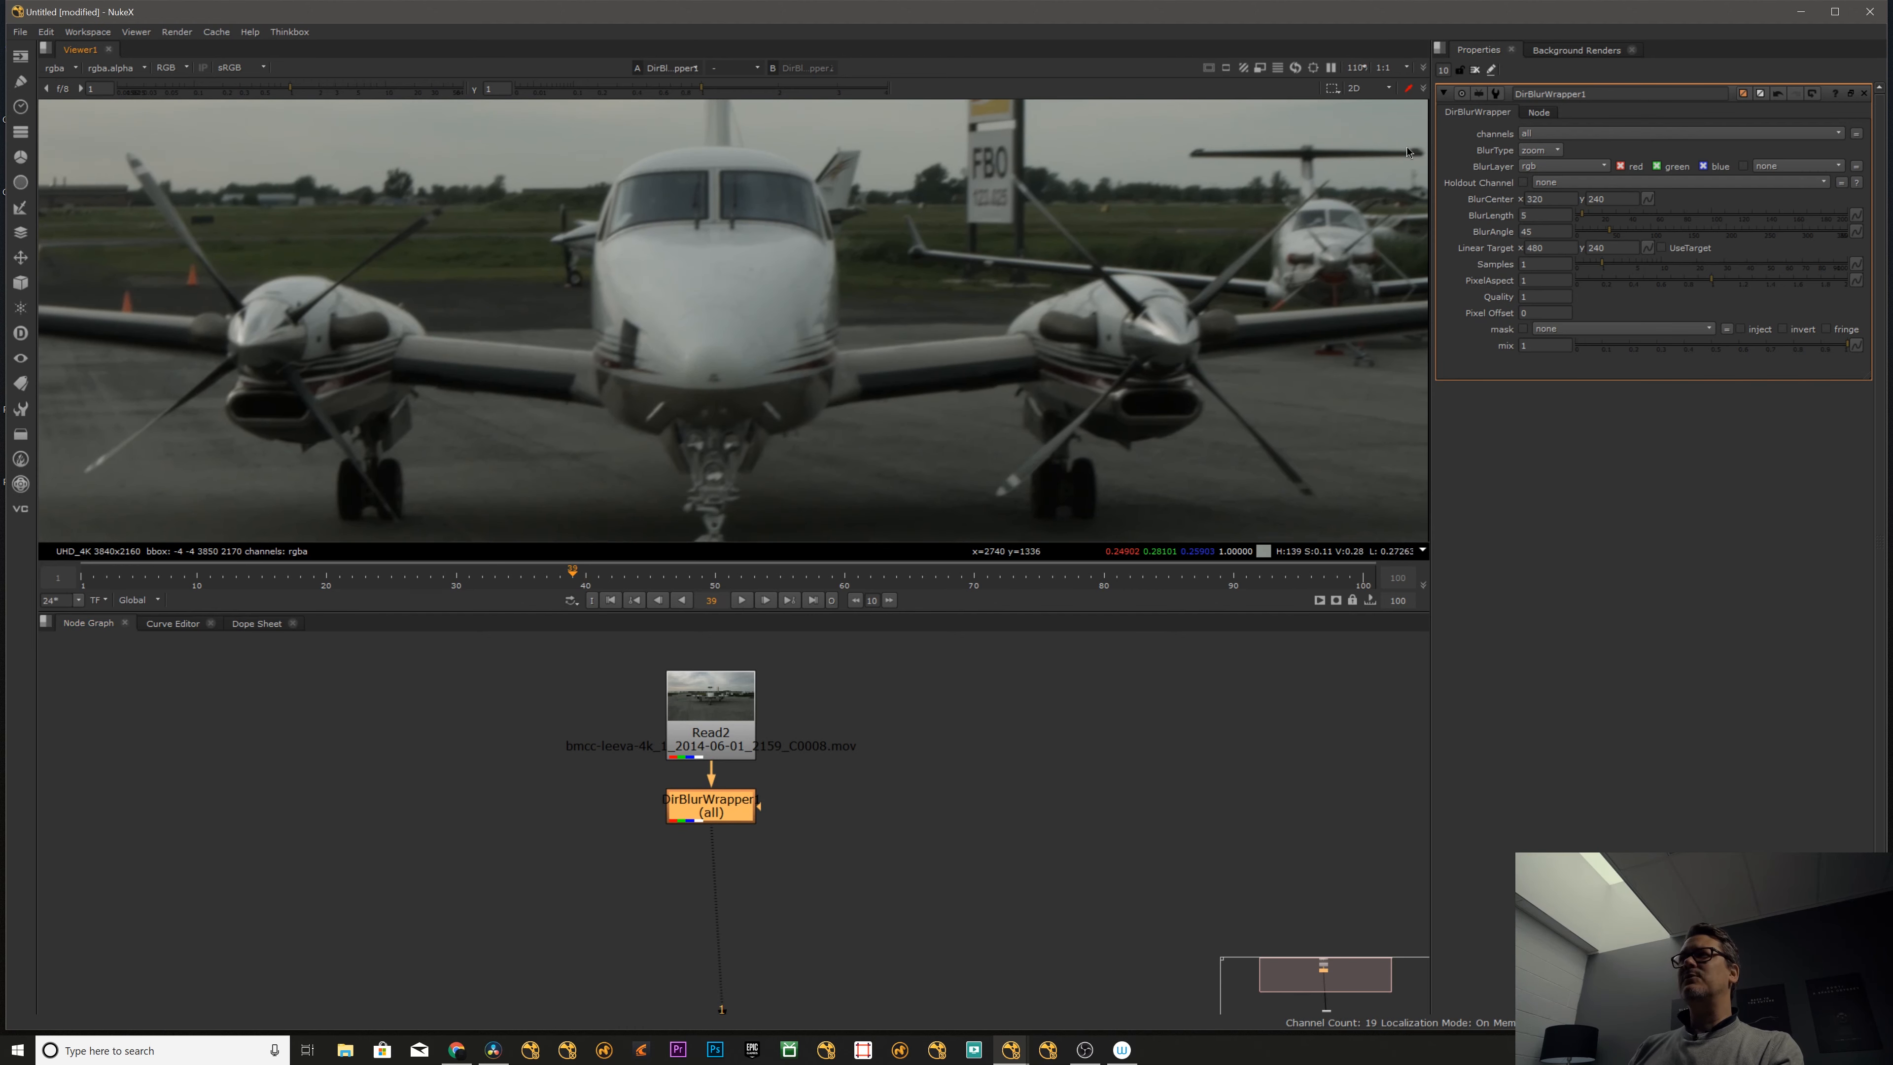
- Keep zoom as the blur type and place the BlurCenter on the aircraft's nose at about 1898, 1056
{"action": "left_click", "coordinate": [1545, 151]}
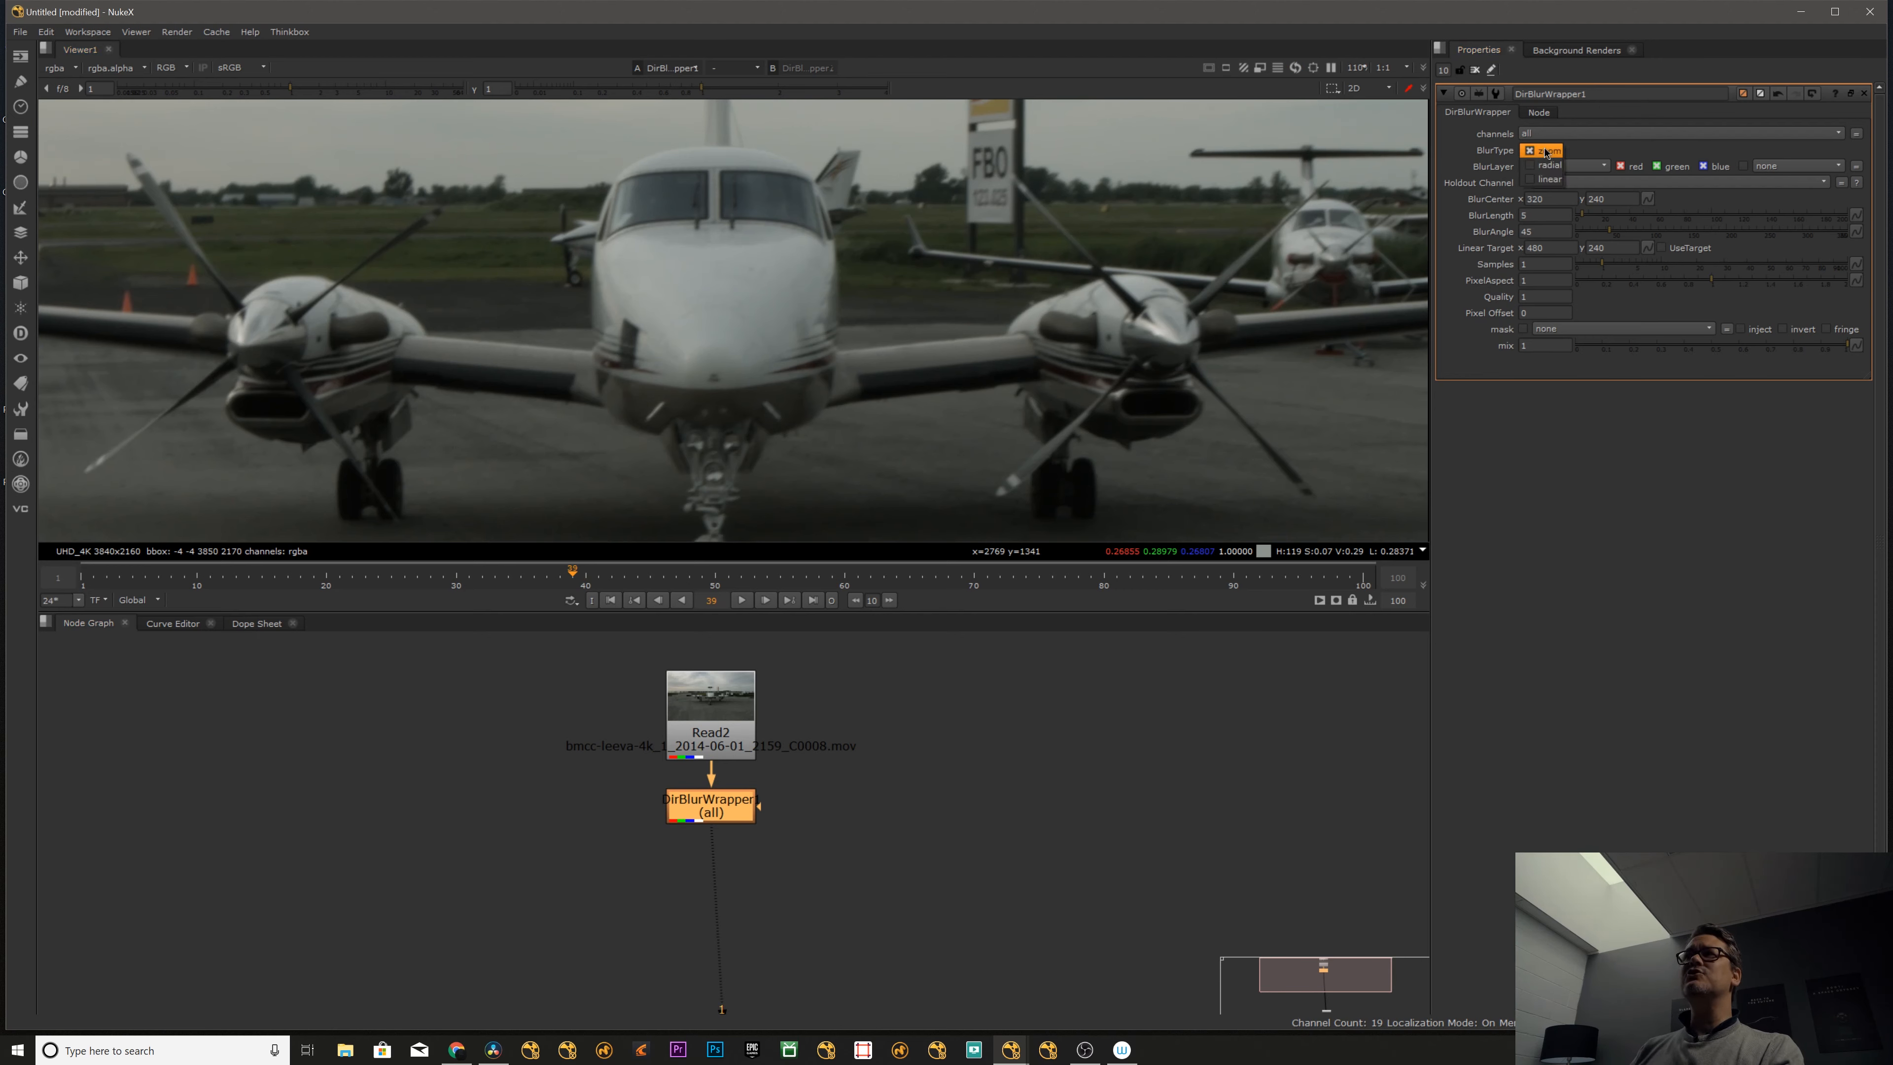
{"action": "left_click", "coordinate": [1581, 149]}
{"action": "scroll", "coordinate": [632, 347], "scroll_direction": "down", "scroll_amount": 5}
{"action": "middle_click_drag", "start_coordinate": [593, 380], "coordinate": [665, 241]}
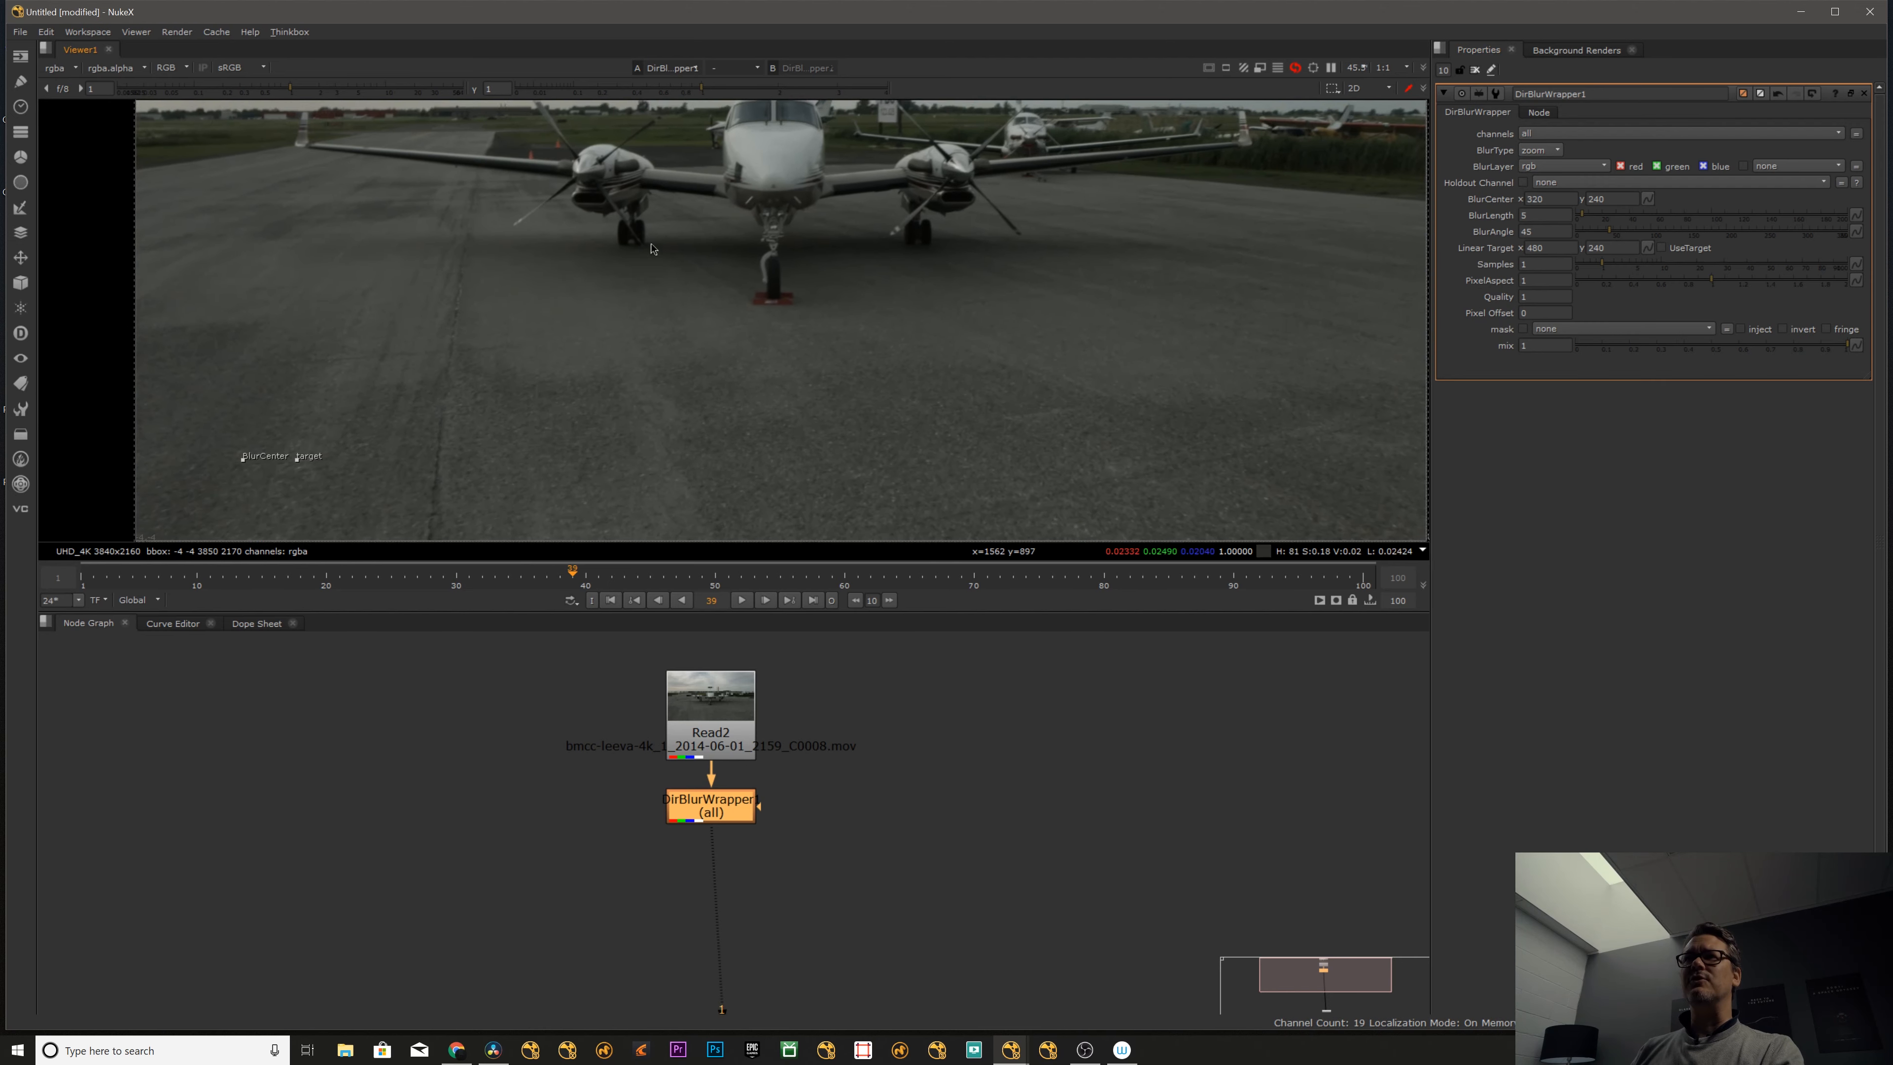
{"action": "scroll", "coordinate": [629, 283], "scroll_direction": "down", "scroll_amount": 3}
{"action": "scroll", "coordinate": [428, 368], "scroll_direction": "up", "scroll_amount": 1}
{"action": "middle_click_drag", "start_coordinate": [425, 370], "coordinate": [318, 438]}
{"action": "left_click_drag", "start_coordinate": [278, 464], "coordinate": [607, 284]}
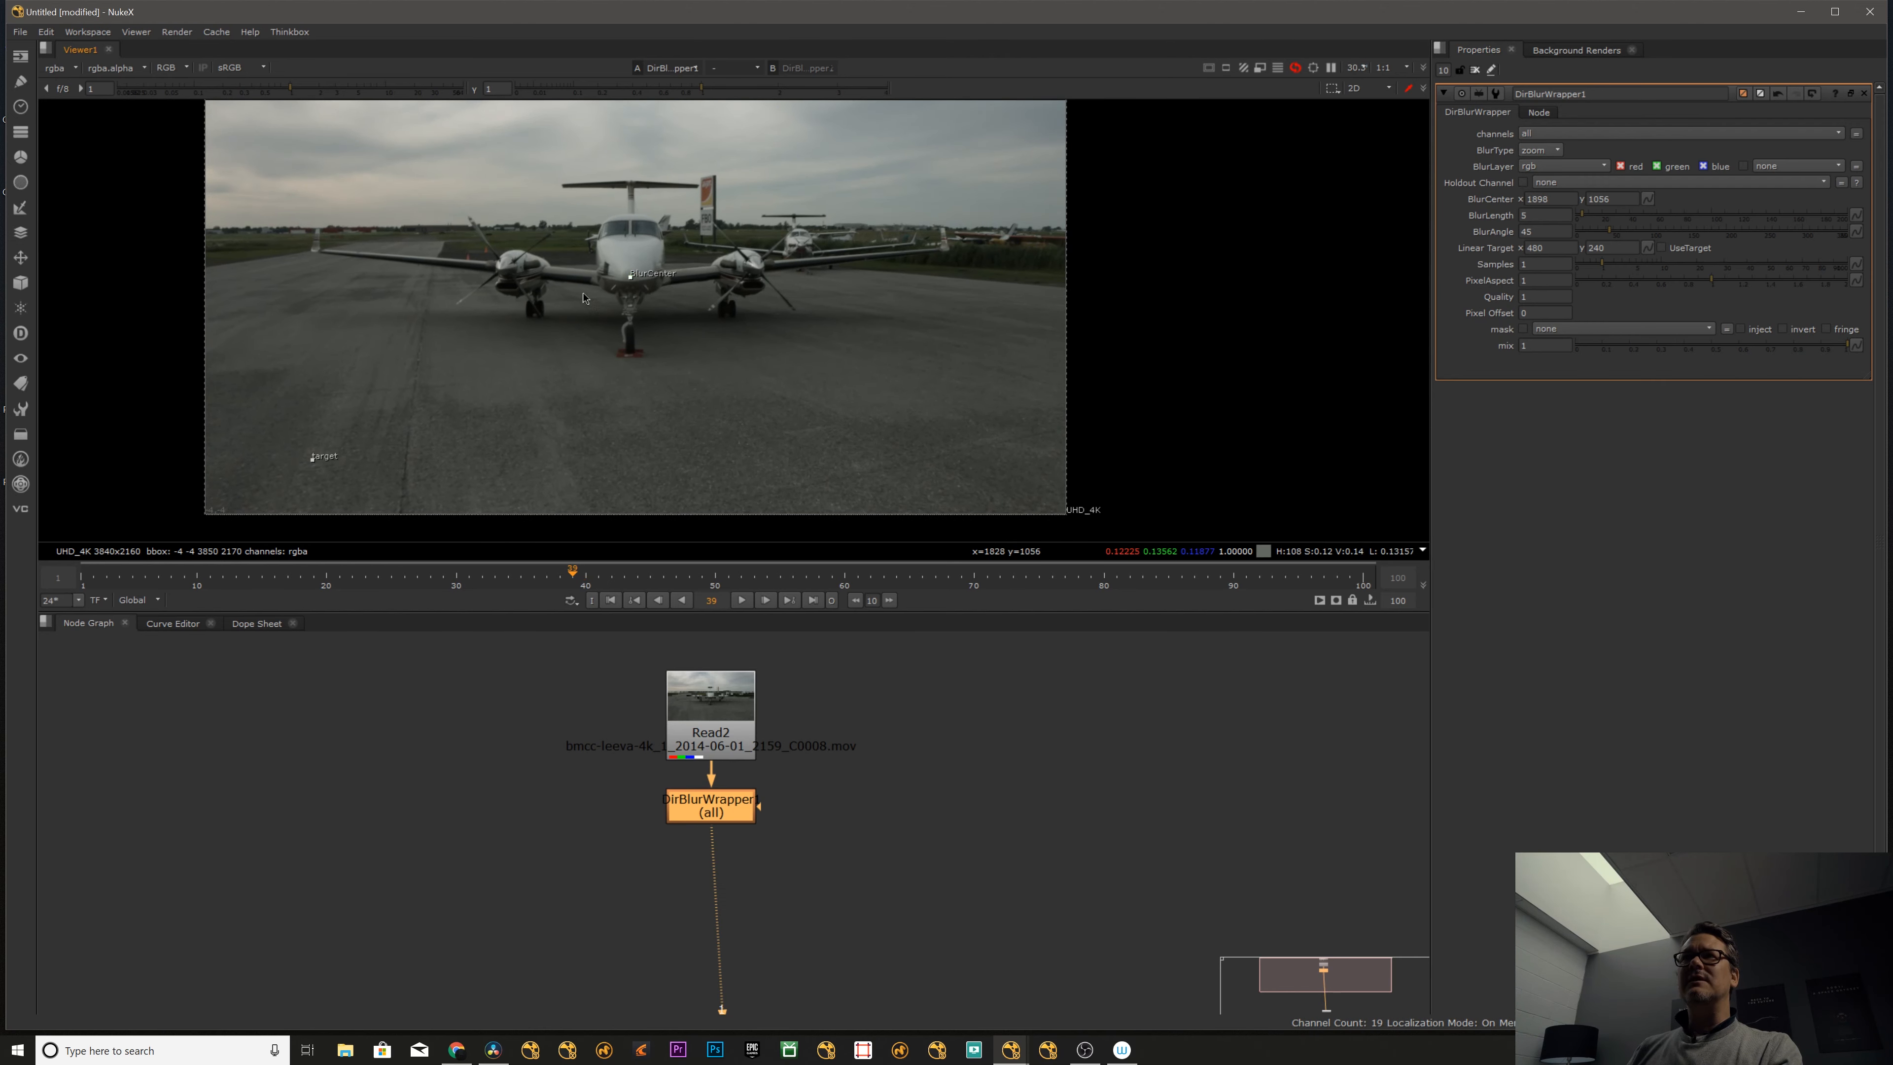
- Place the blur's linear target on the cockpit roof, straight above the BlurCenter
{"action": "left_click_drag", "start_coordinate": [312, 458], "coordinate": [634, 232]}
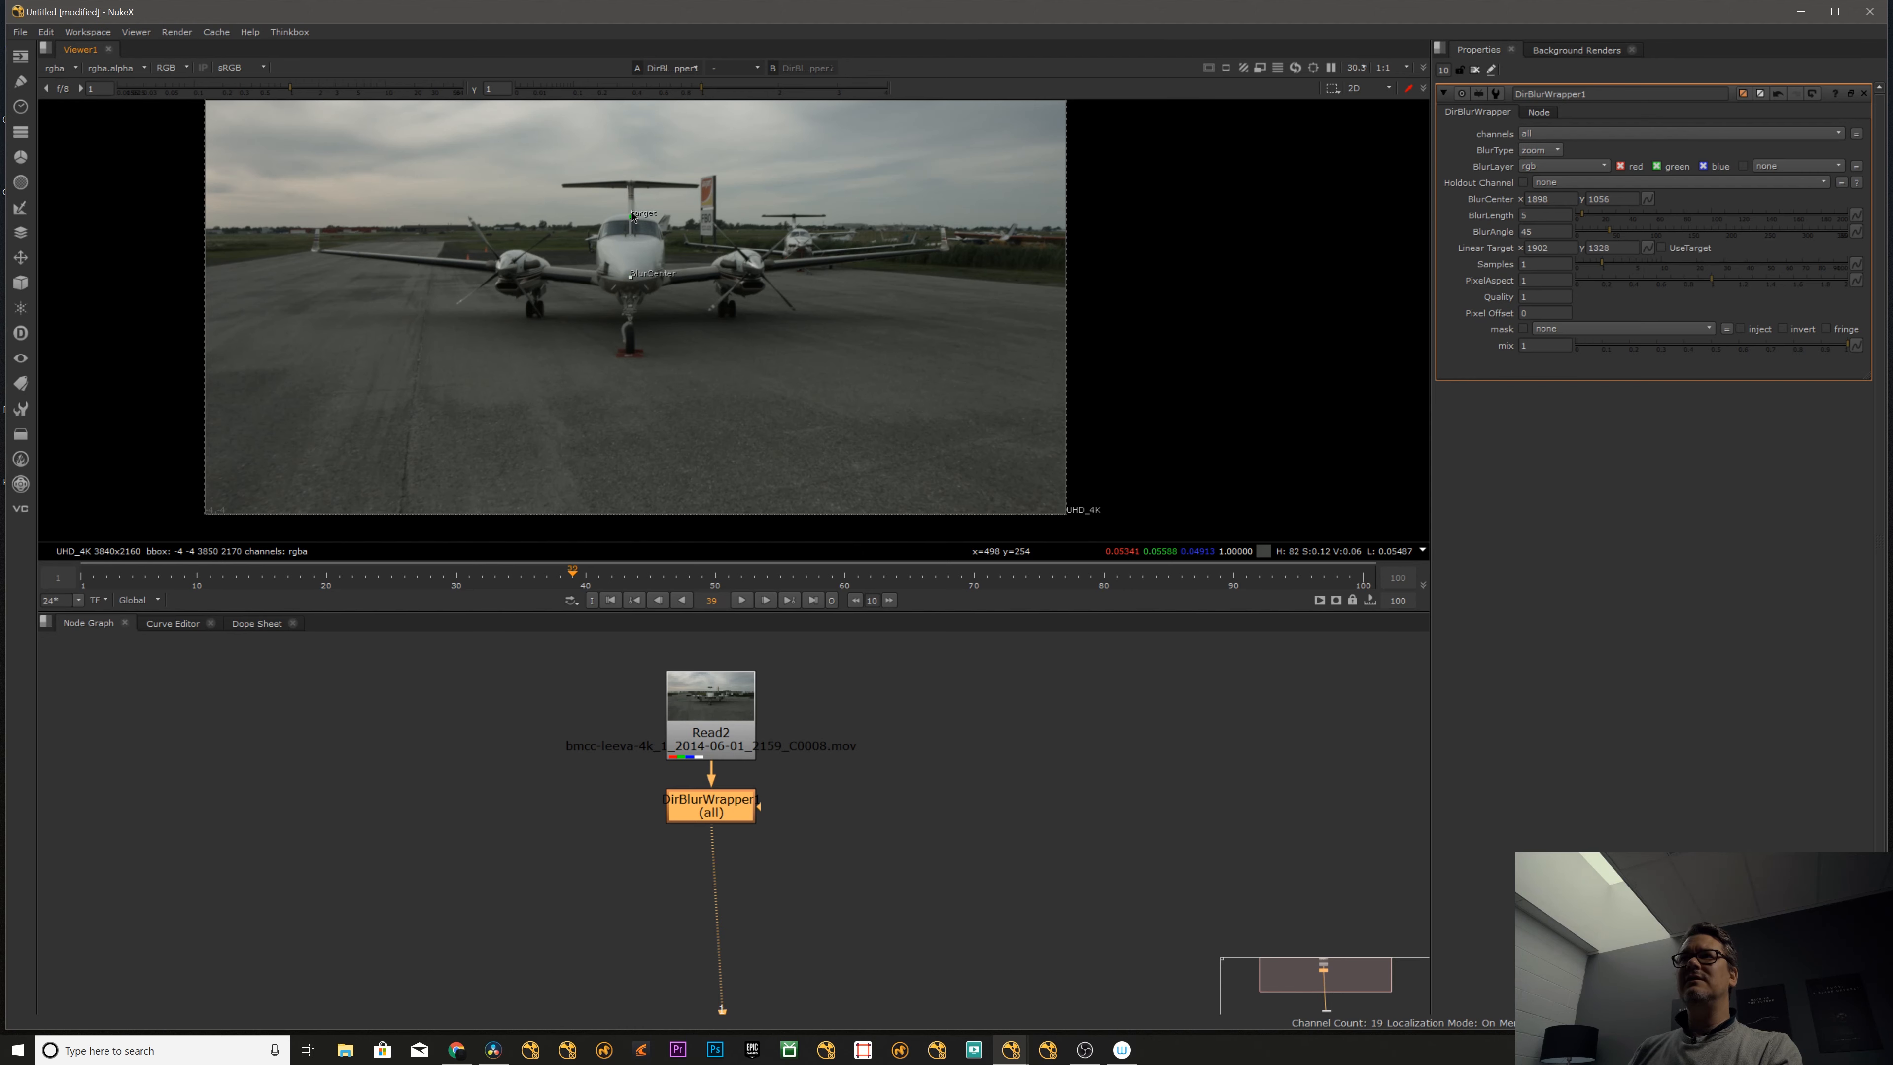
{"action": "scroll", "coordinate": [632, 217], "scroll_direction": "up", "scroll_amount": 6}
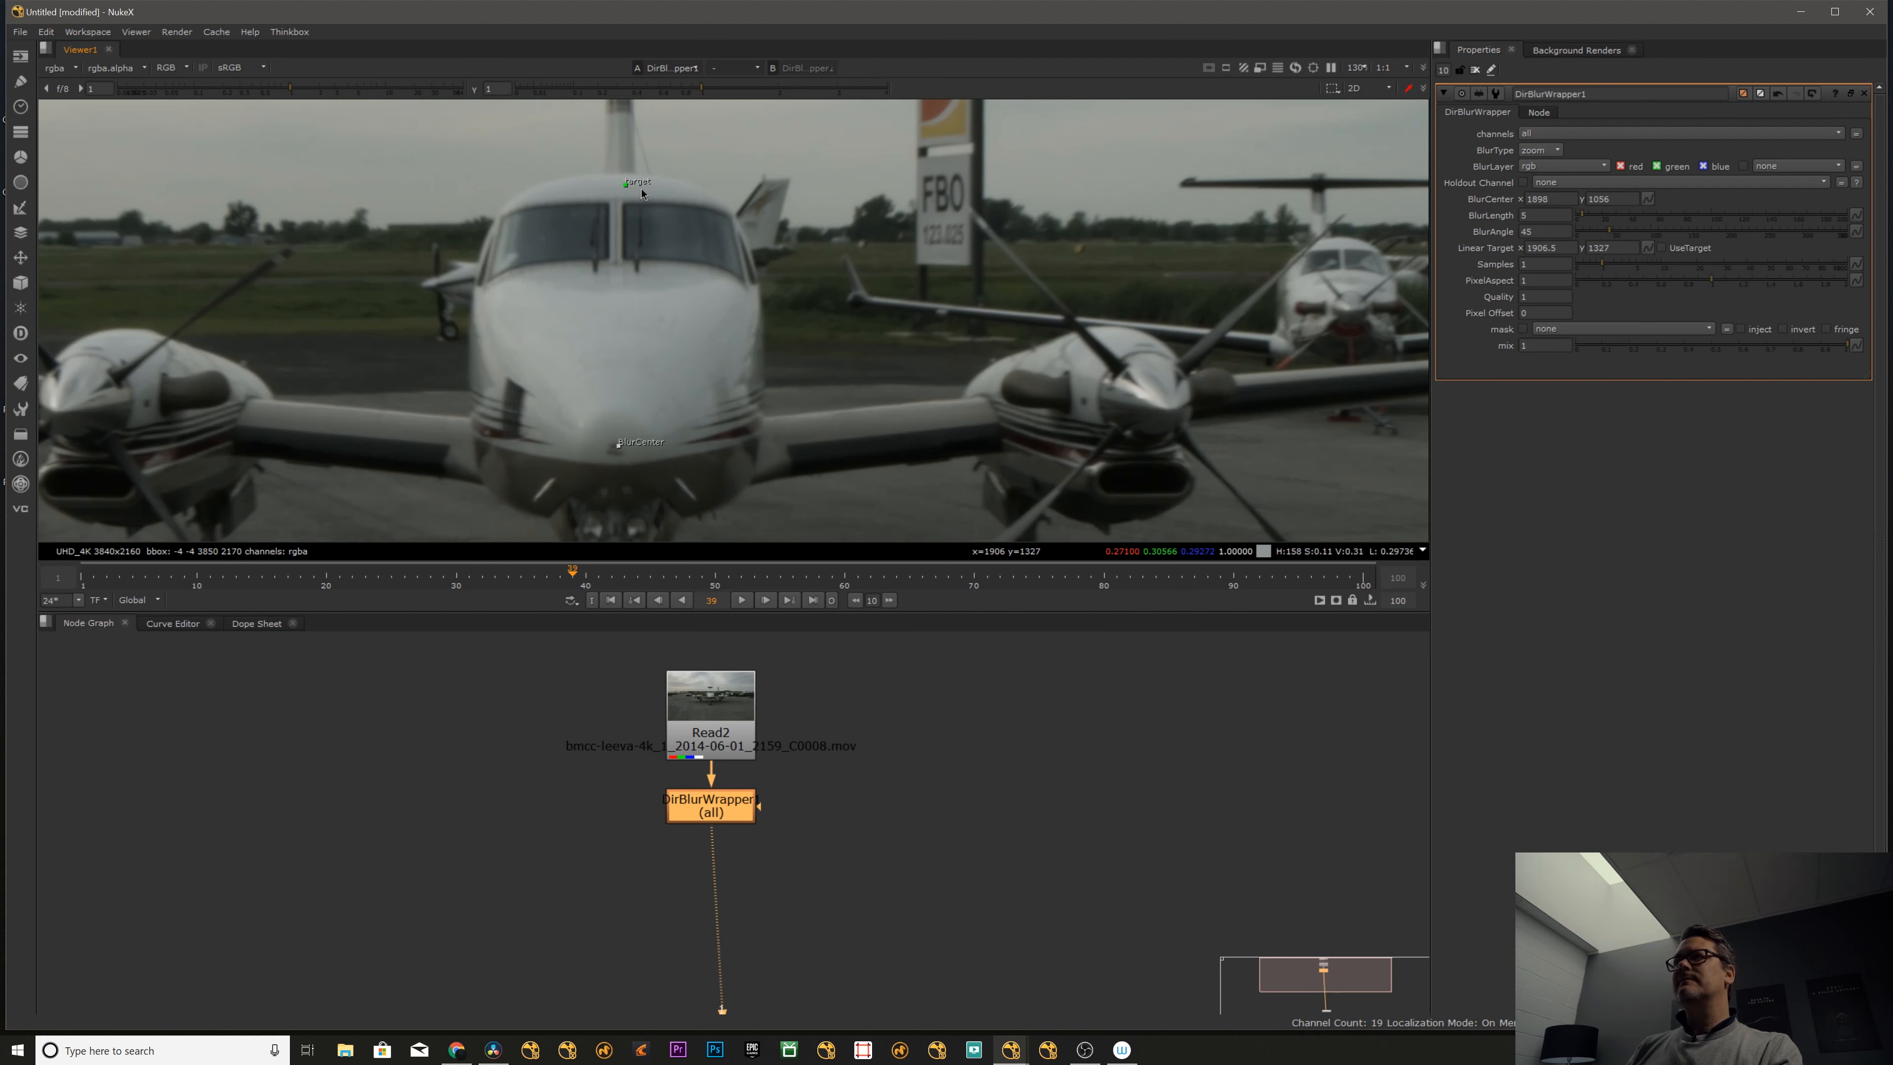
{"action": "left_click_drag", "start_coordinate": [629, 193], "coordinate": [621, 186]}
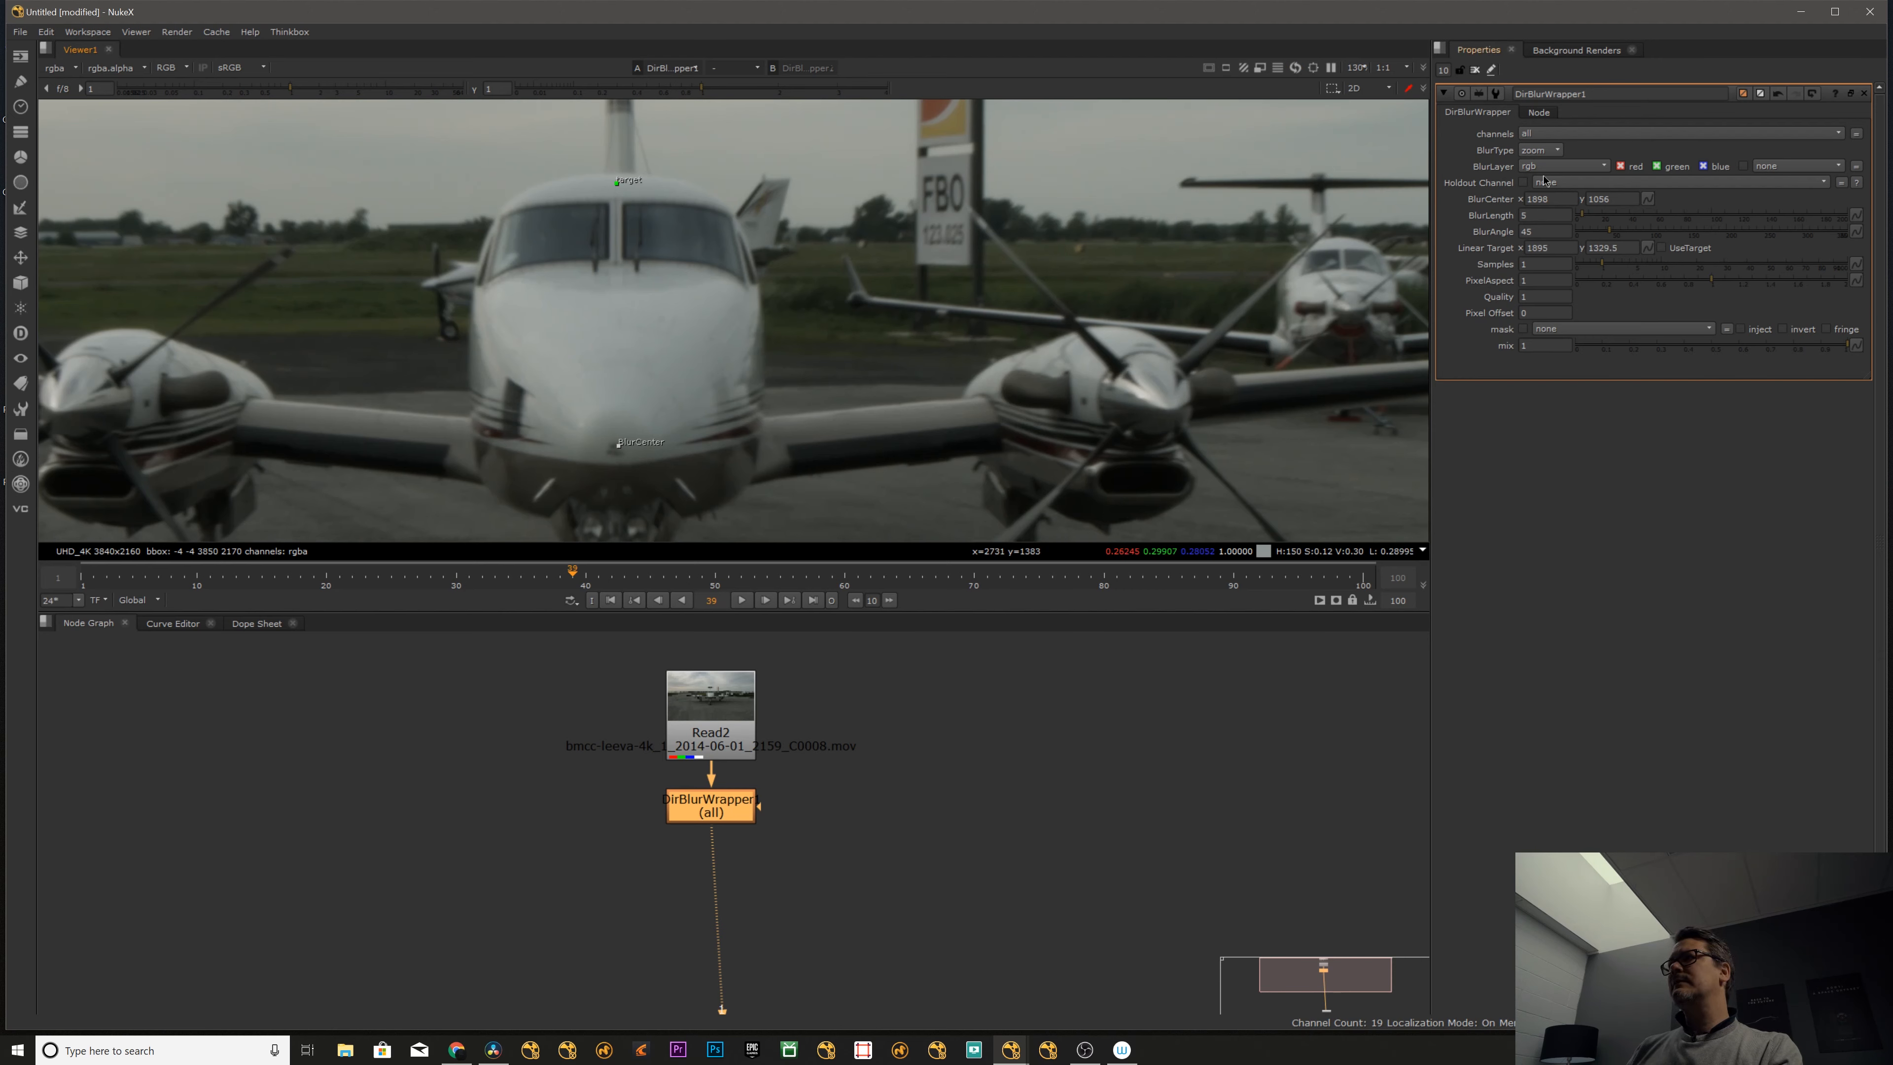
- Set the blur length to 200 and check the zoom blur over the whole frame
{"action": "left_click_drag", "start_coordinate": [1599, 217], "coordinate": [1890, 211]}
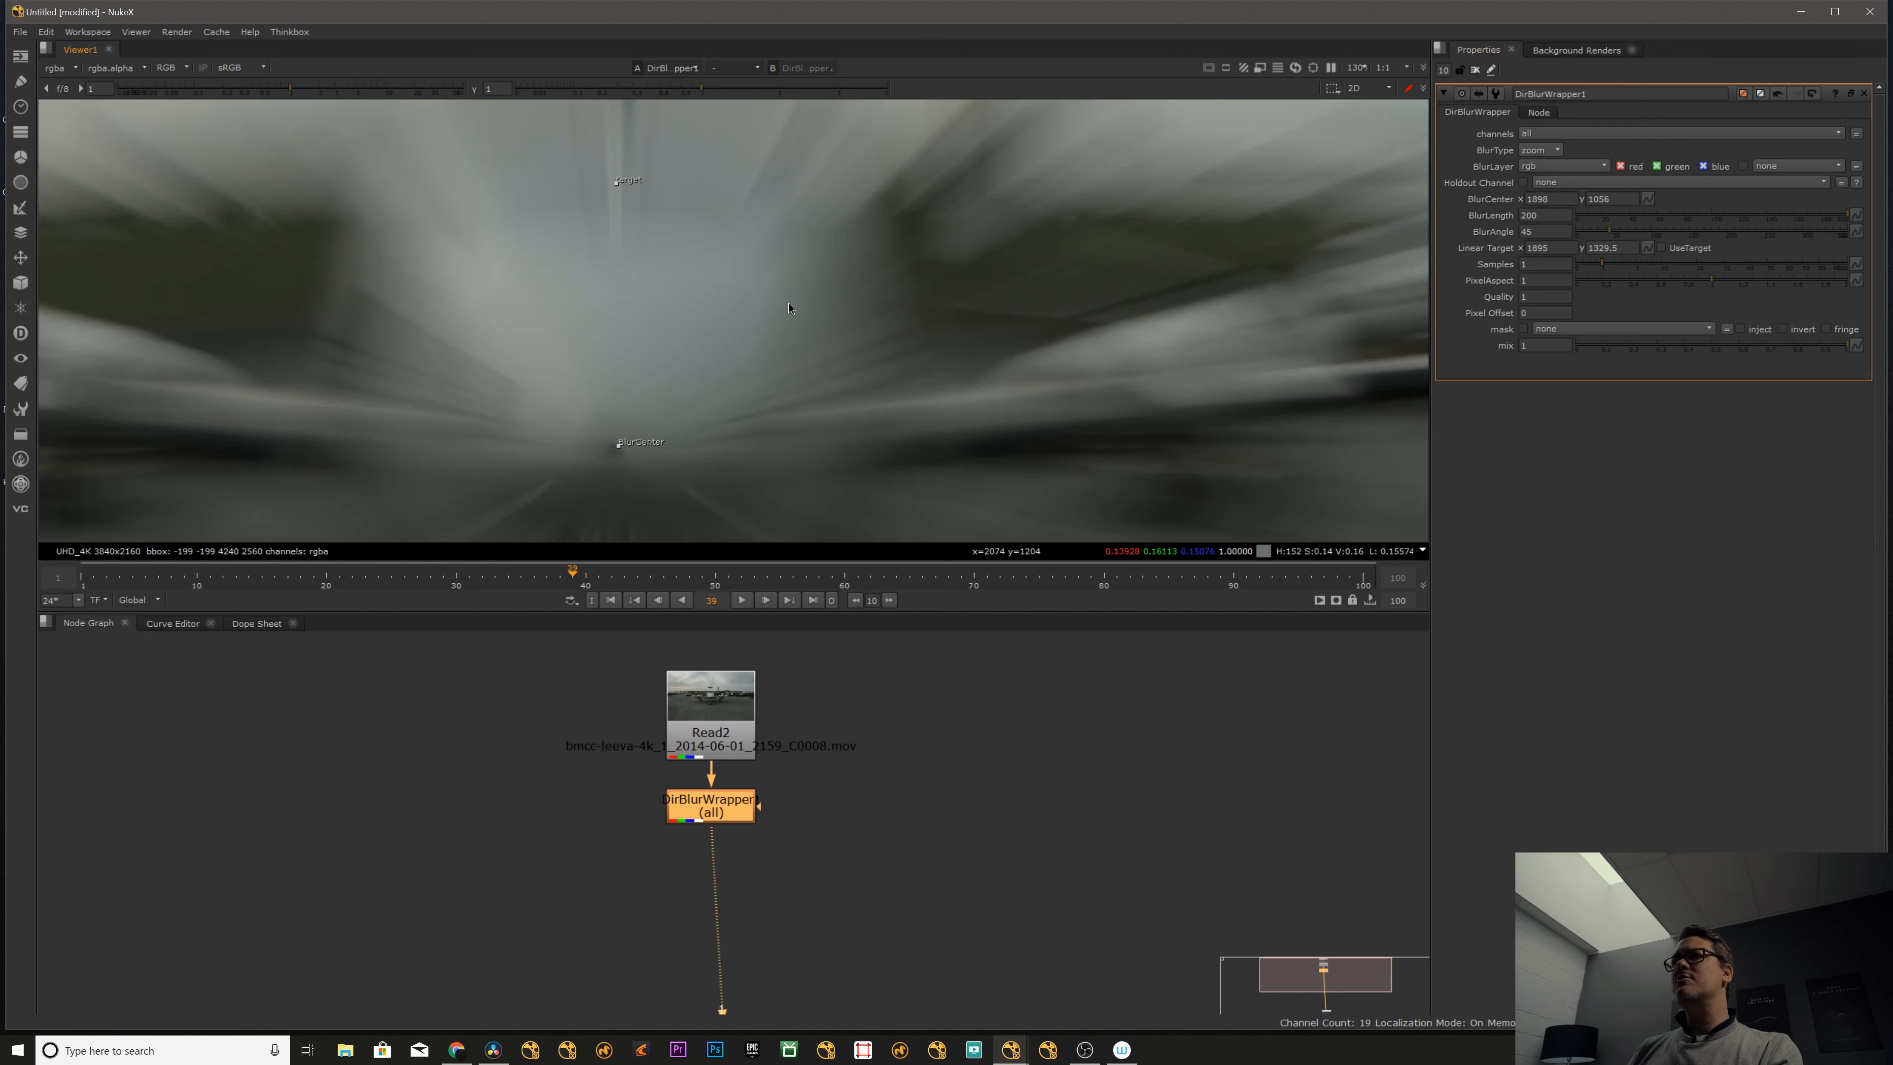
{"action": "key", "text": "f"}
{"action": "left_click_drag", "start_coordinate": [852, 332], "coordinate": [754, 353], "text": "alt"}
{"action": "scroll", "coordinate": [731, 356], "scroll_direction": "up", "scroll_amount": 2}
{"action": "middle_click_drag", "start_coordinate": [754, 352], "coordinate": [805, 356]}
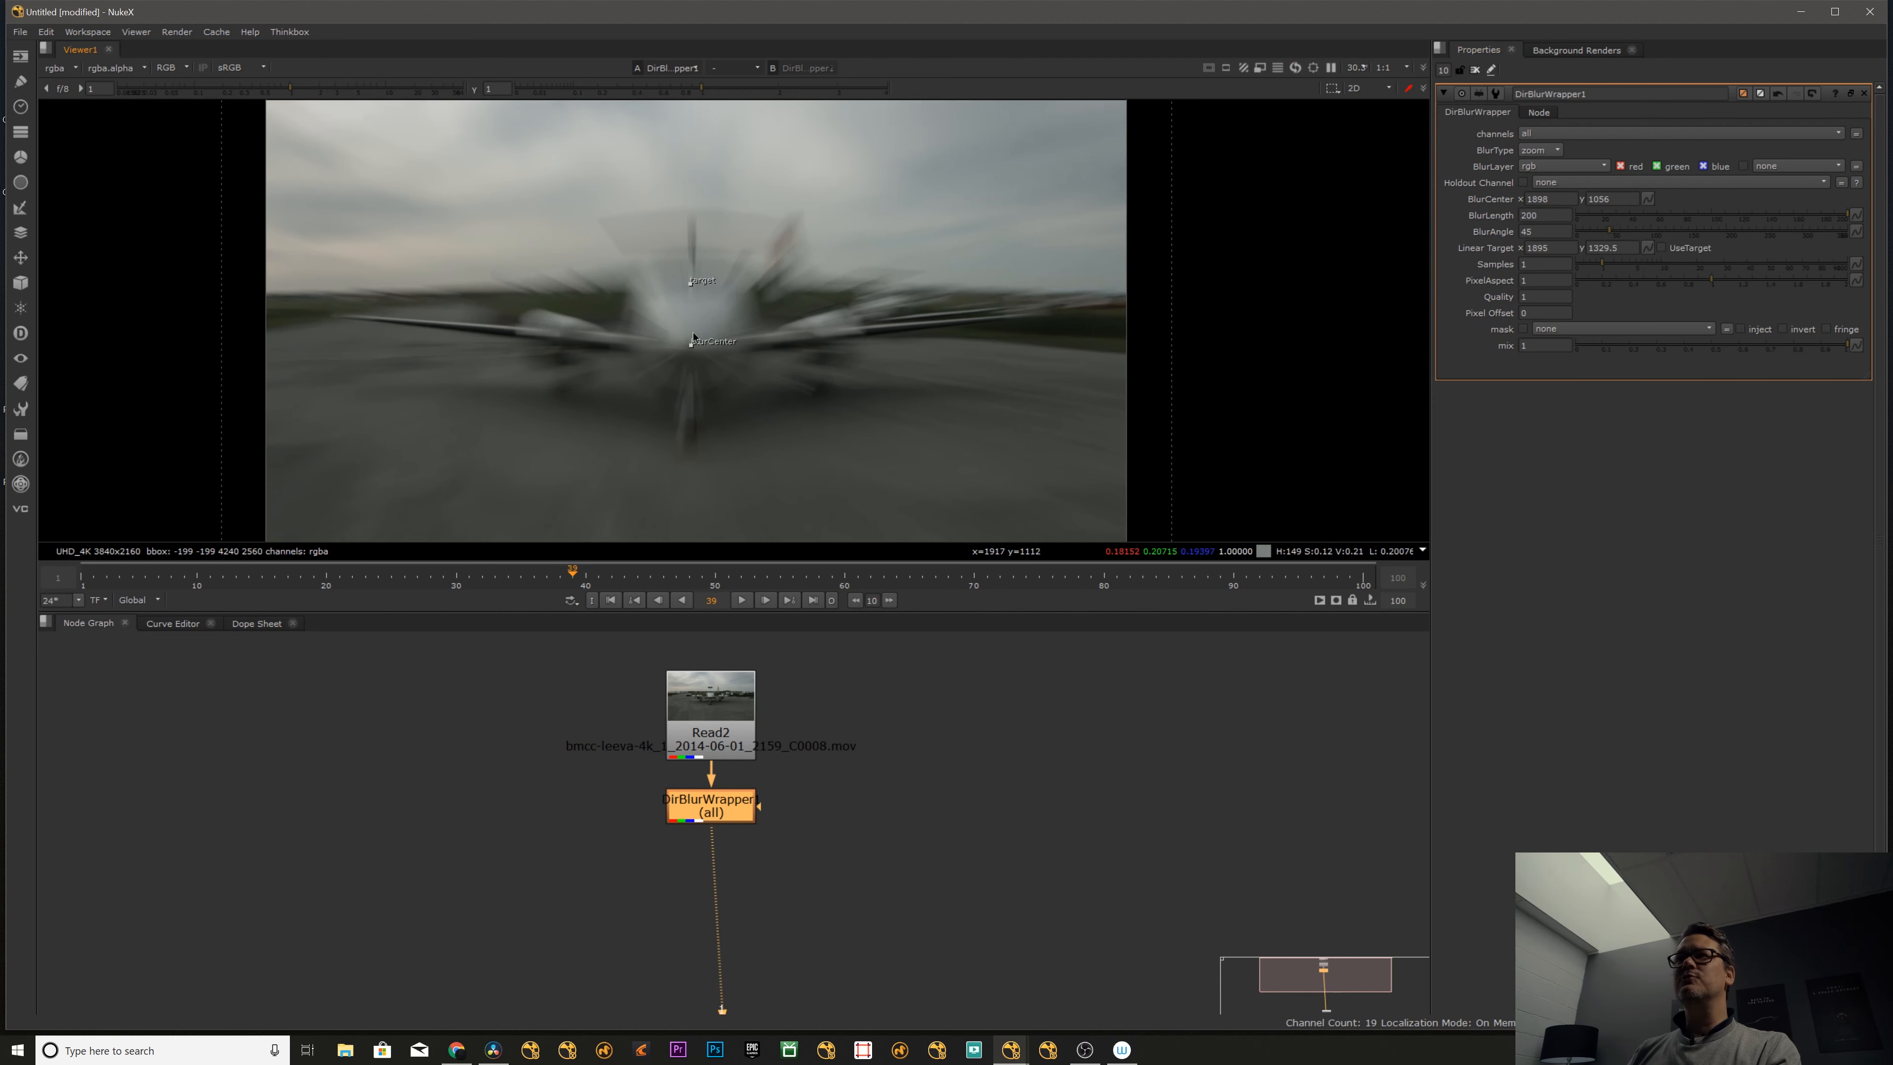
{"action": "scroll", "coordinate": [702, 329], "scroll_direction": "up", "scroll_amount": 4}
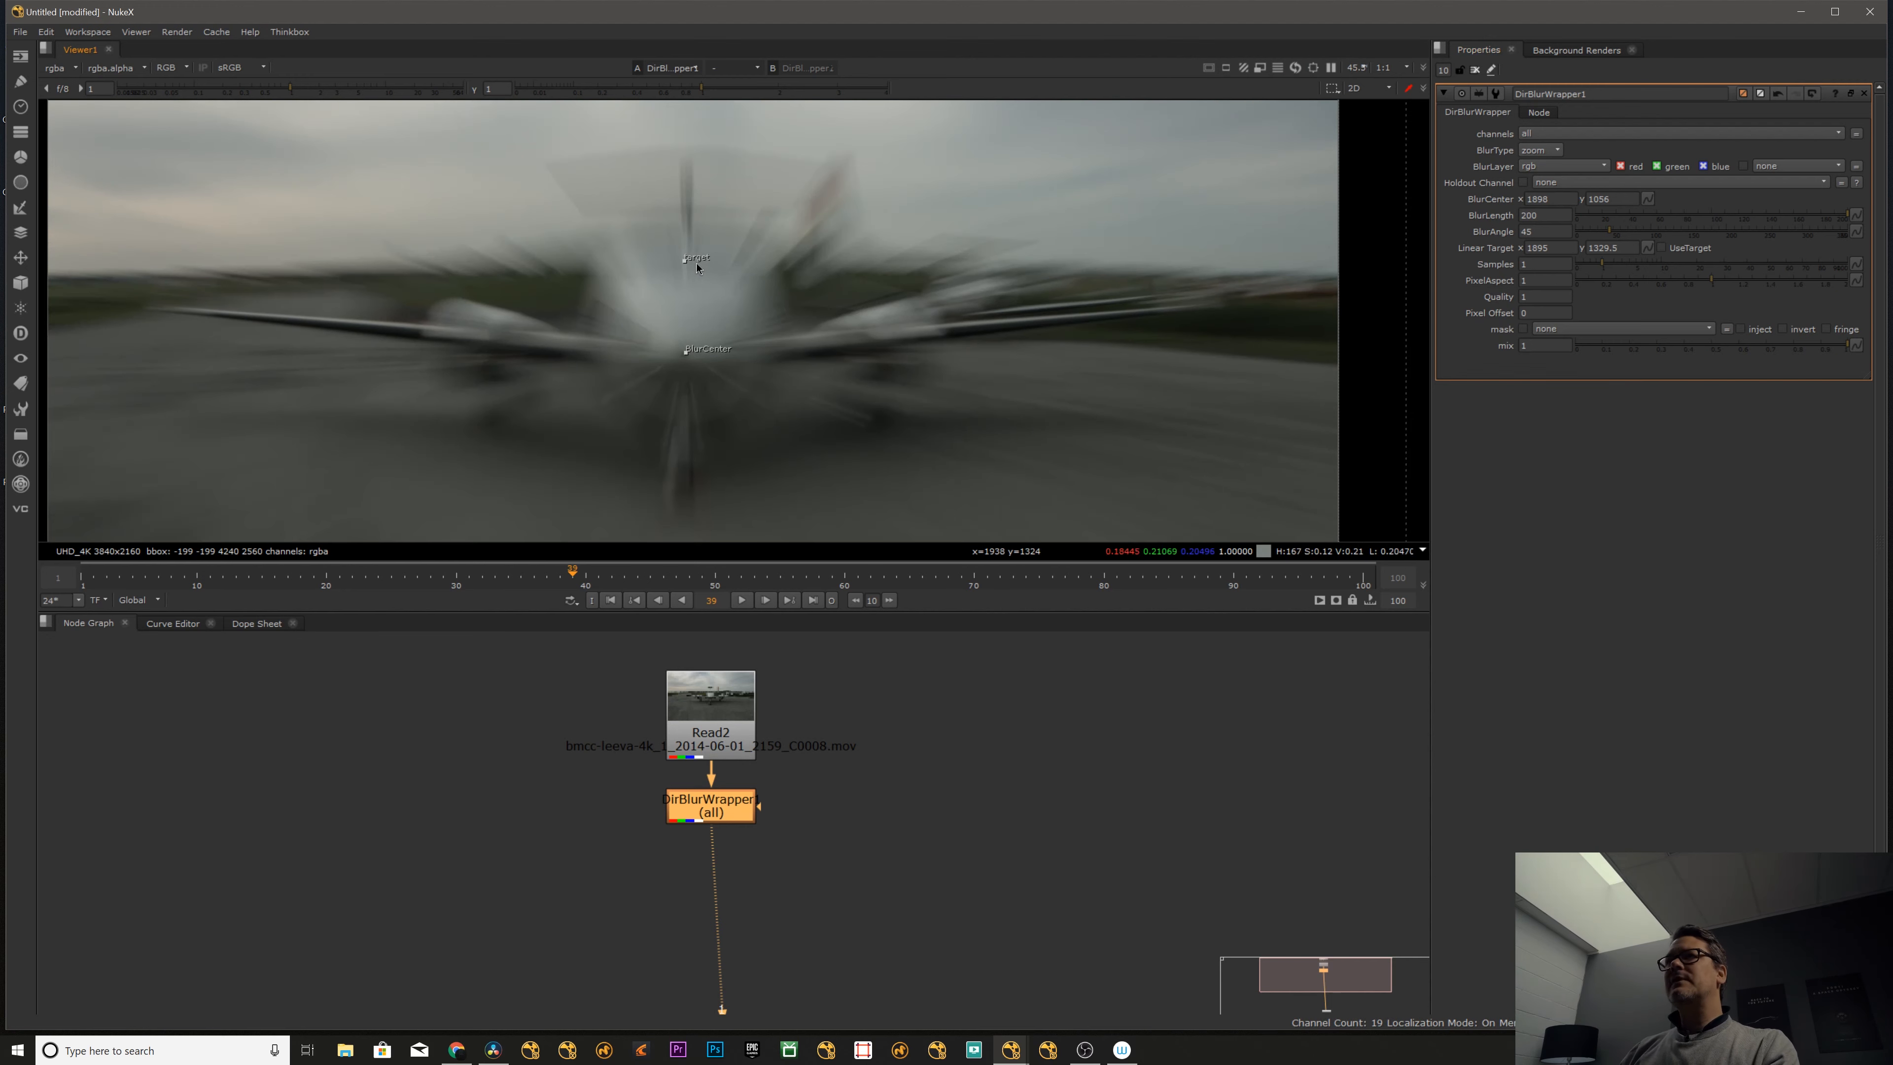
- Try the UseTarget option while moving the linear target above the aircraft to about 1912, 1508
{"action": "left_click_drag", "start_coordinate": [734, 266], "coordinate": [686, 240]}
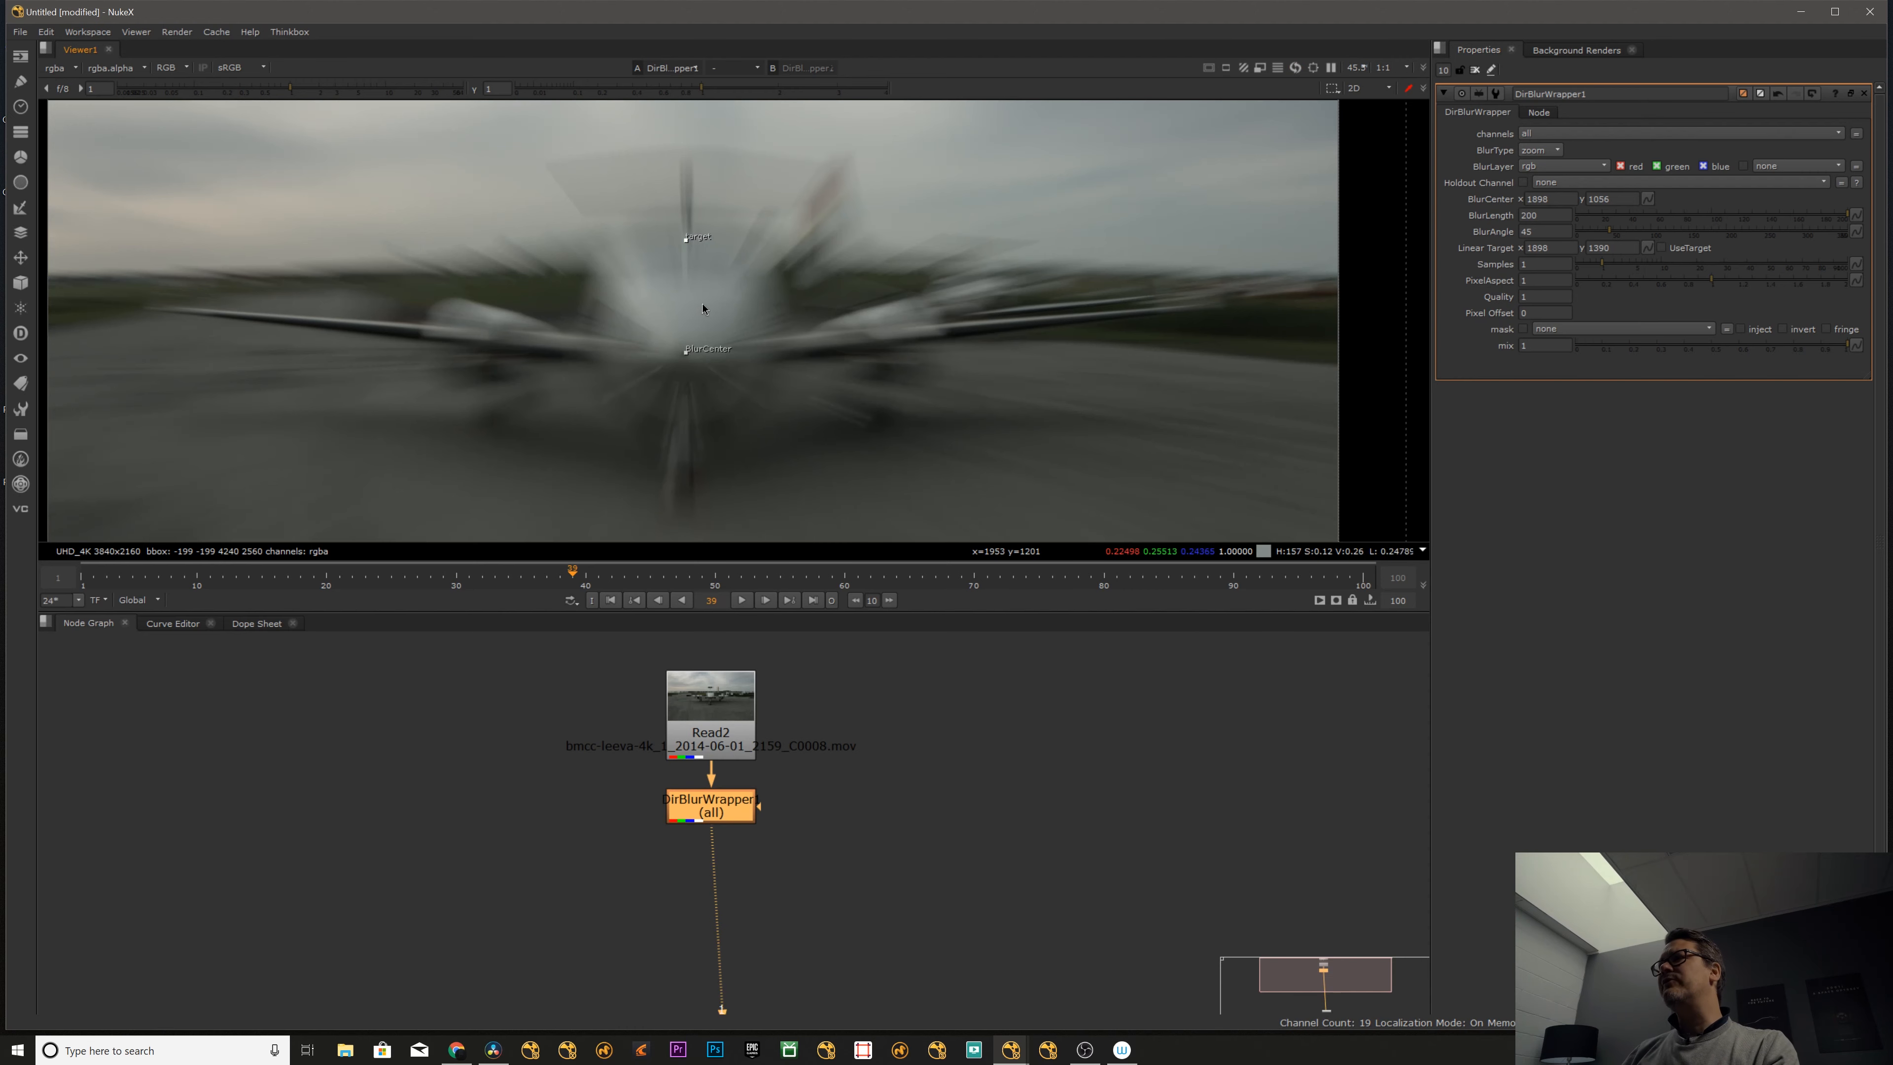
{"action": "left_click", "coordinate": [1661, 247]}
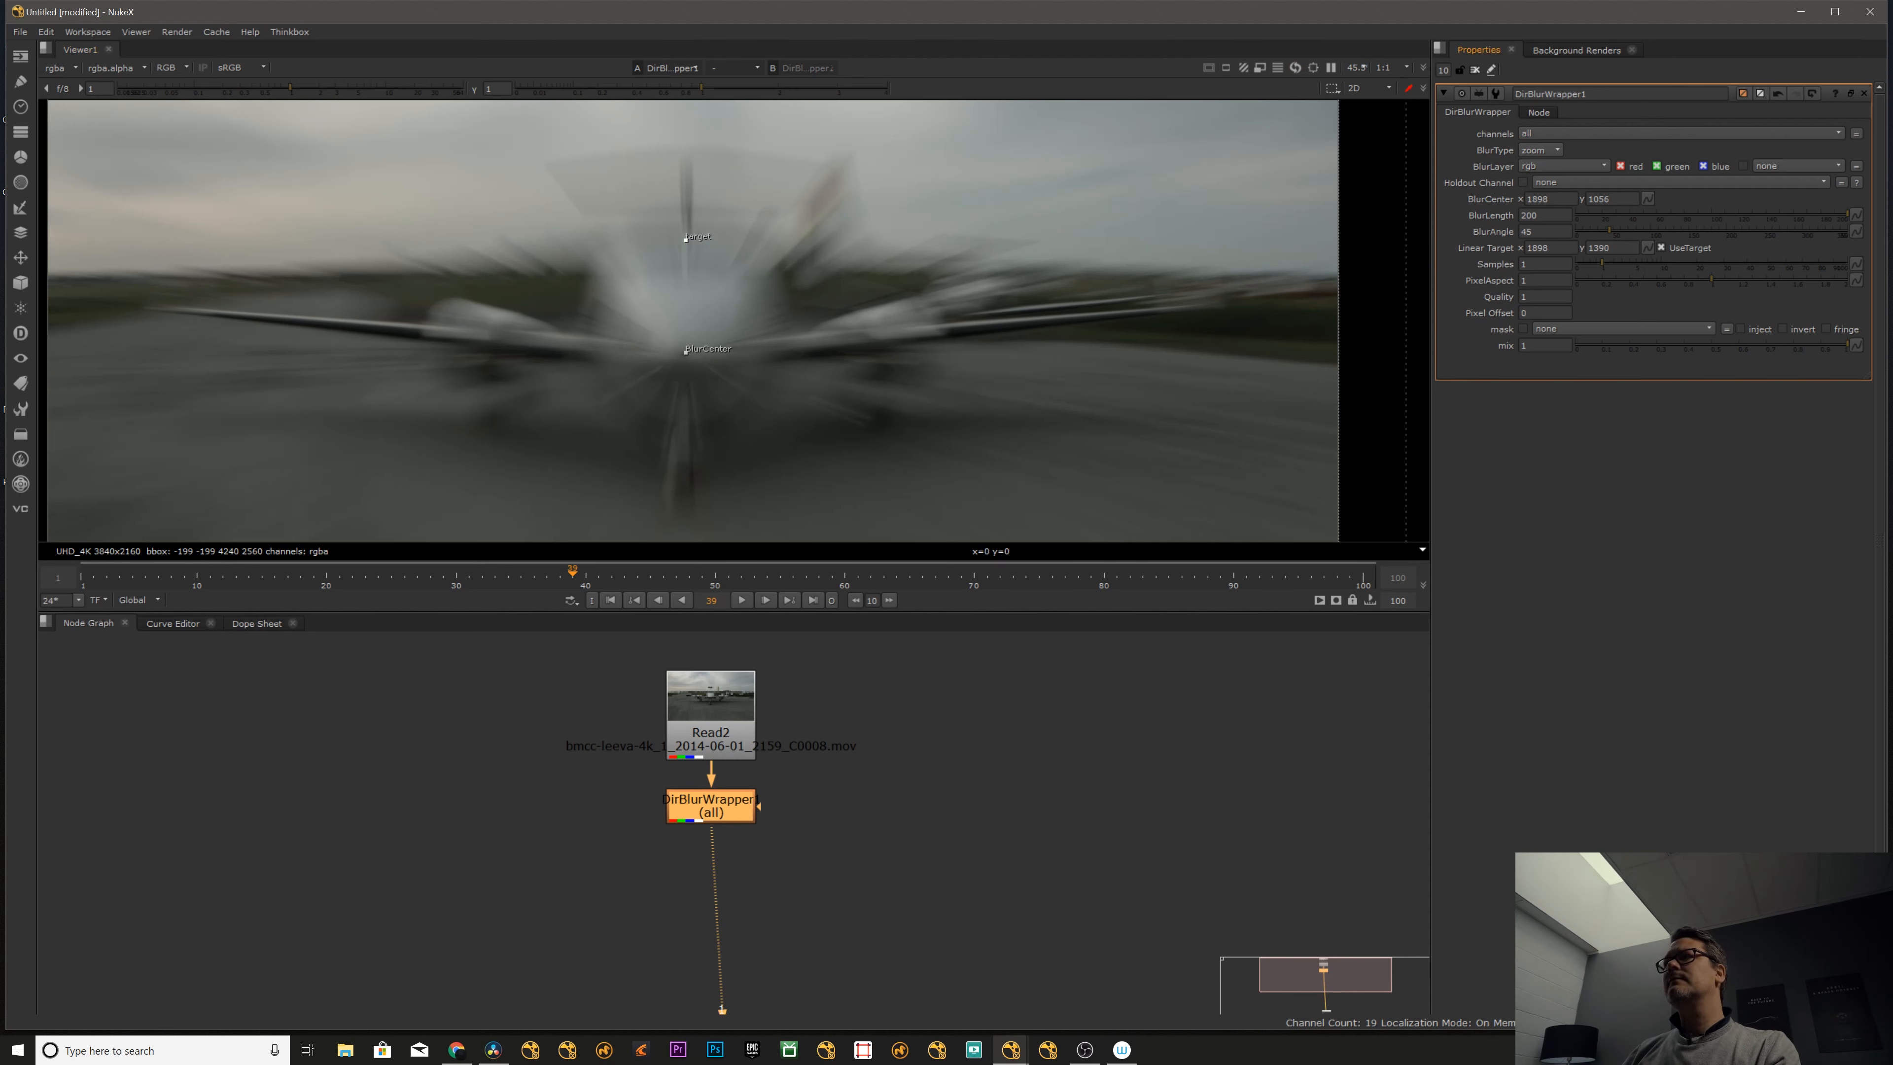
{"action": "left_click_drag", "start_coordinate": [681, 250], "coordinate": [689, 202]}
{"action": "left_click", "coordinate": [1661, 248]}
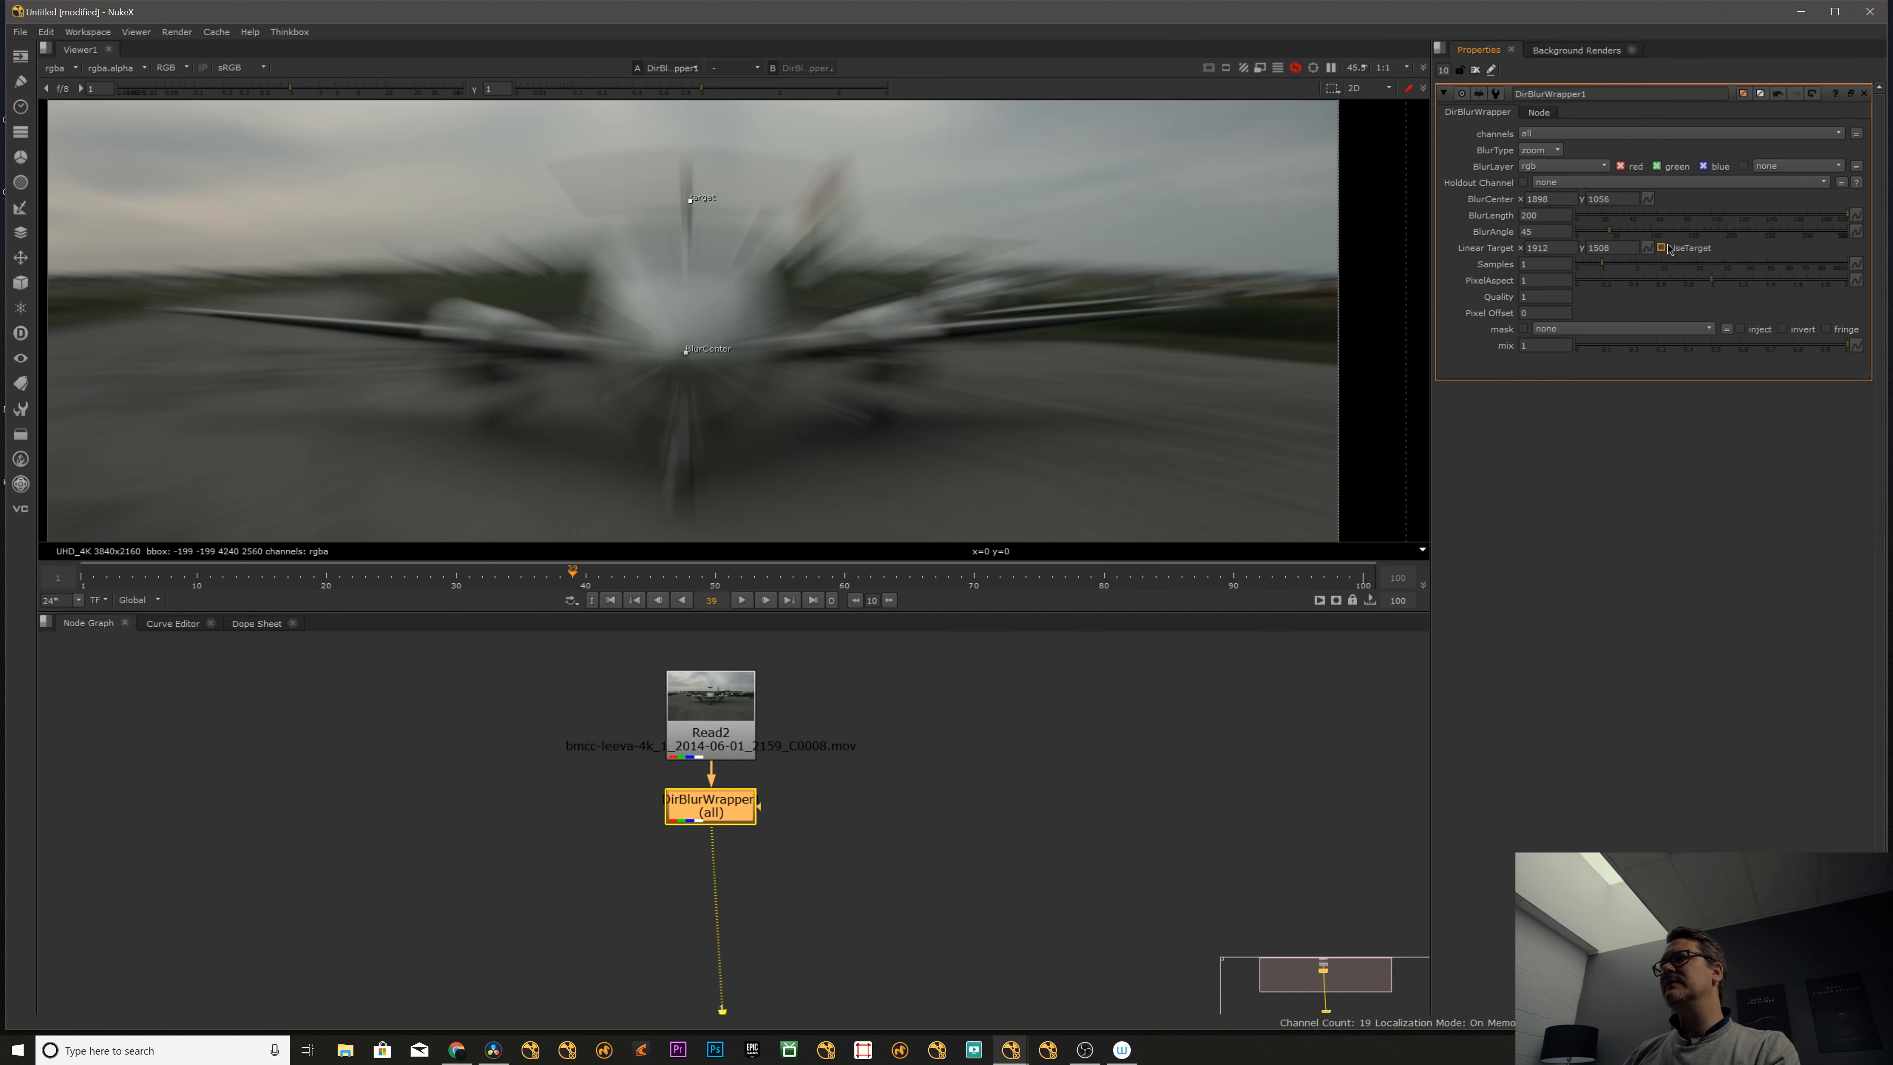
- Raise the directional blur's length to 700
{"action": "left_click", "coordinate": [1532, 216]}
{"action": "left_click", "coordinate": [1532, 215]}
{"action": "key", "text": "Up"}
{"action": "key", "text": "Up"}
{"action": "key", "text": "Up"}
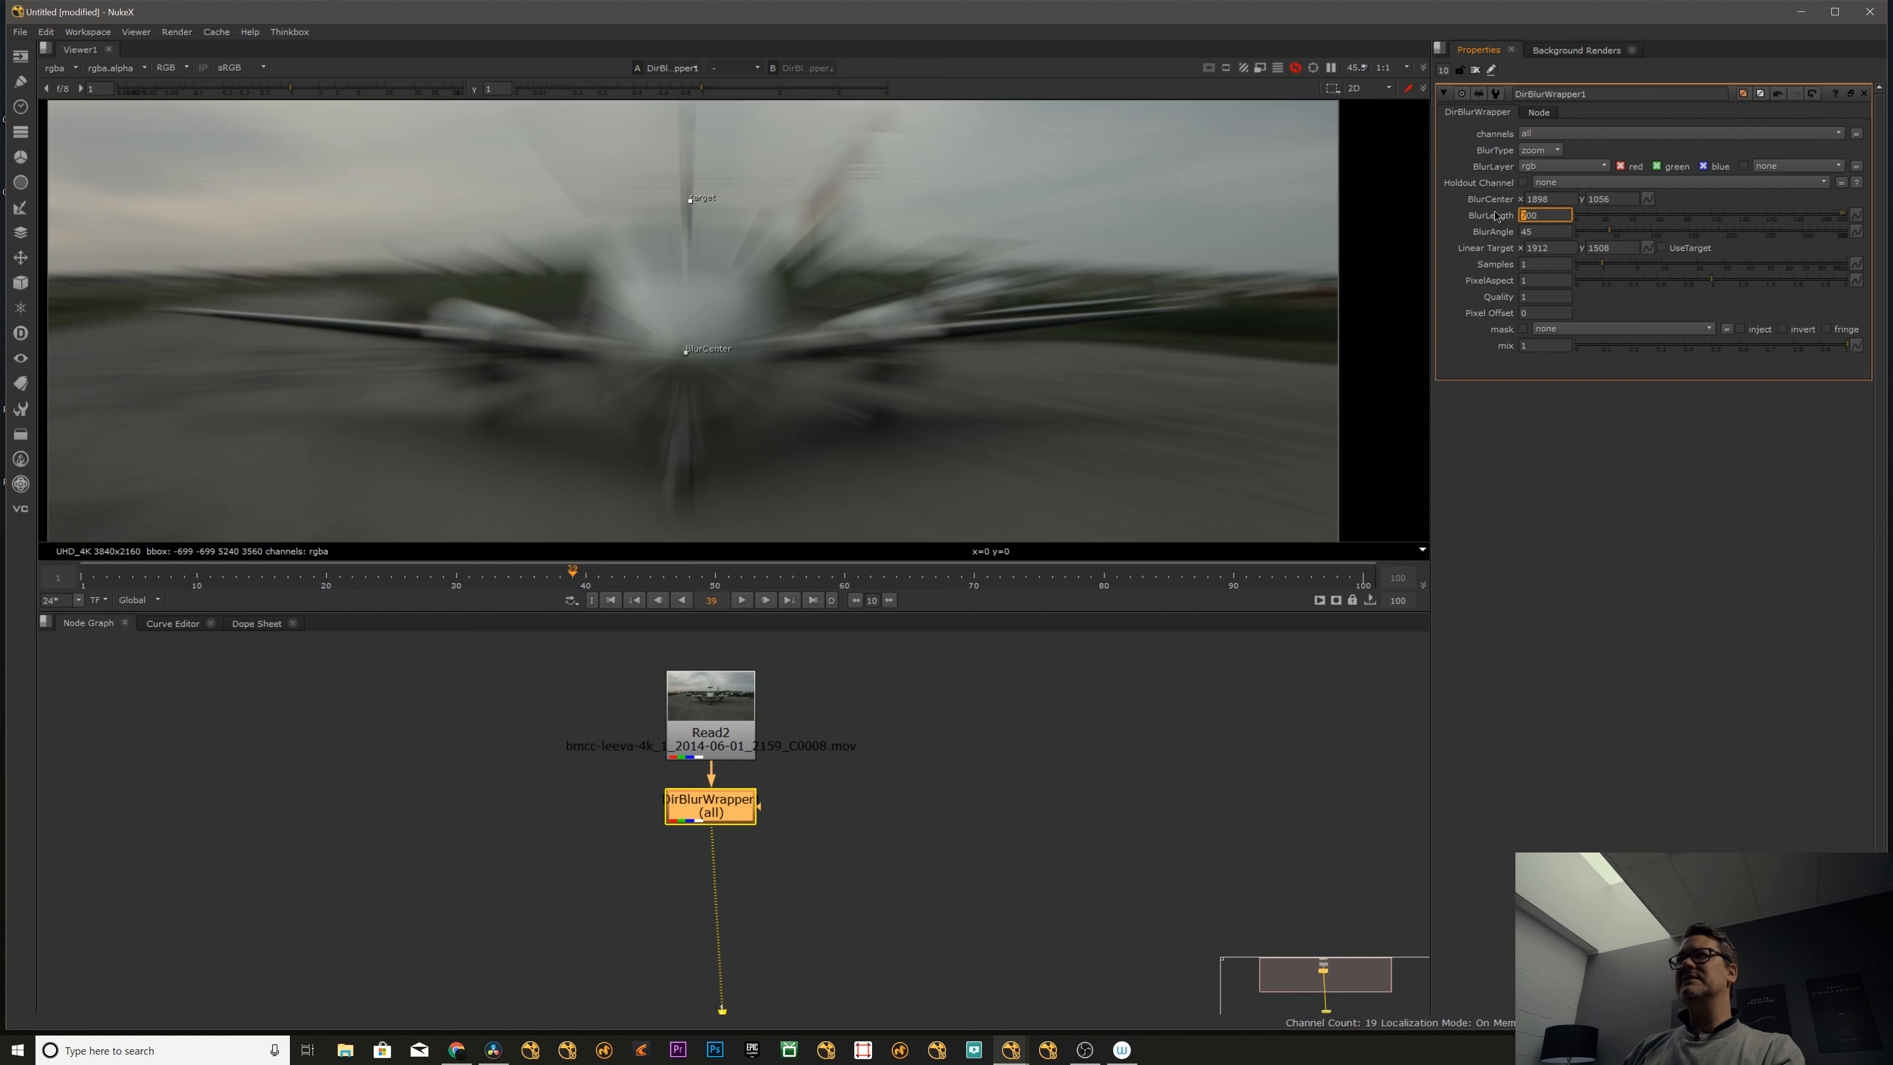
{"action": "key", "text": "f"}
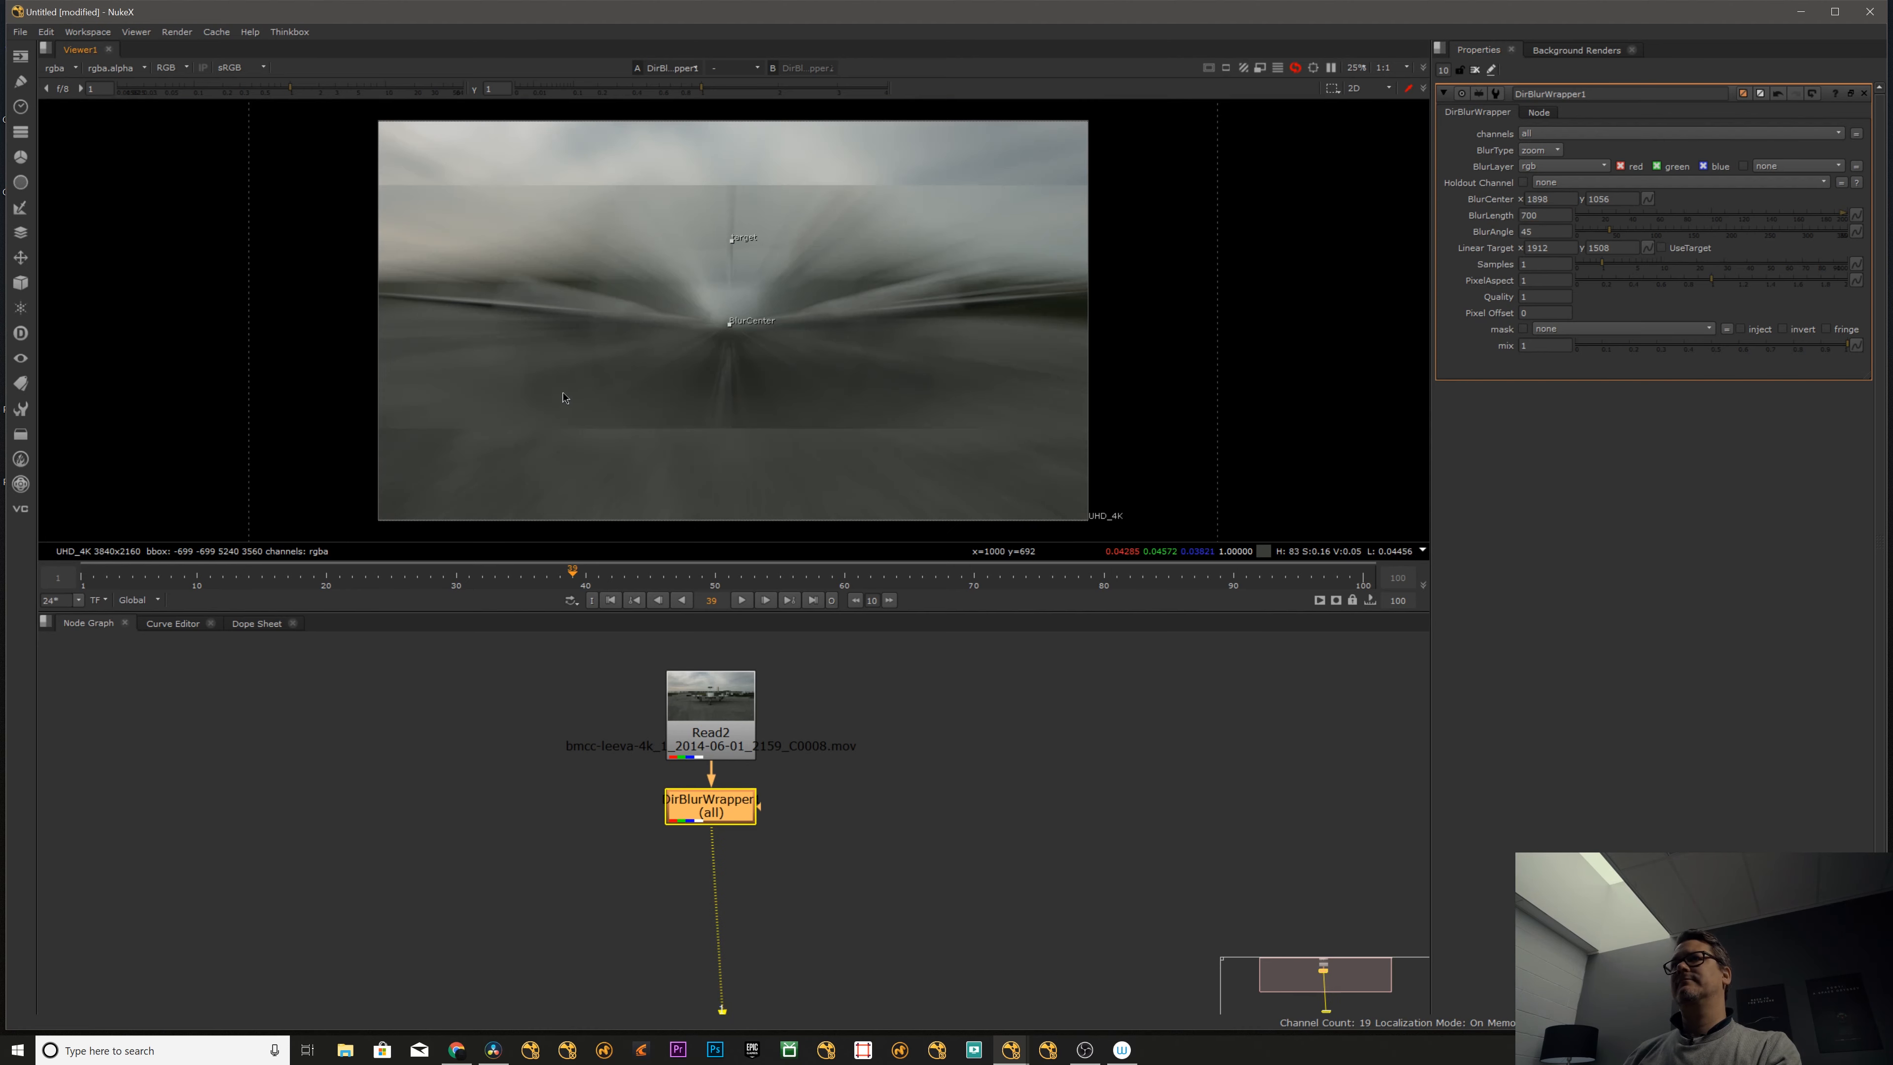
{"action": "middle_click_drag", "start_coordinate": [703, 409], "coordinate": [595, 425]}
{"action": "scroll", "coordinate": [642, 399], "scroll_direction": "up", "scroll_amount": 1}
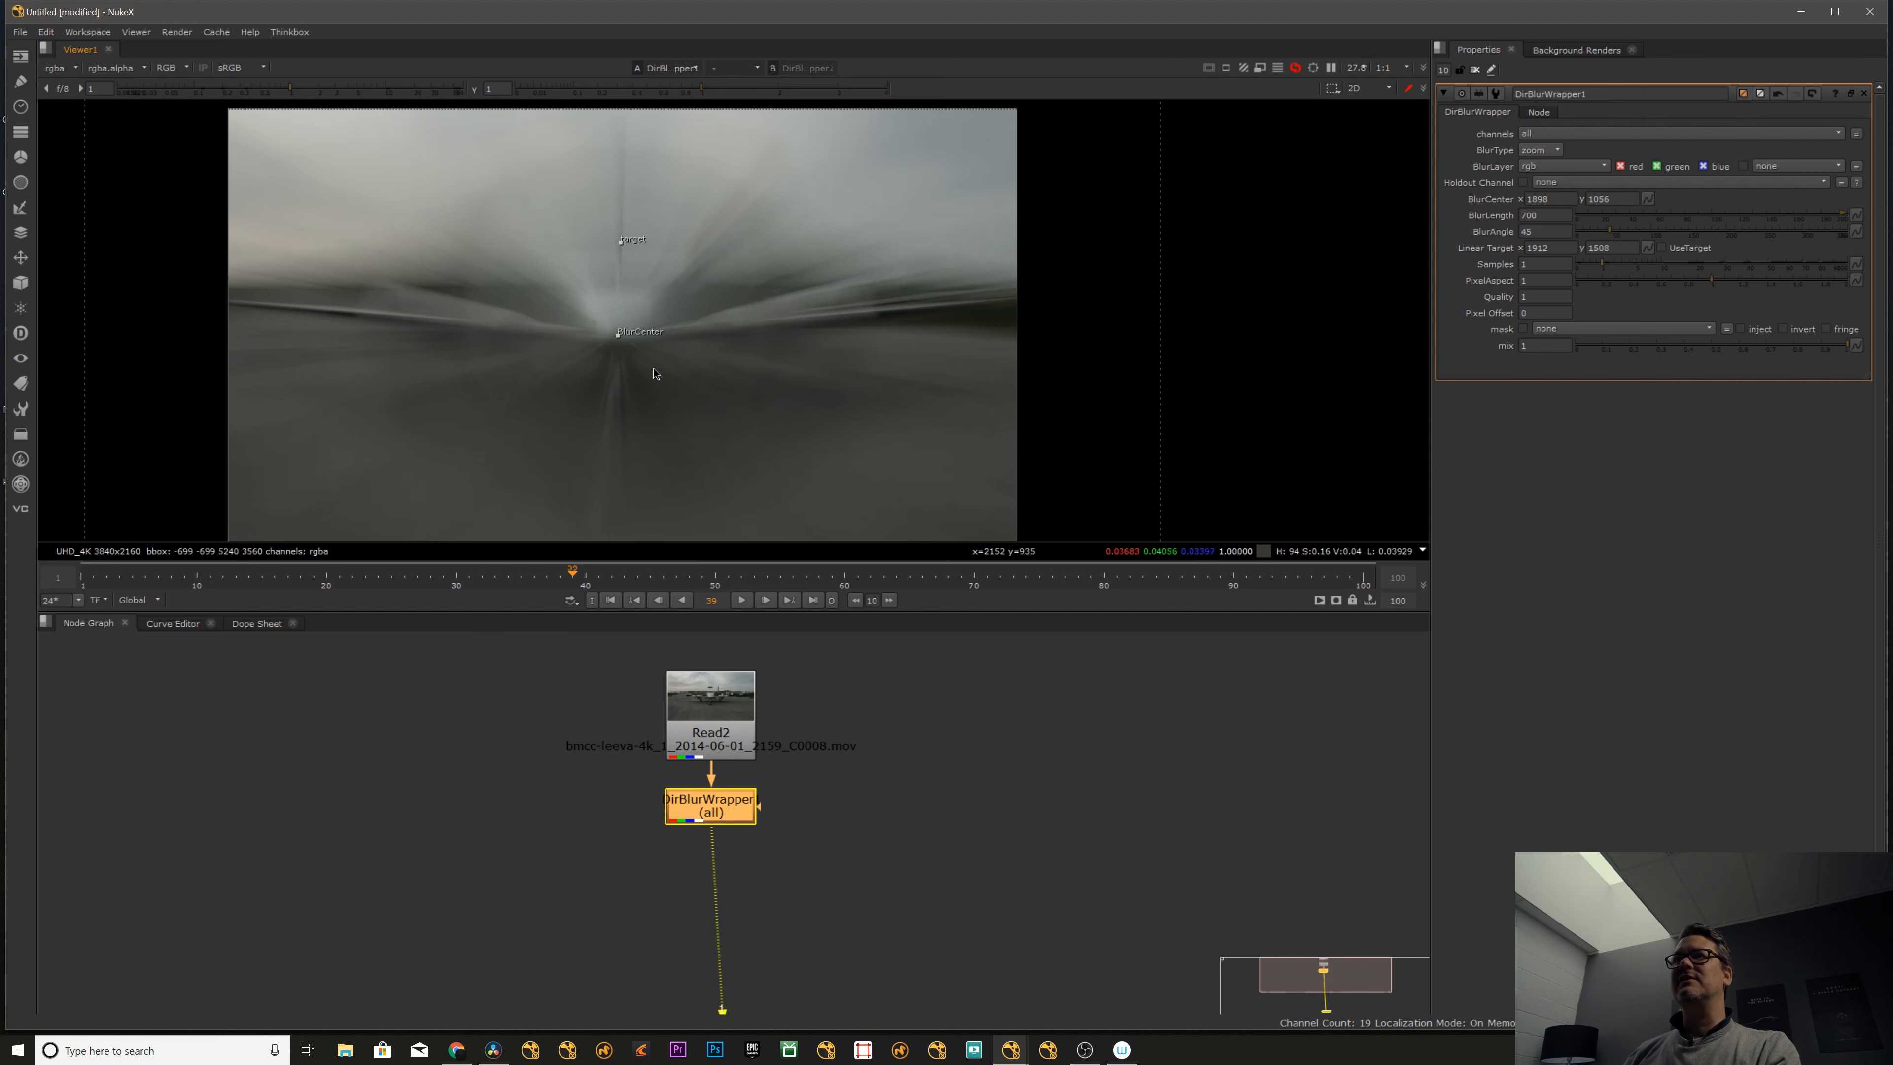
- Inspect the bounding box around the blurred frame and the settings of the blur node
{"action": "scroll", "coordinate": [653, 373], "scroll_direction": "down", "scroll_amount": 7}
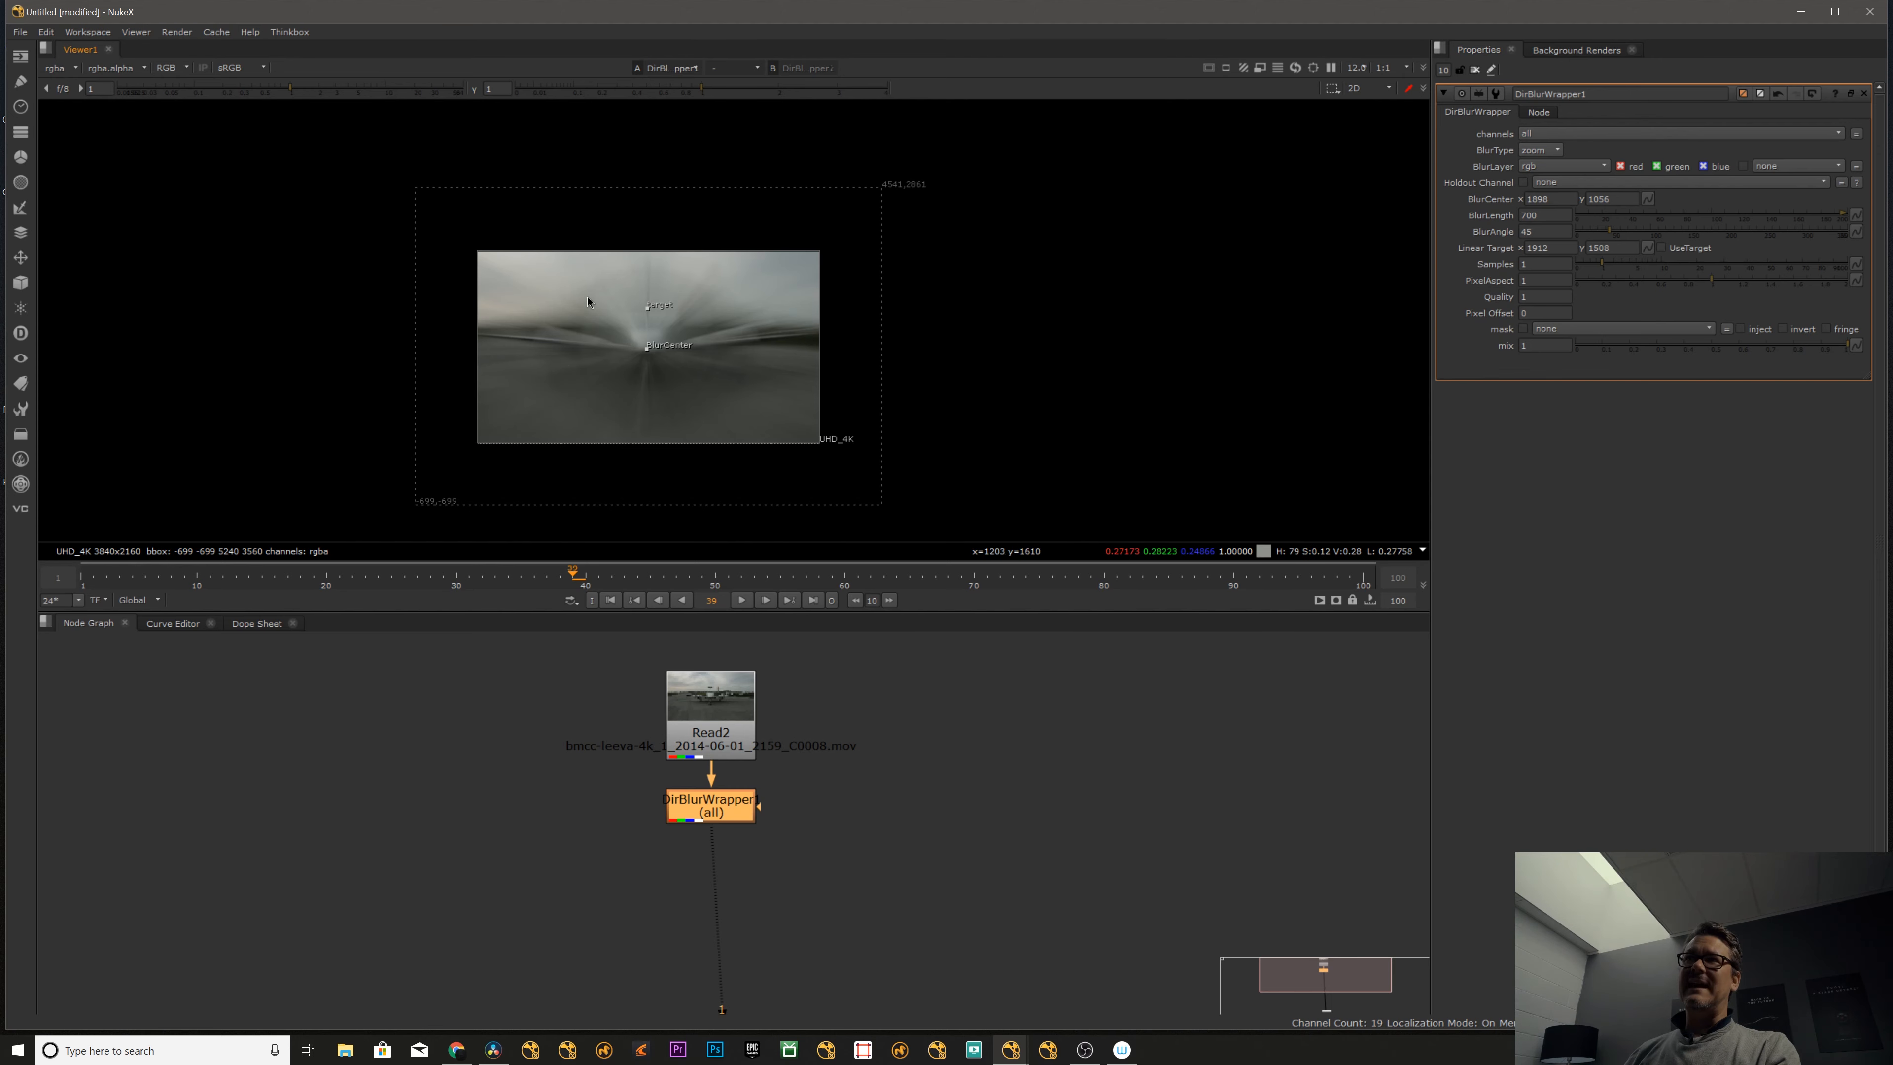
{"action": "scroll", "coordinate": [642, 241], "scroll_direction": "up", "scroll_amount": 2}
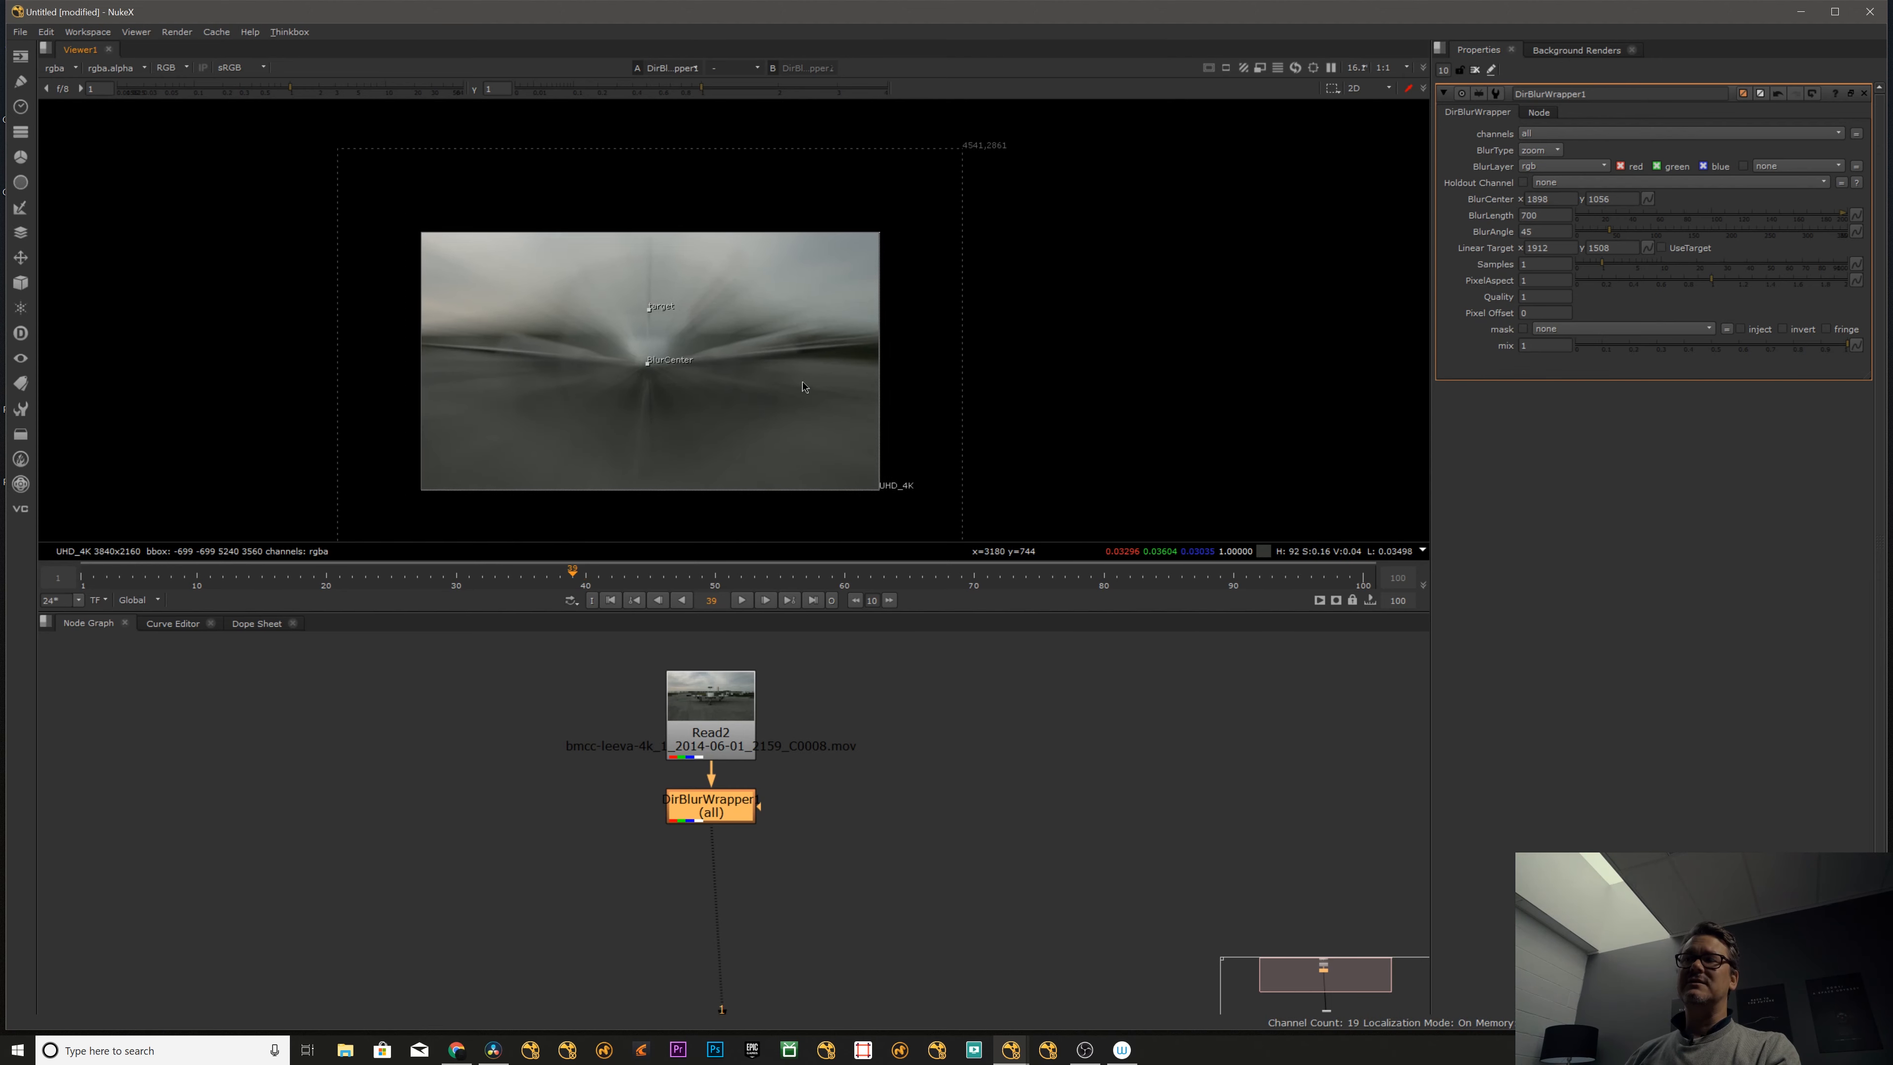
{"action": "middle_click_drag", "start_coordinate": [802, 381], "coordinate": [807, 336]}
{"action": "scroll", "coordinate": [758, 401], "scroll_direction": "down", "scroll_amount": 4}
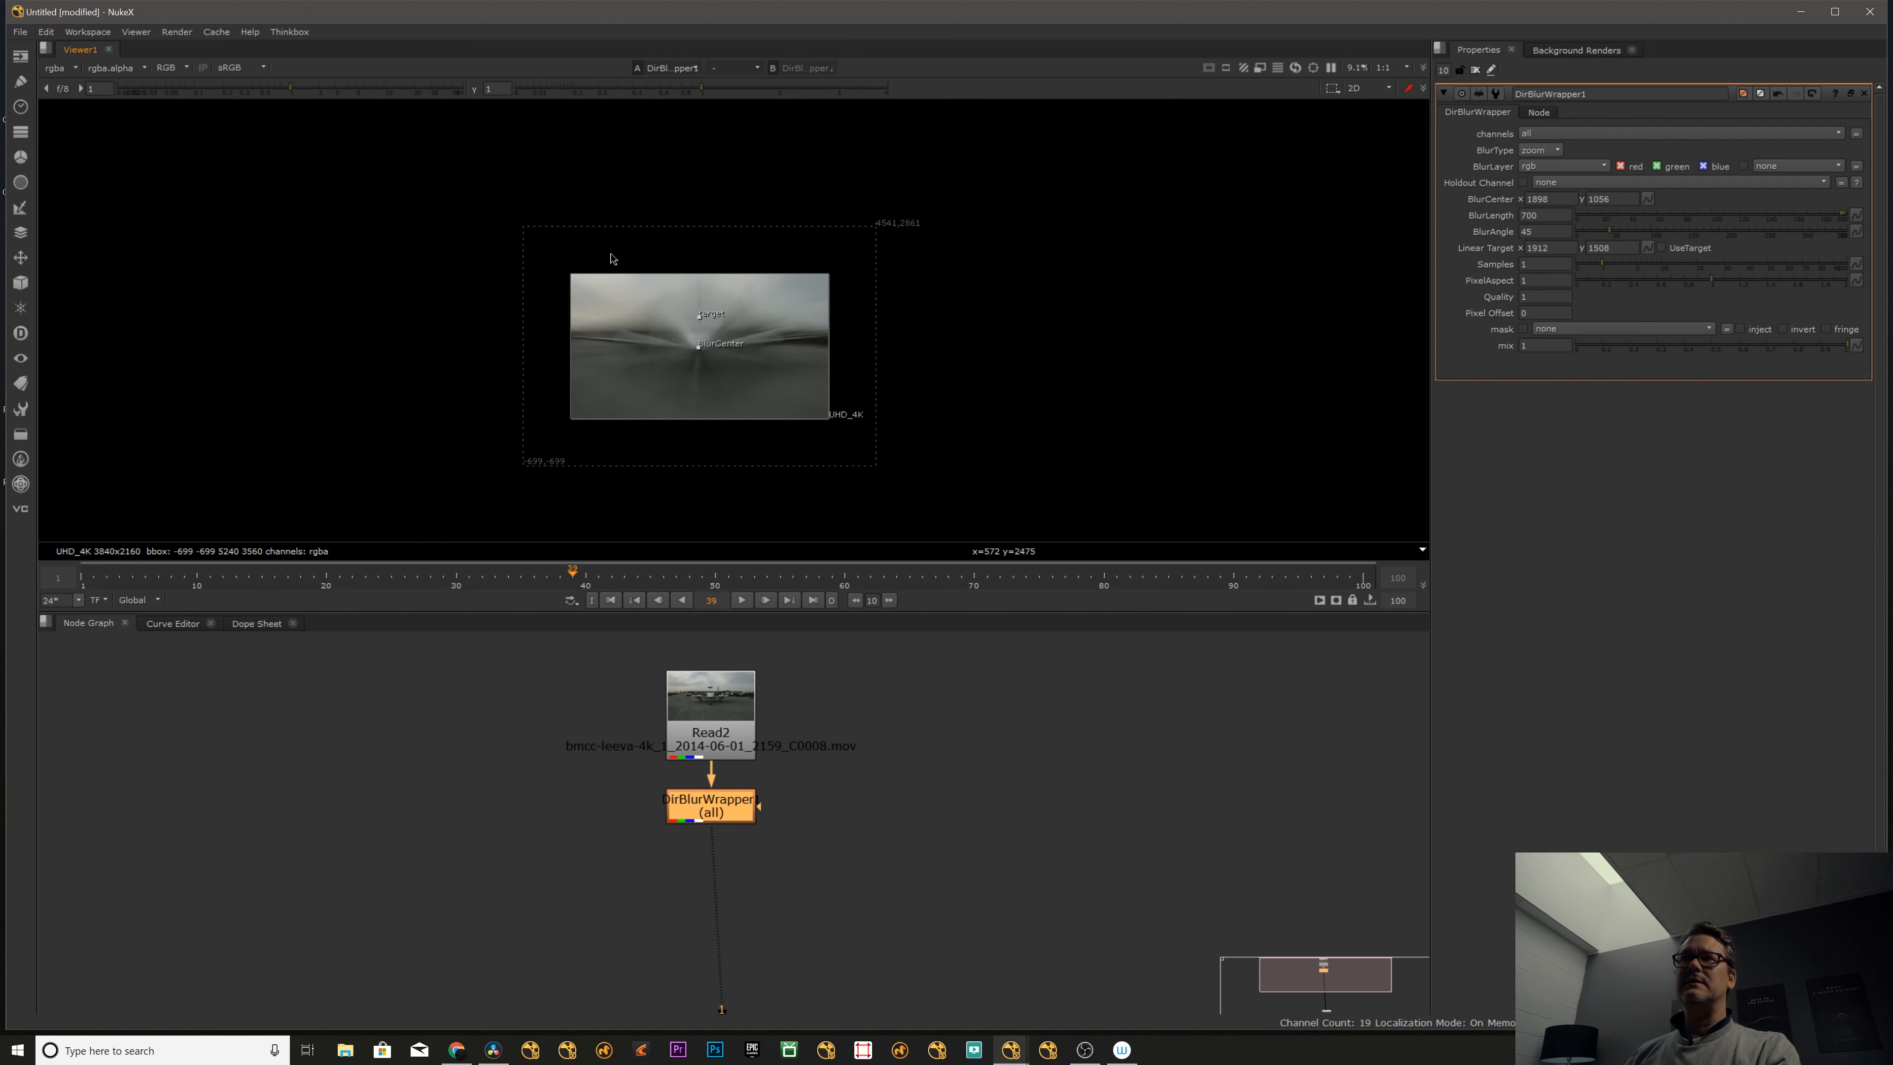
{"action": "left_click", "coordinate": [728, 766]}
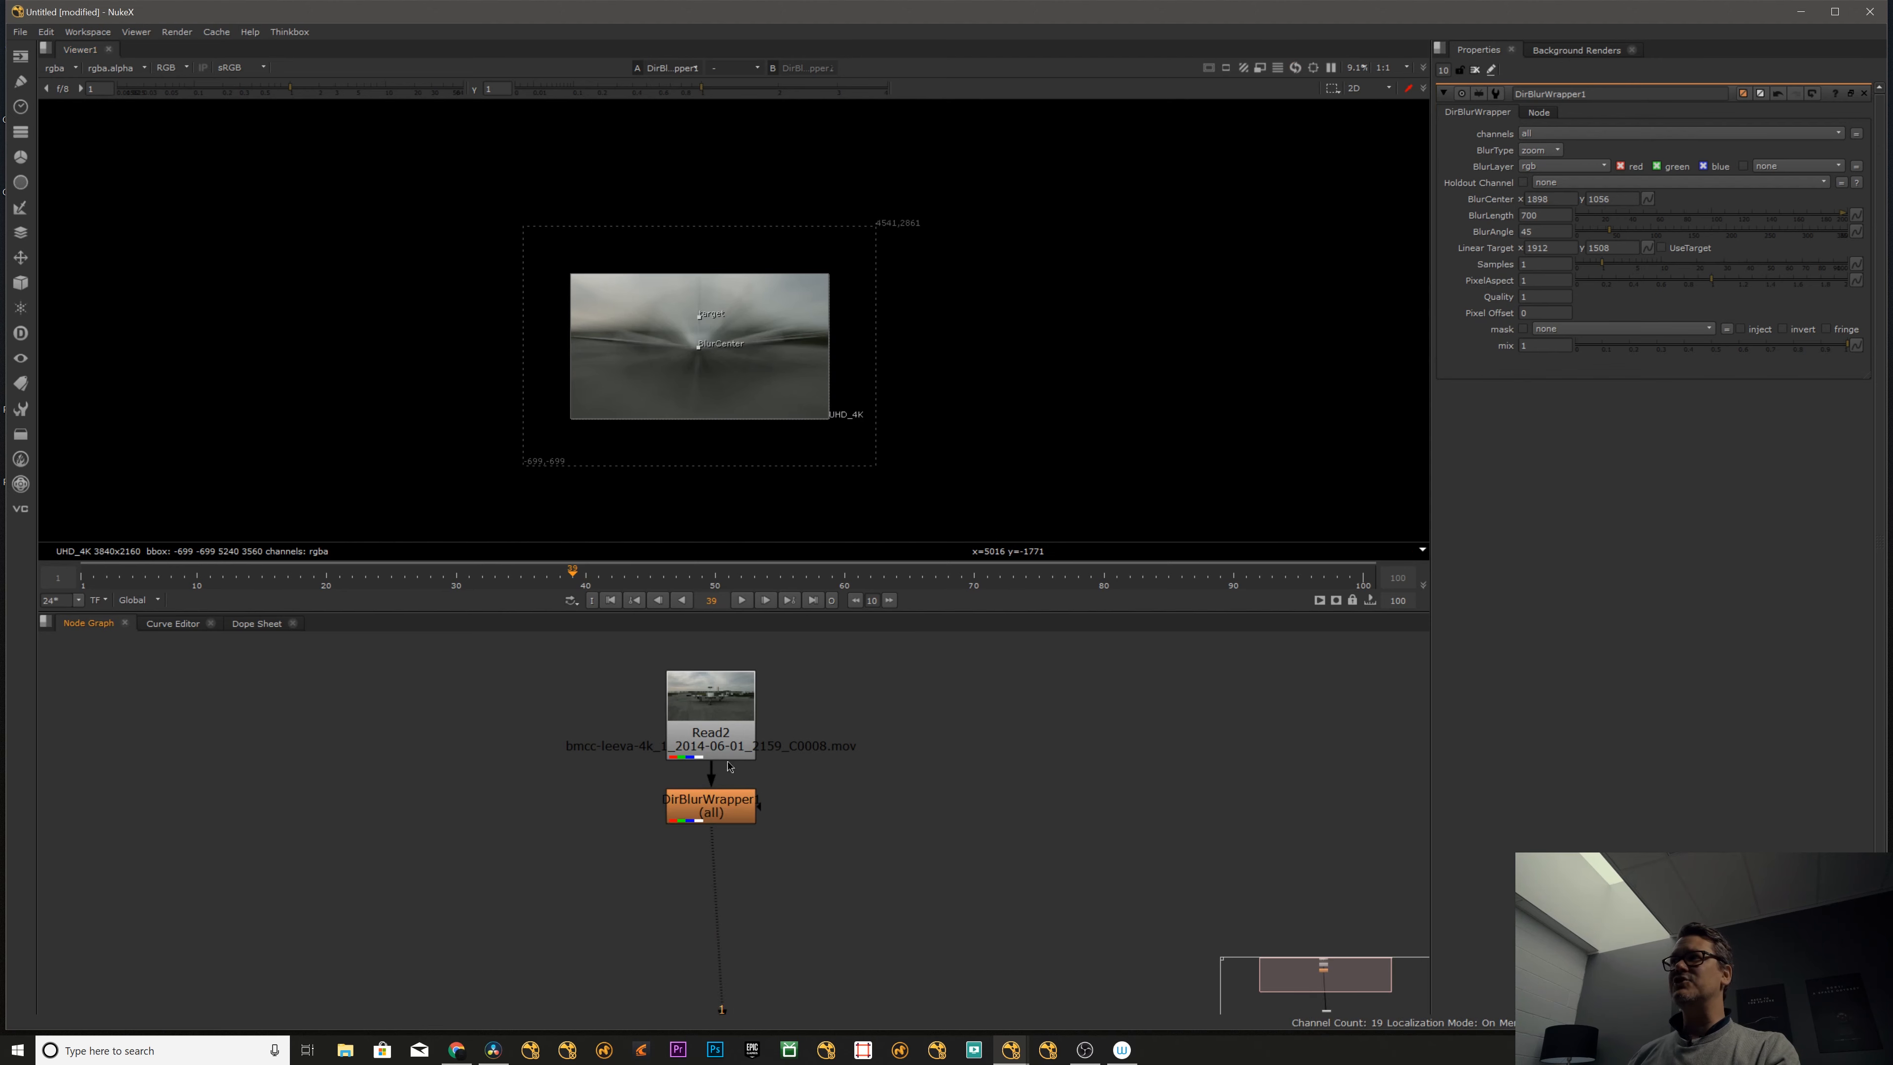
{"action": "left_click", "coordinate": [1539, 113]}
{"action": "left_click", "coordinate": [1463, 112]}
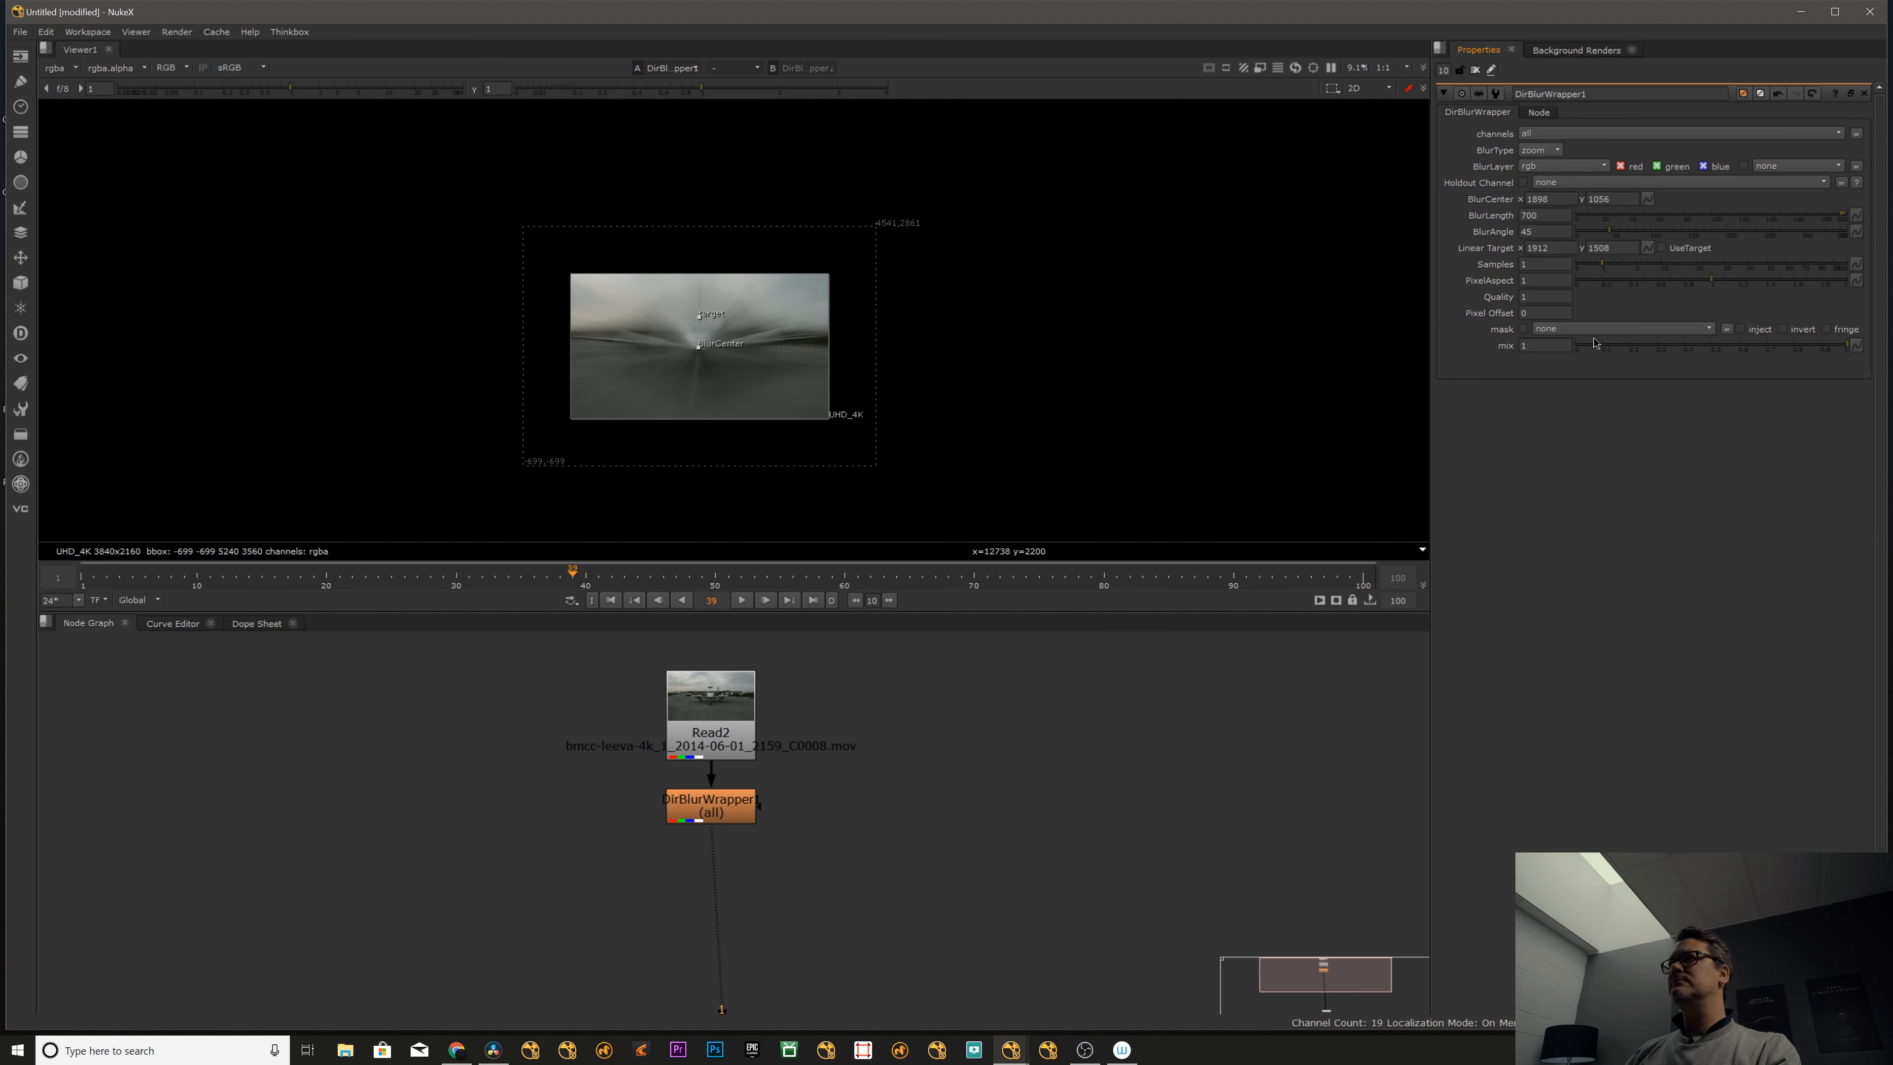
- Add a Crop node after the directional blur node
{"action": "left_click", "coordinate": [717, 814]}
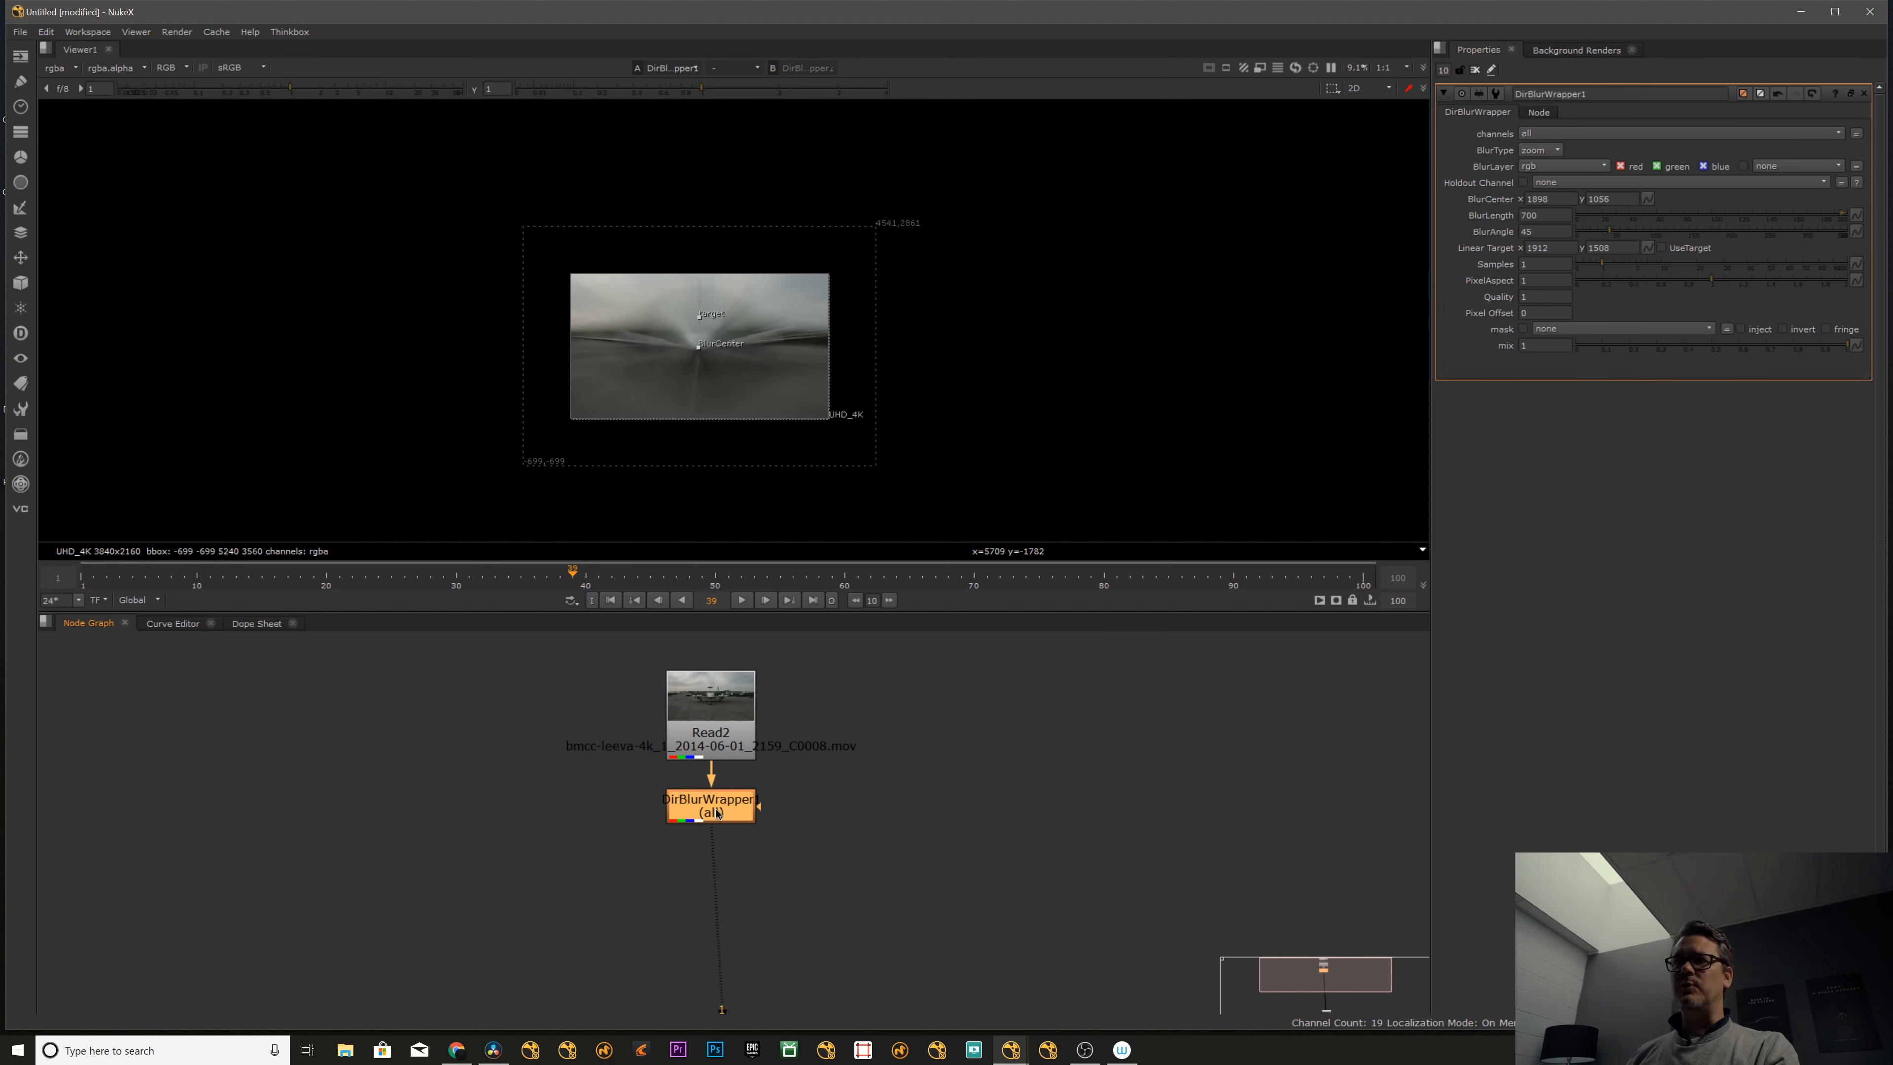
{"action": "key", "text": "Tab"}
{"action": "type", "text": "crop"}
{"action": "key", "text": "Return"}
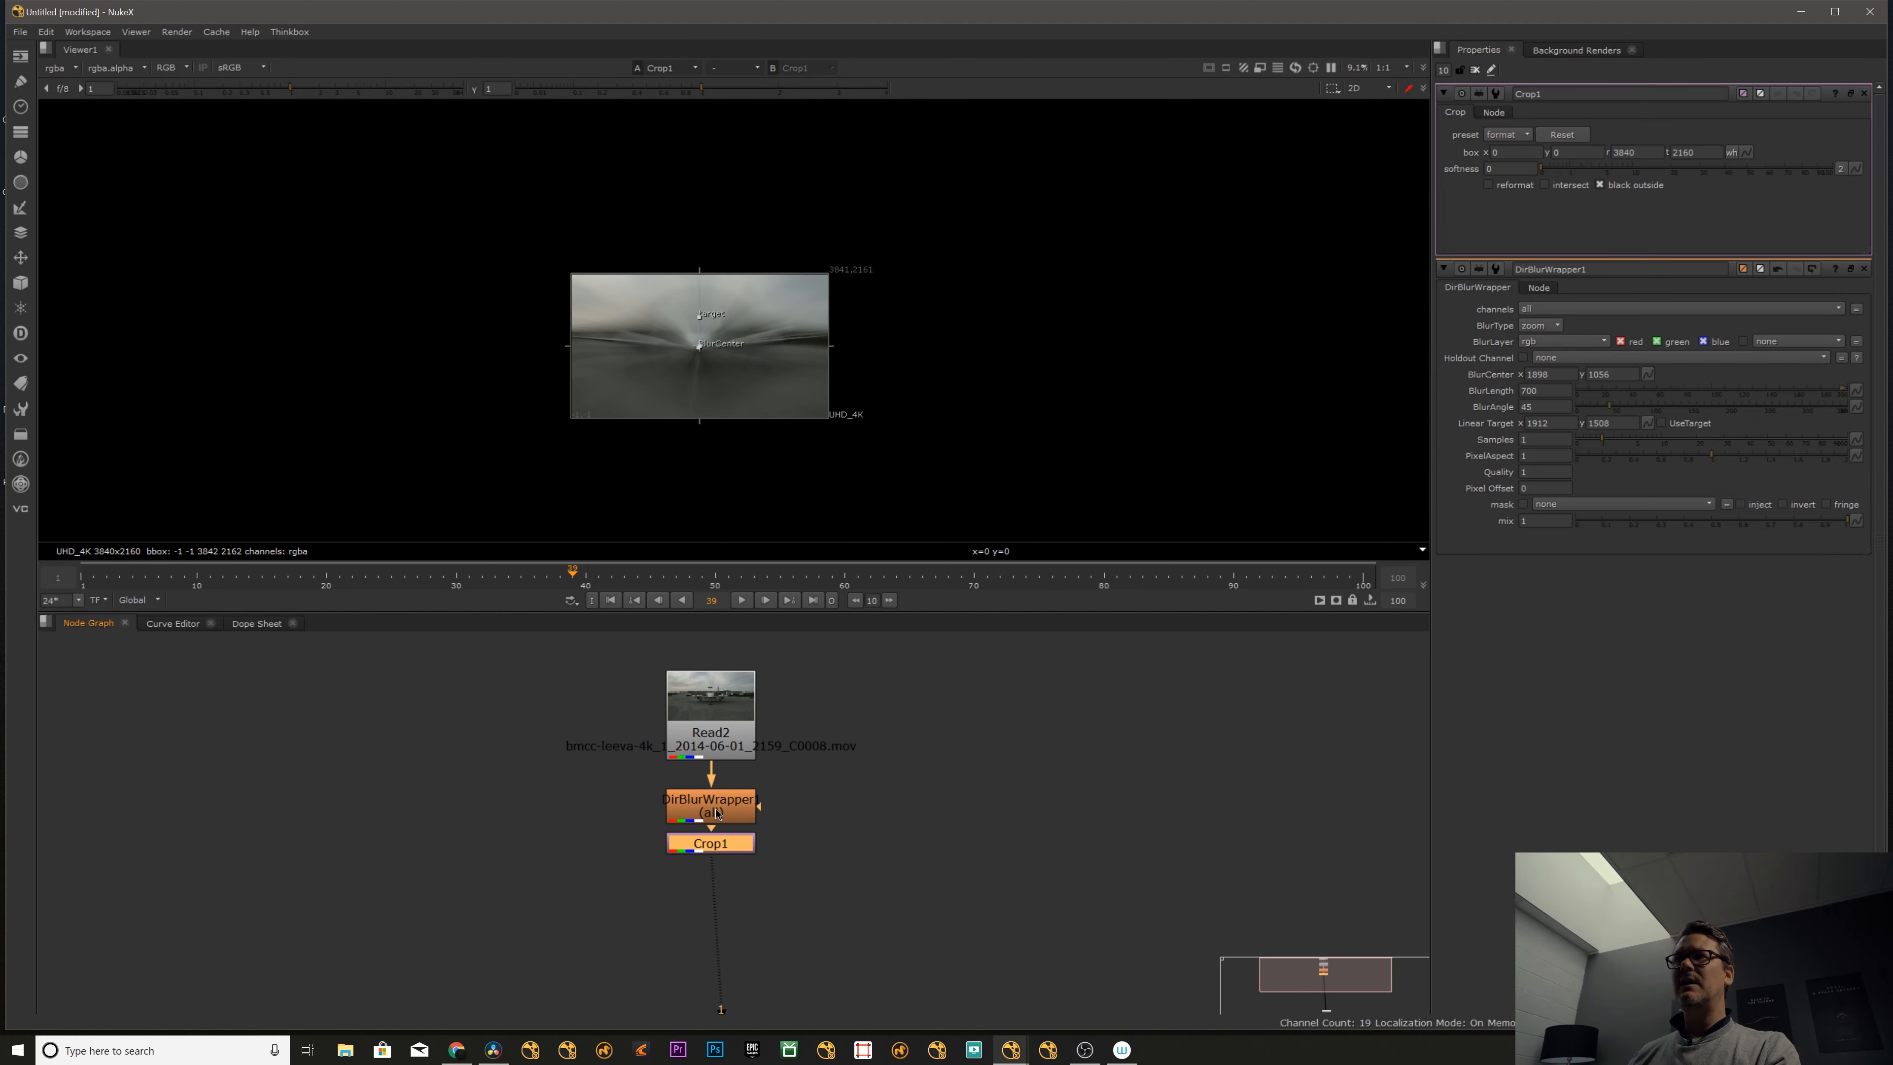
- Compare the bounding box with the Crop node disabled and enabled
{"action": "left_click", "coordinate": [786, 837]}
{"action": "left_click", "coordinate": [721, 842]}
{"action": "key", "text": "d"}
{"action": "key", "text": "d"}
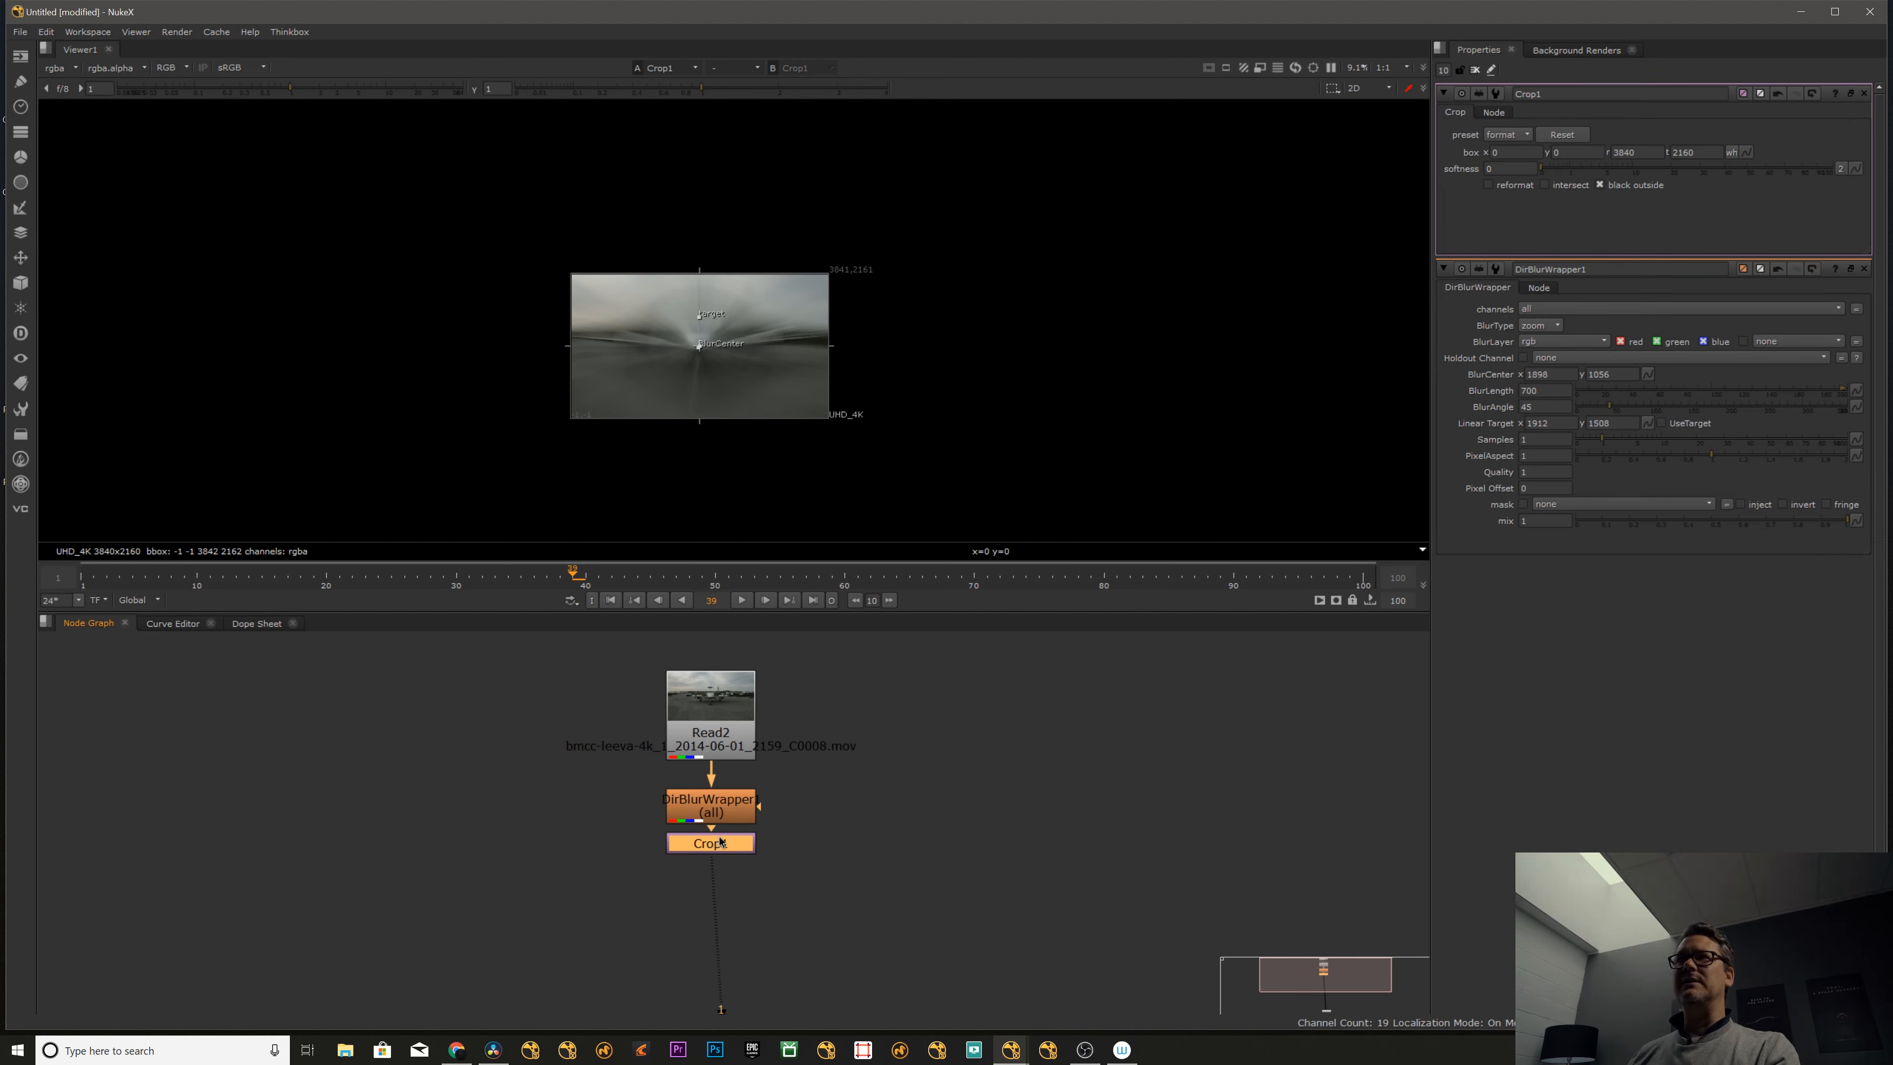
- Toggle the Crop node to recheck its effect on the bounding box, and close all open node settings
{"action": "key", "text": "d"}
{"action": "key", "text": "d"}
{"action": "key", "text": "d"}
{"action": "key", "text": "d"}
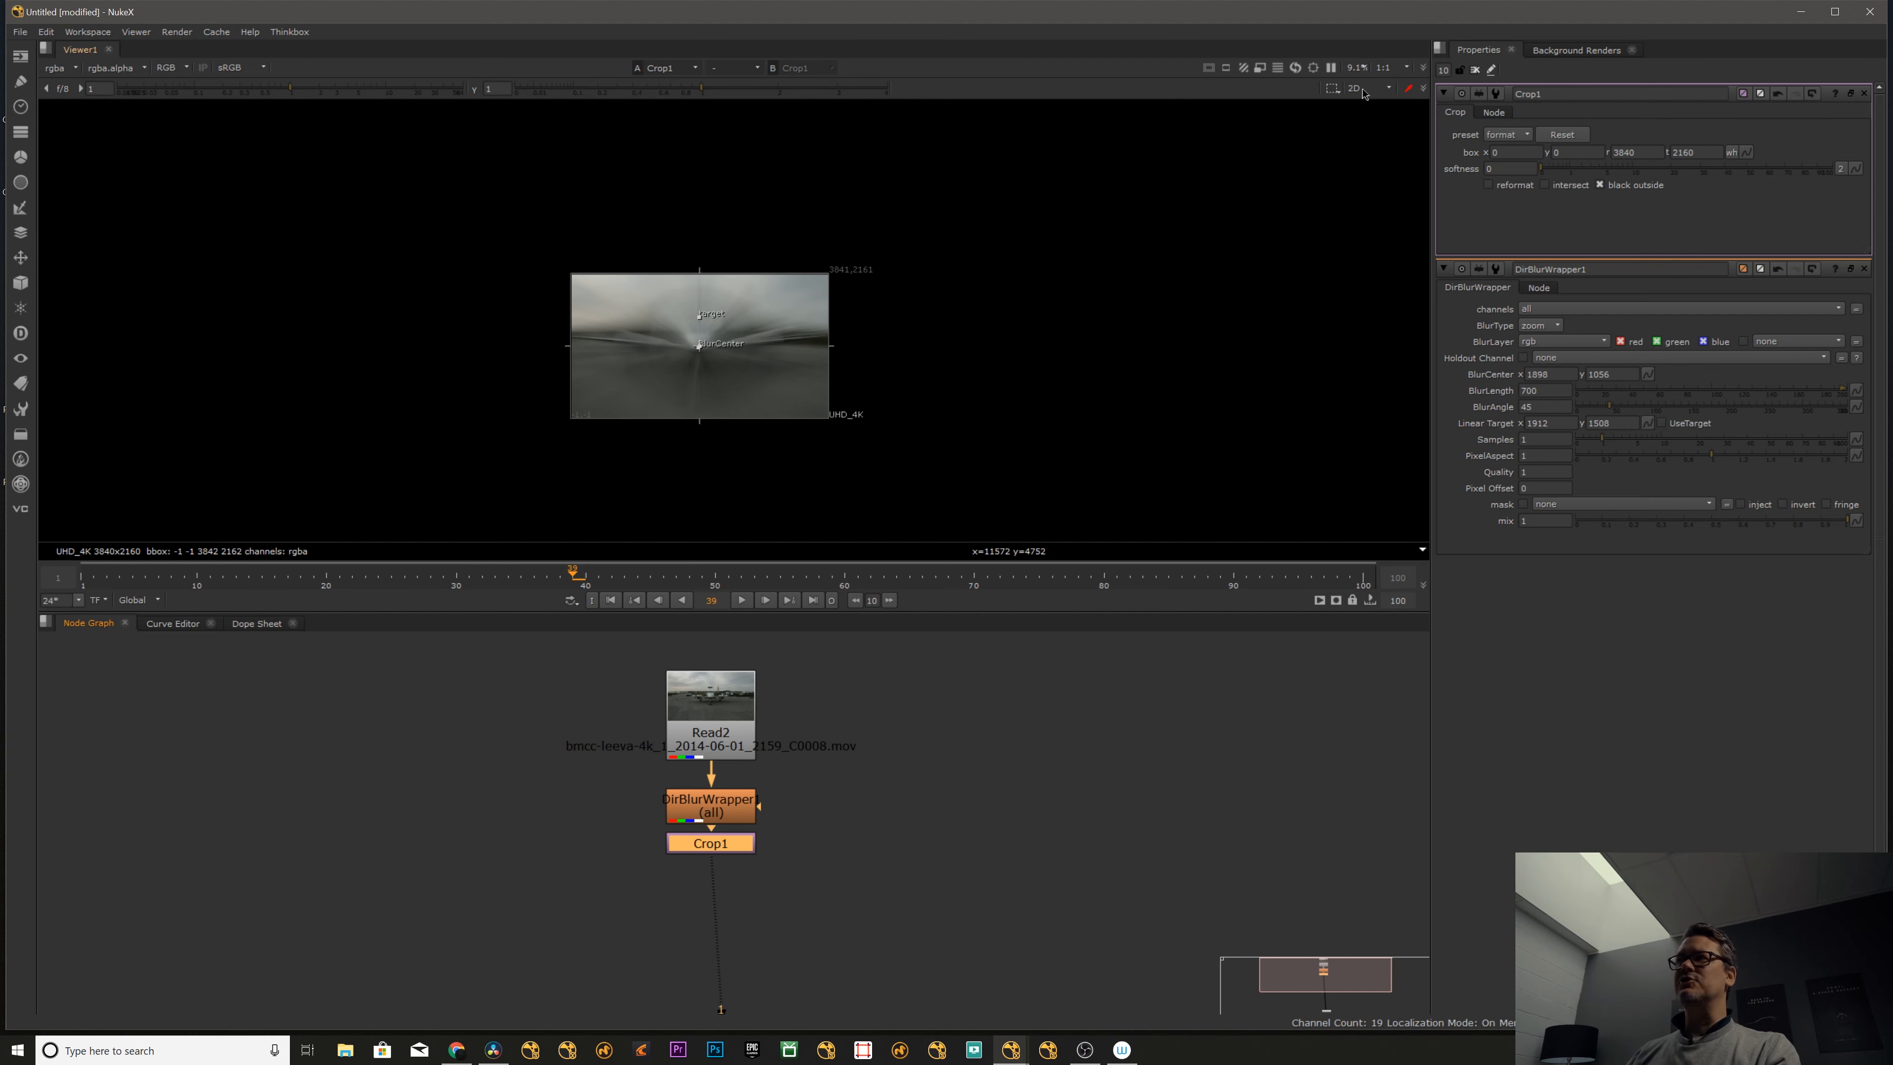
{"action": "left_click", "coordinate": [1474, 72]}
{"action": "scroll", "coordinate": [693, 307], "scroll_direction": "up", "scroll_amount": 4}
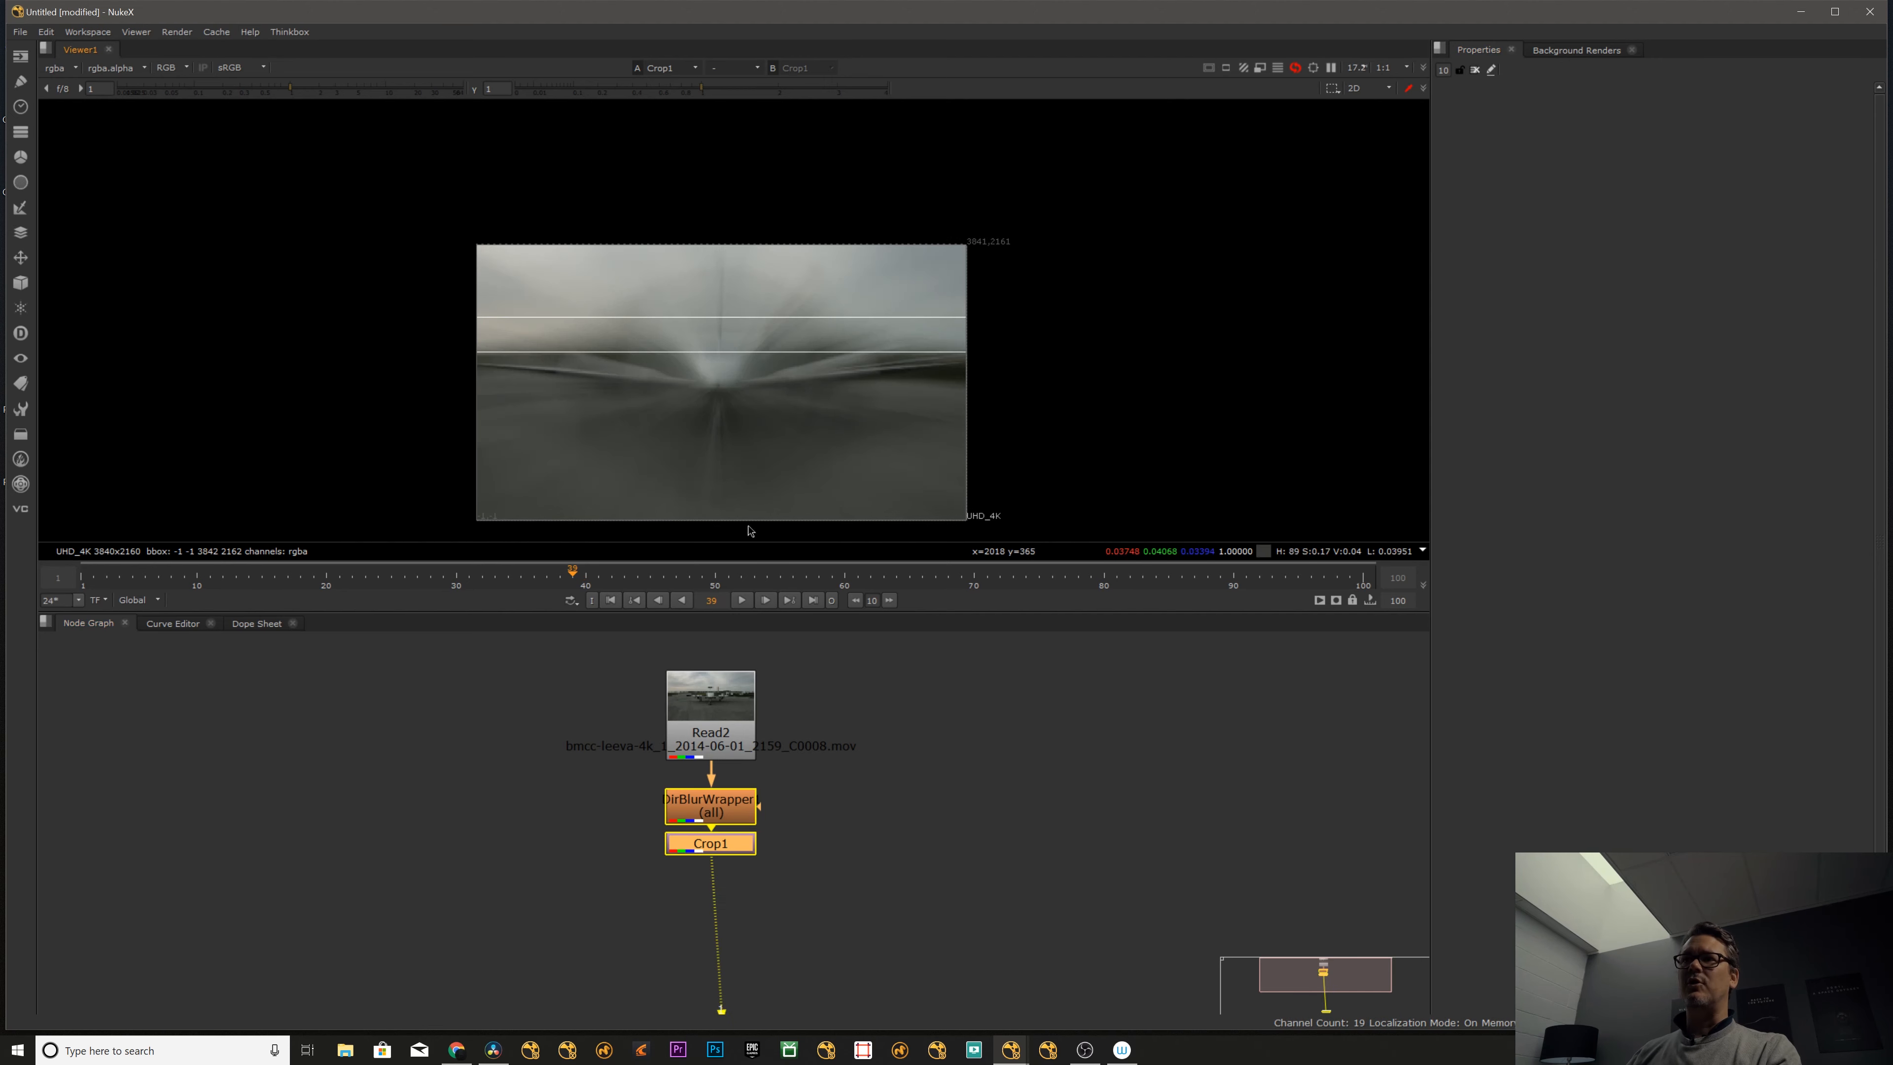
- Replace the Crop node after the directional blur with a Reformat node
{"action": "left_click", "coordinate": [734, 847]}
{"action": "key", "text": "Delete"}
{"action": "key", "text": "Tab"}
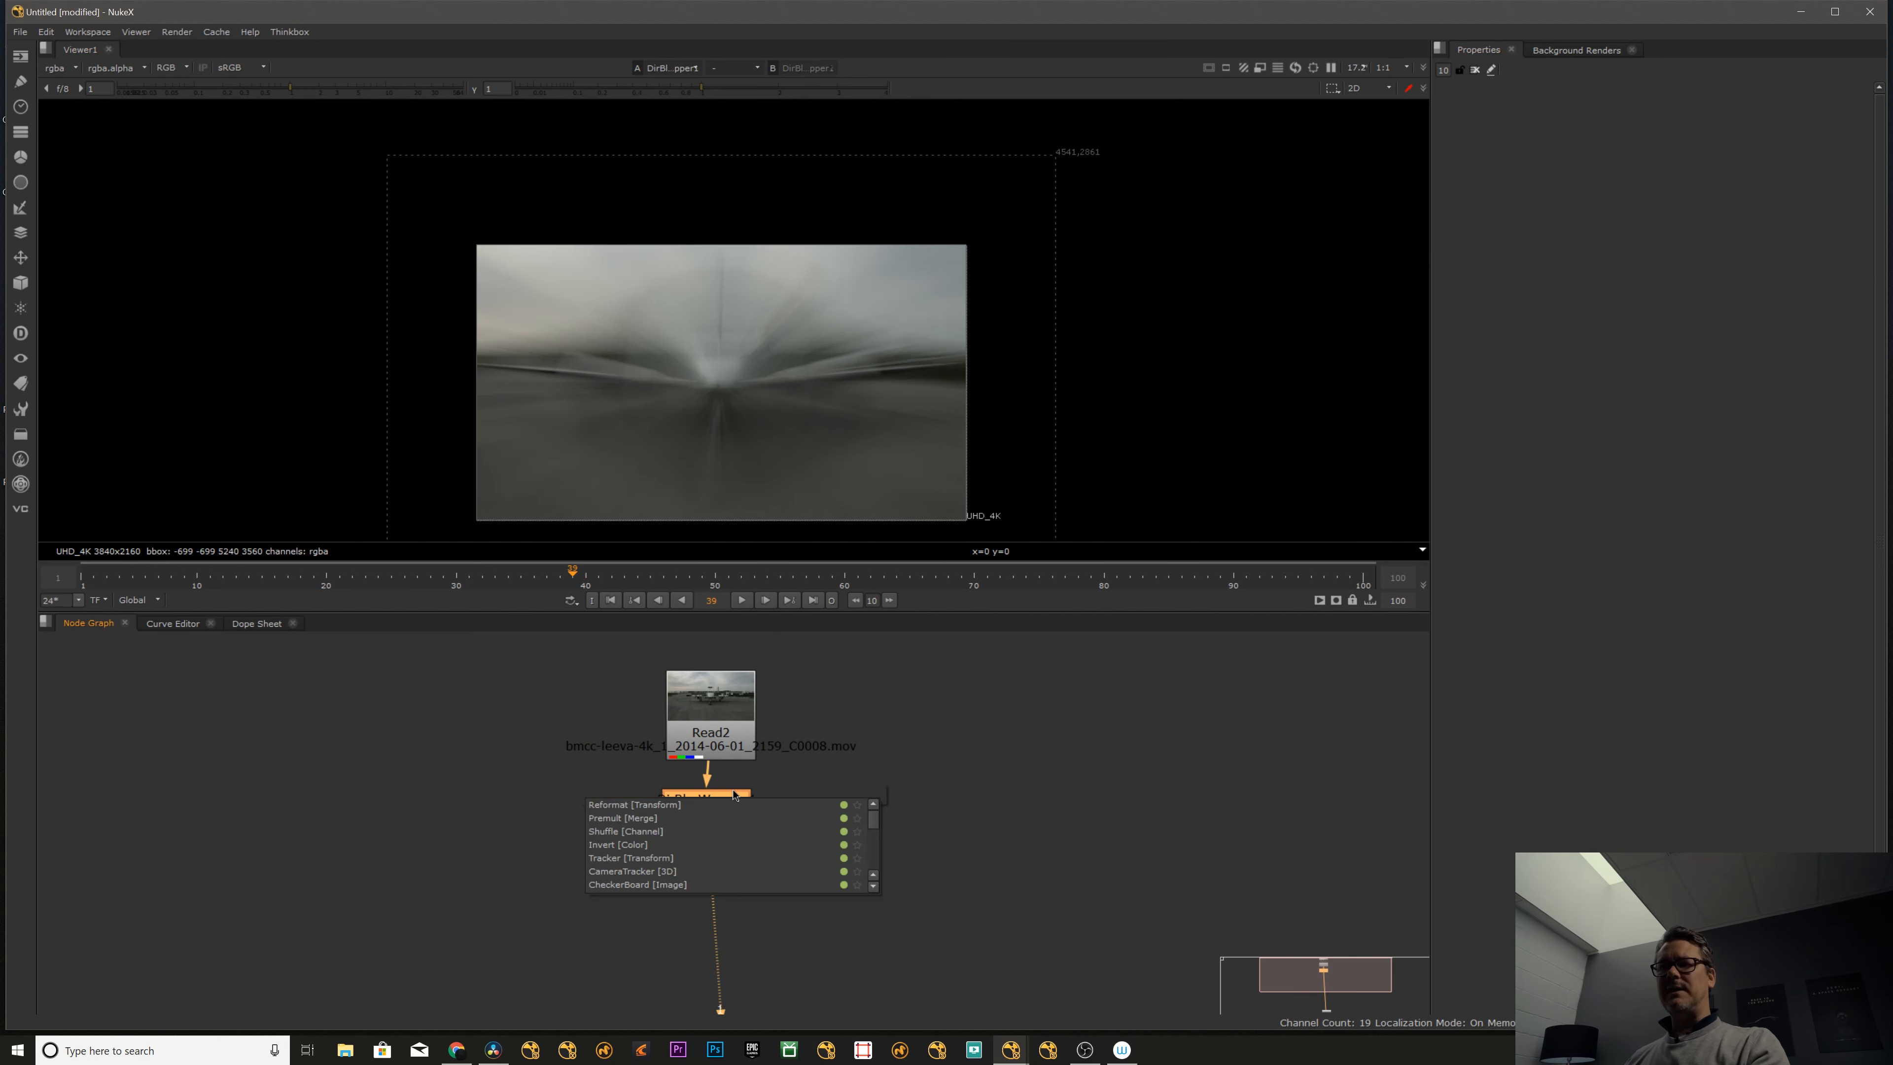
{"action": "type", "text": "ref"}
{"action": "left_click", "coordinate": [671, 805]}
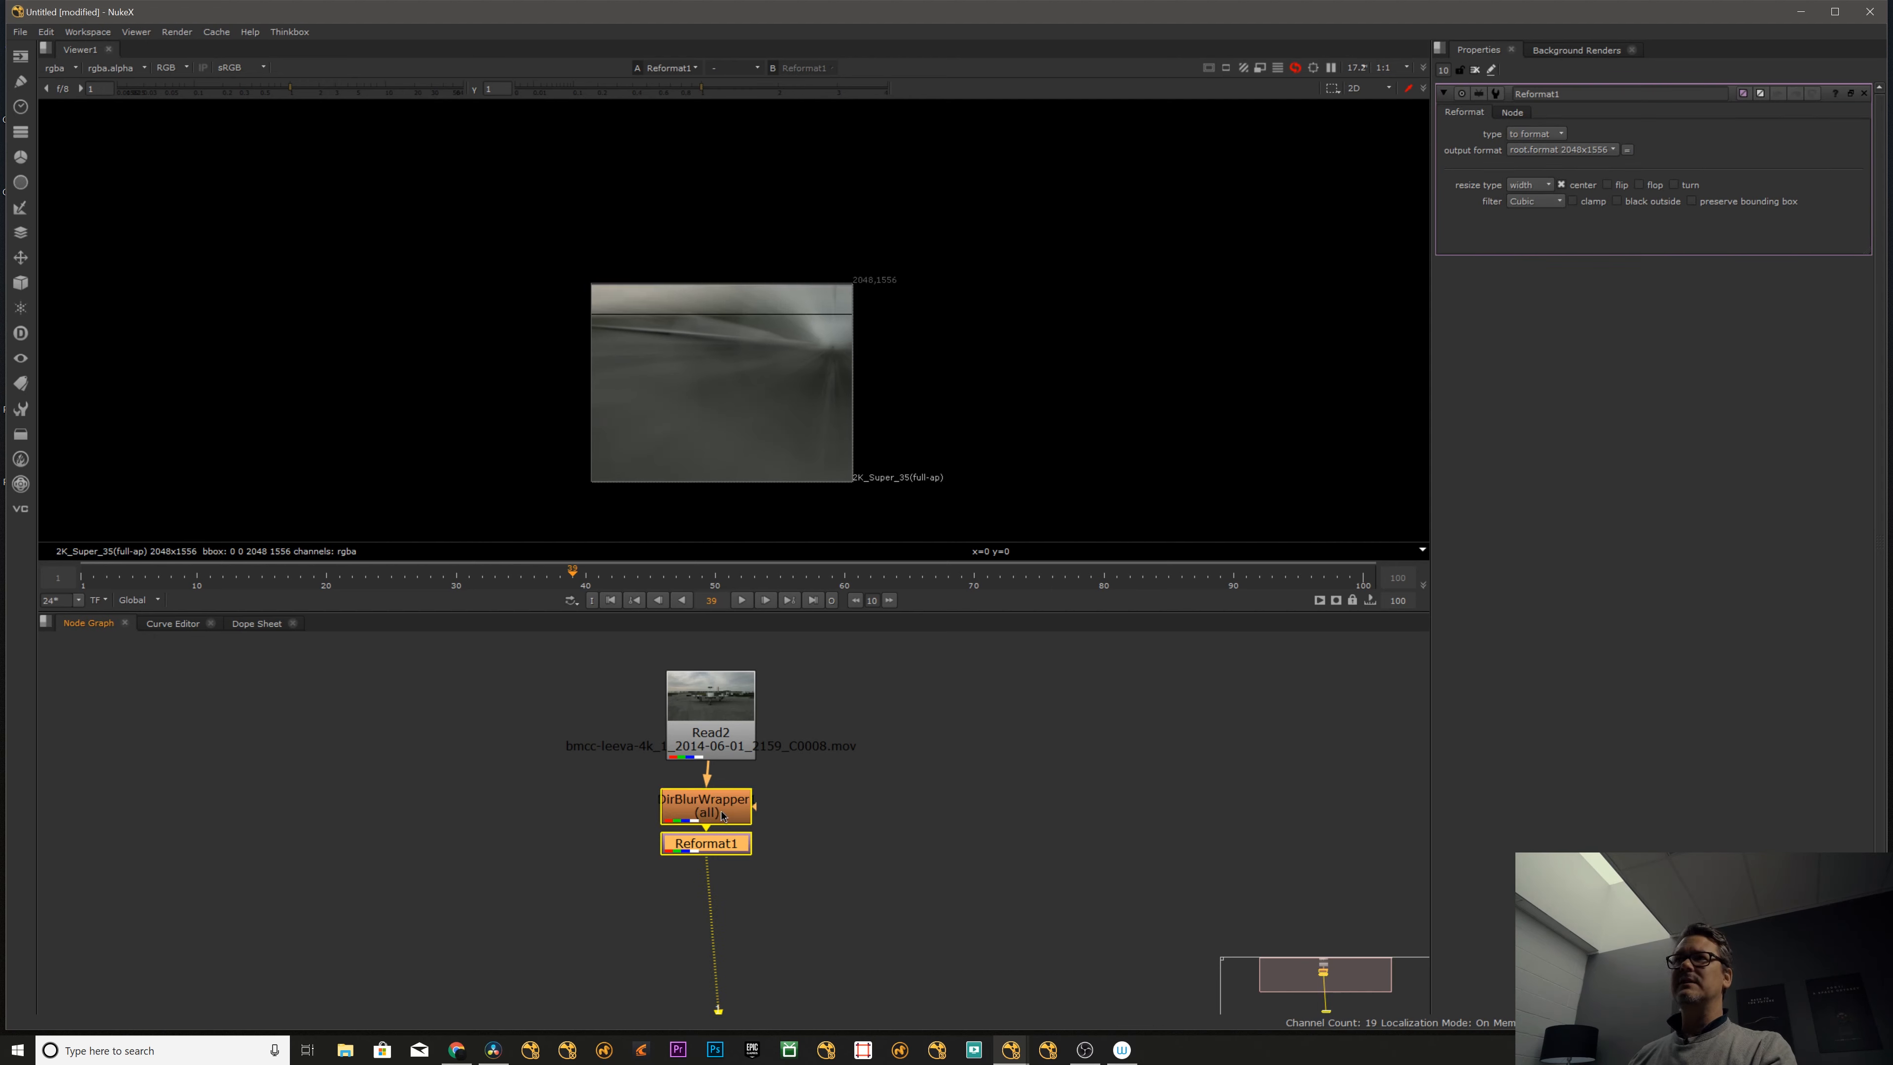
- Set the project's full size format to UHD_4K 3840x2160
{"action": "key", "text": "s"}
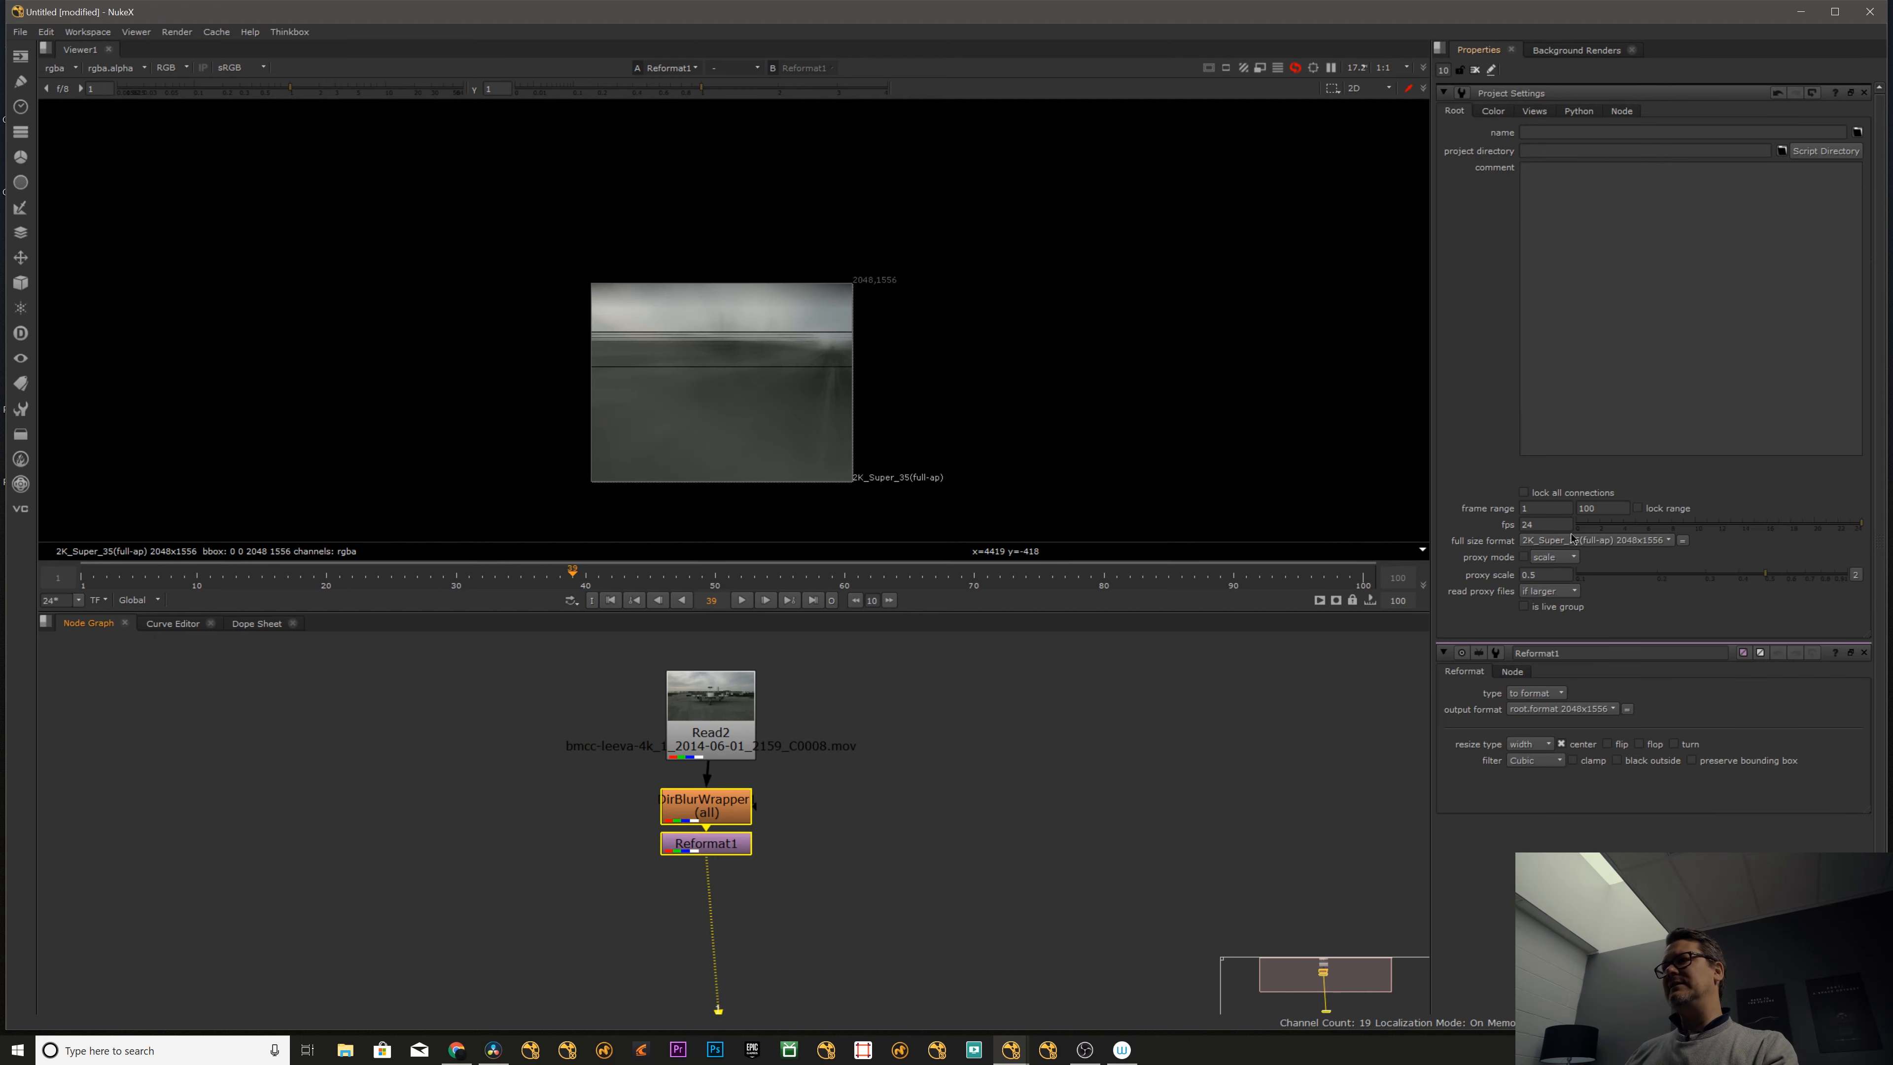
{"action": "left_click", "coordinate": [1572, 544]}
{"action": "left_click", "coordinate": [1561, 666]}
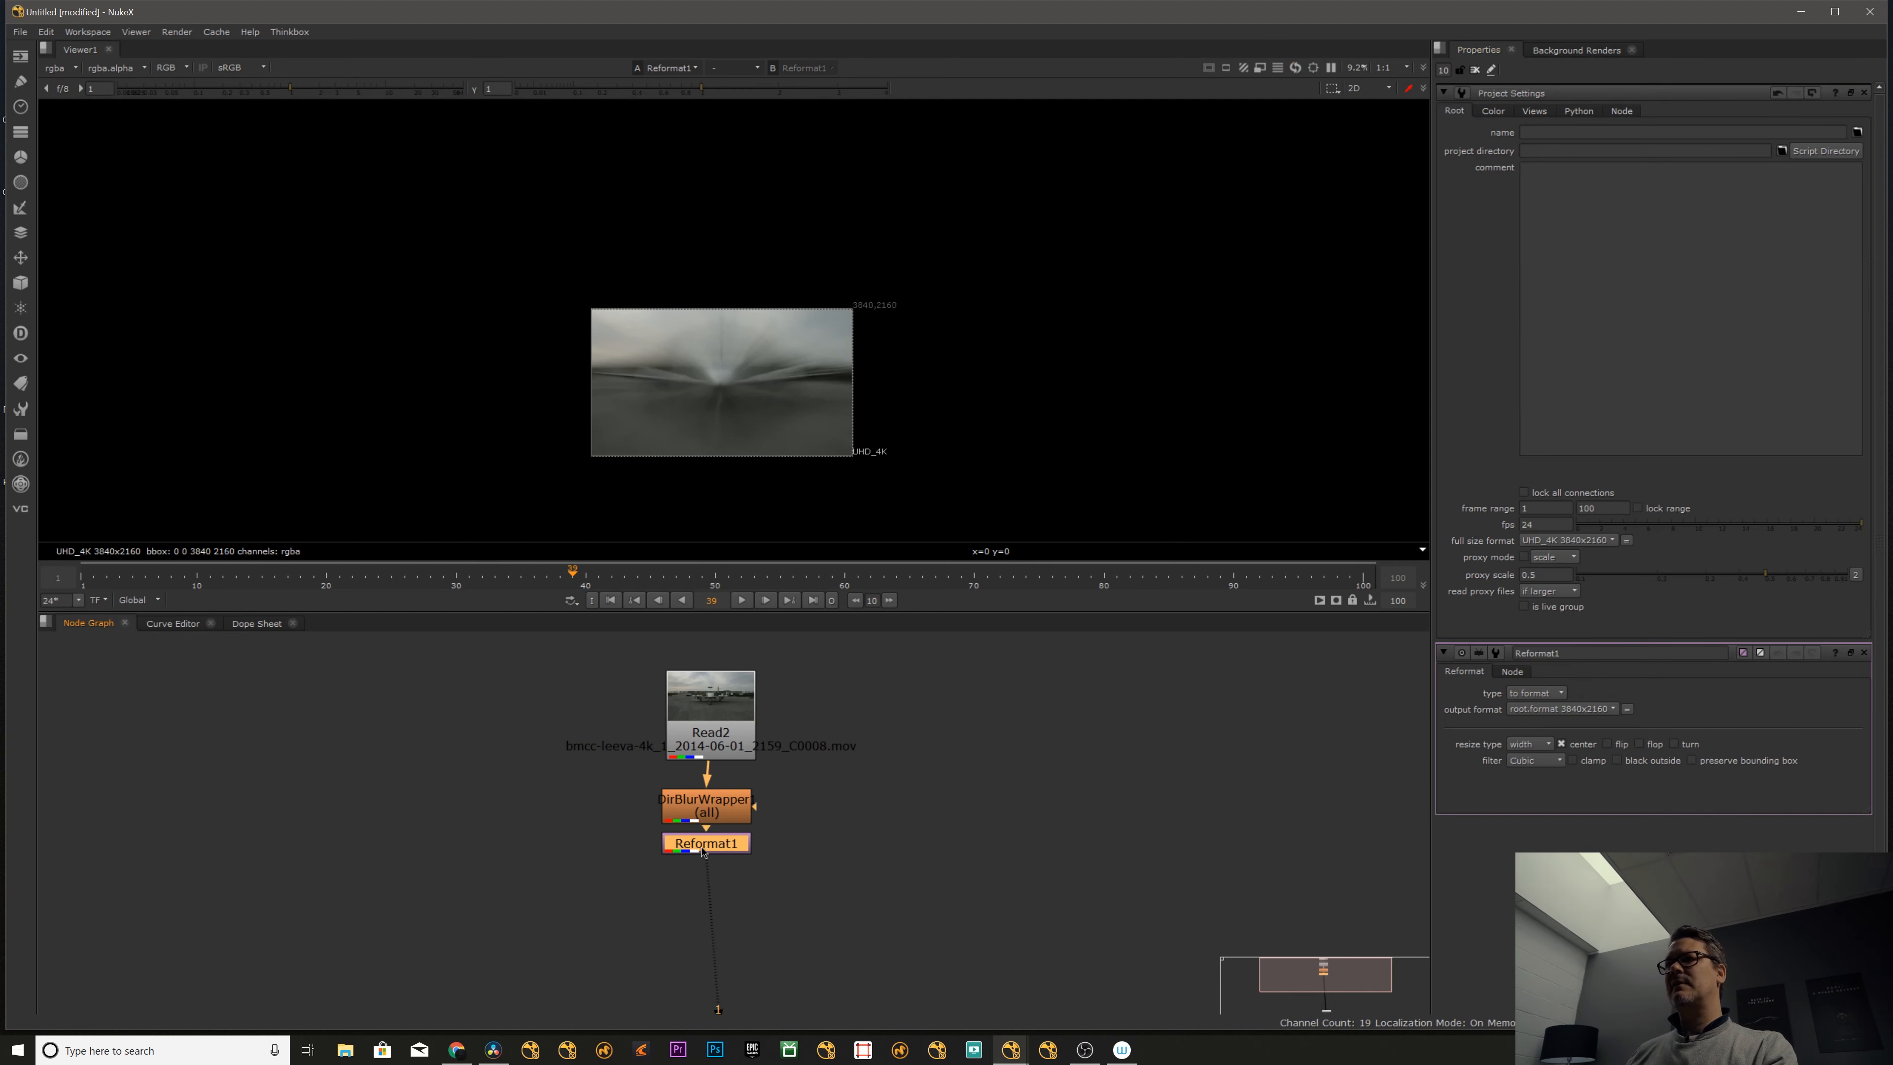
- Compare the bounding box with the Reformat node disabled and enabled, and close the open settings
{"action": "left_click", "coordinate": [717, 840]}
{"action": "key", "text": "d"}
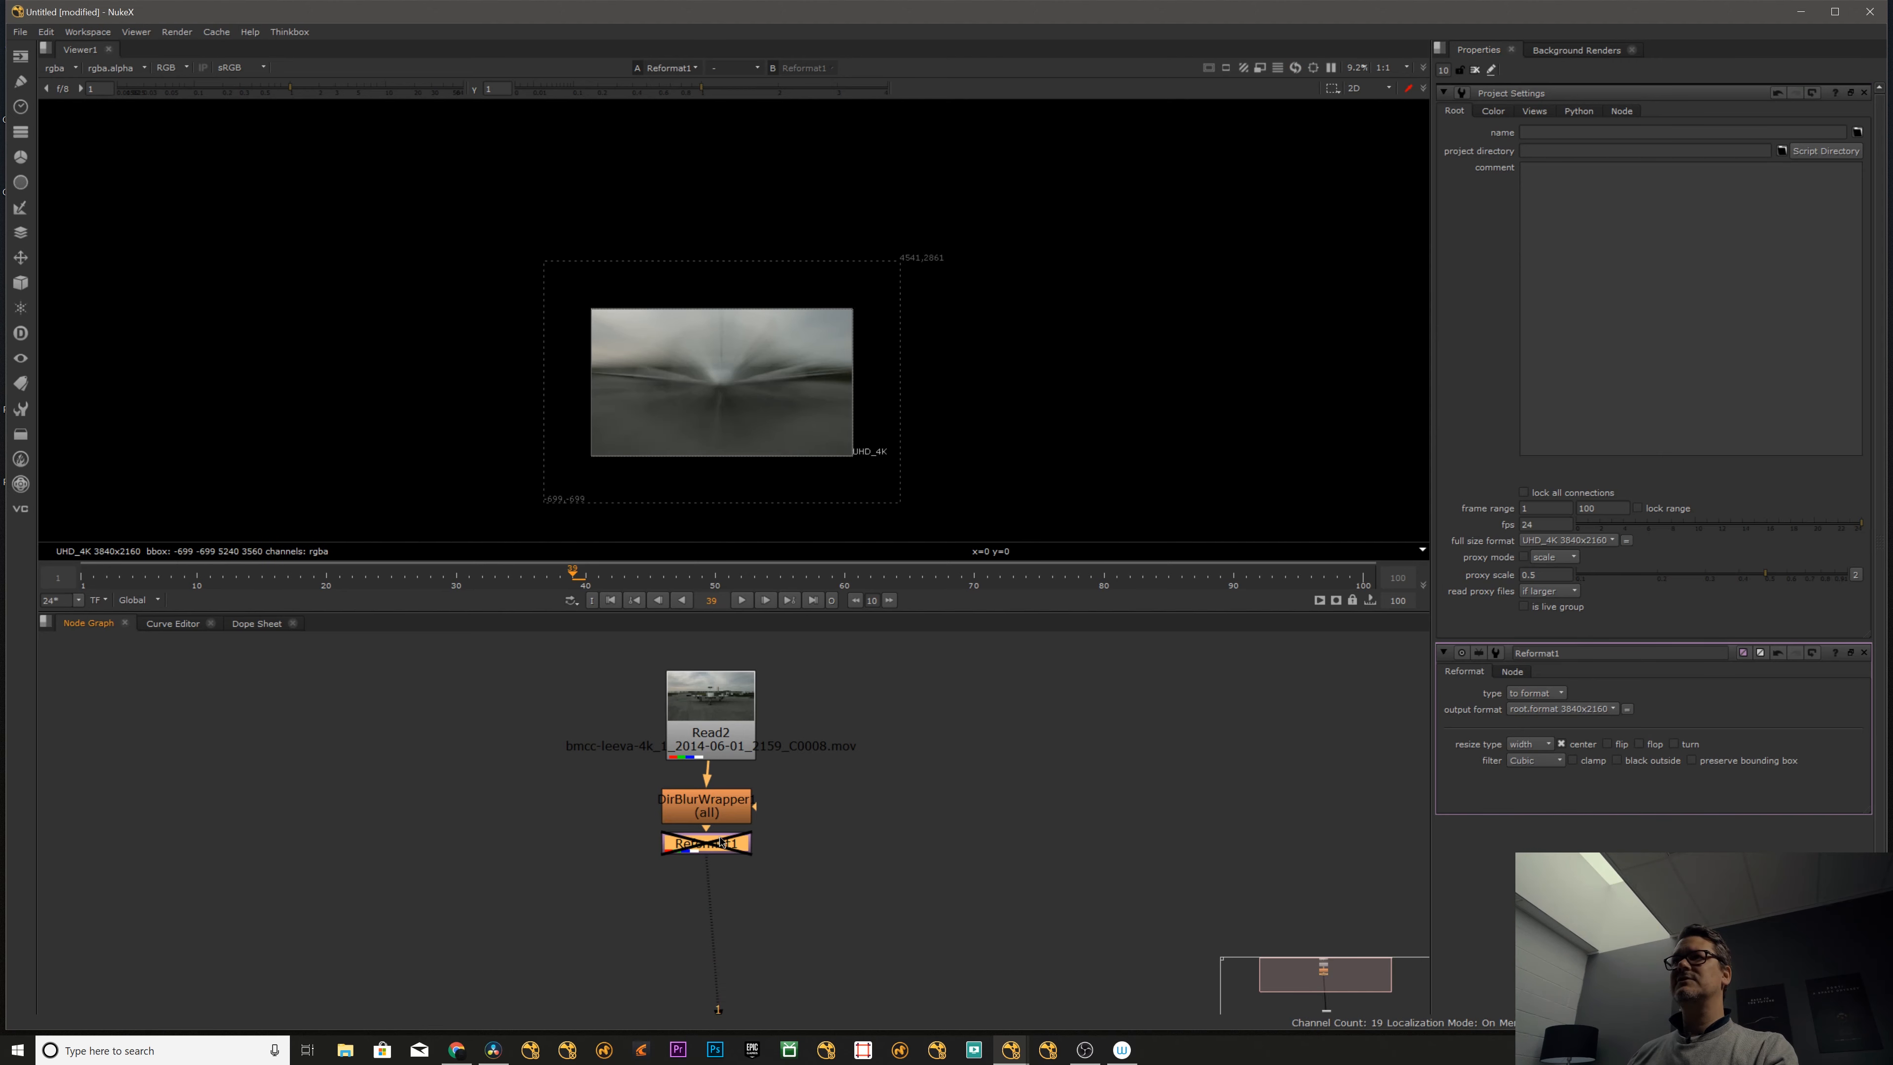
{"action": "key", "text": "d"}
{"action": "left_click", "coordinate": [698, 862]}
{"action": "key", "text": "1"}
{"action": "left_click", "coordinate": [699, 845]}
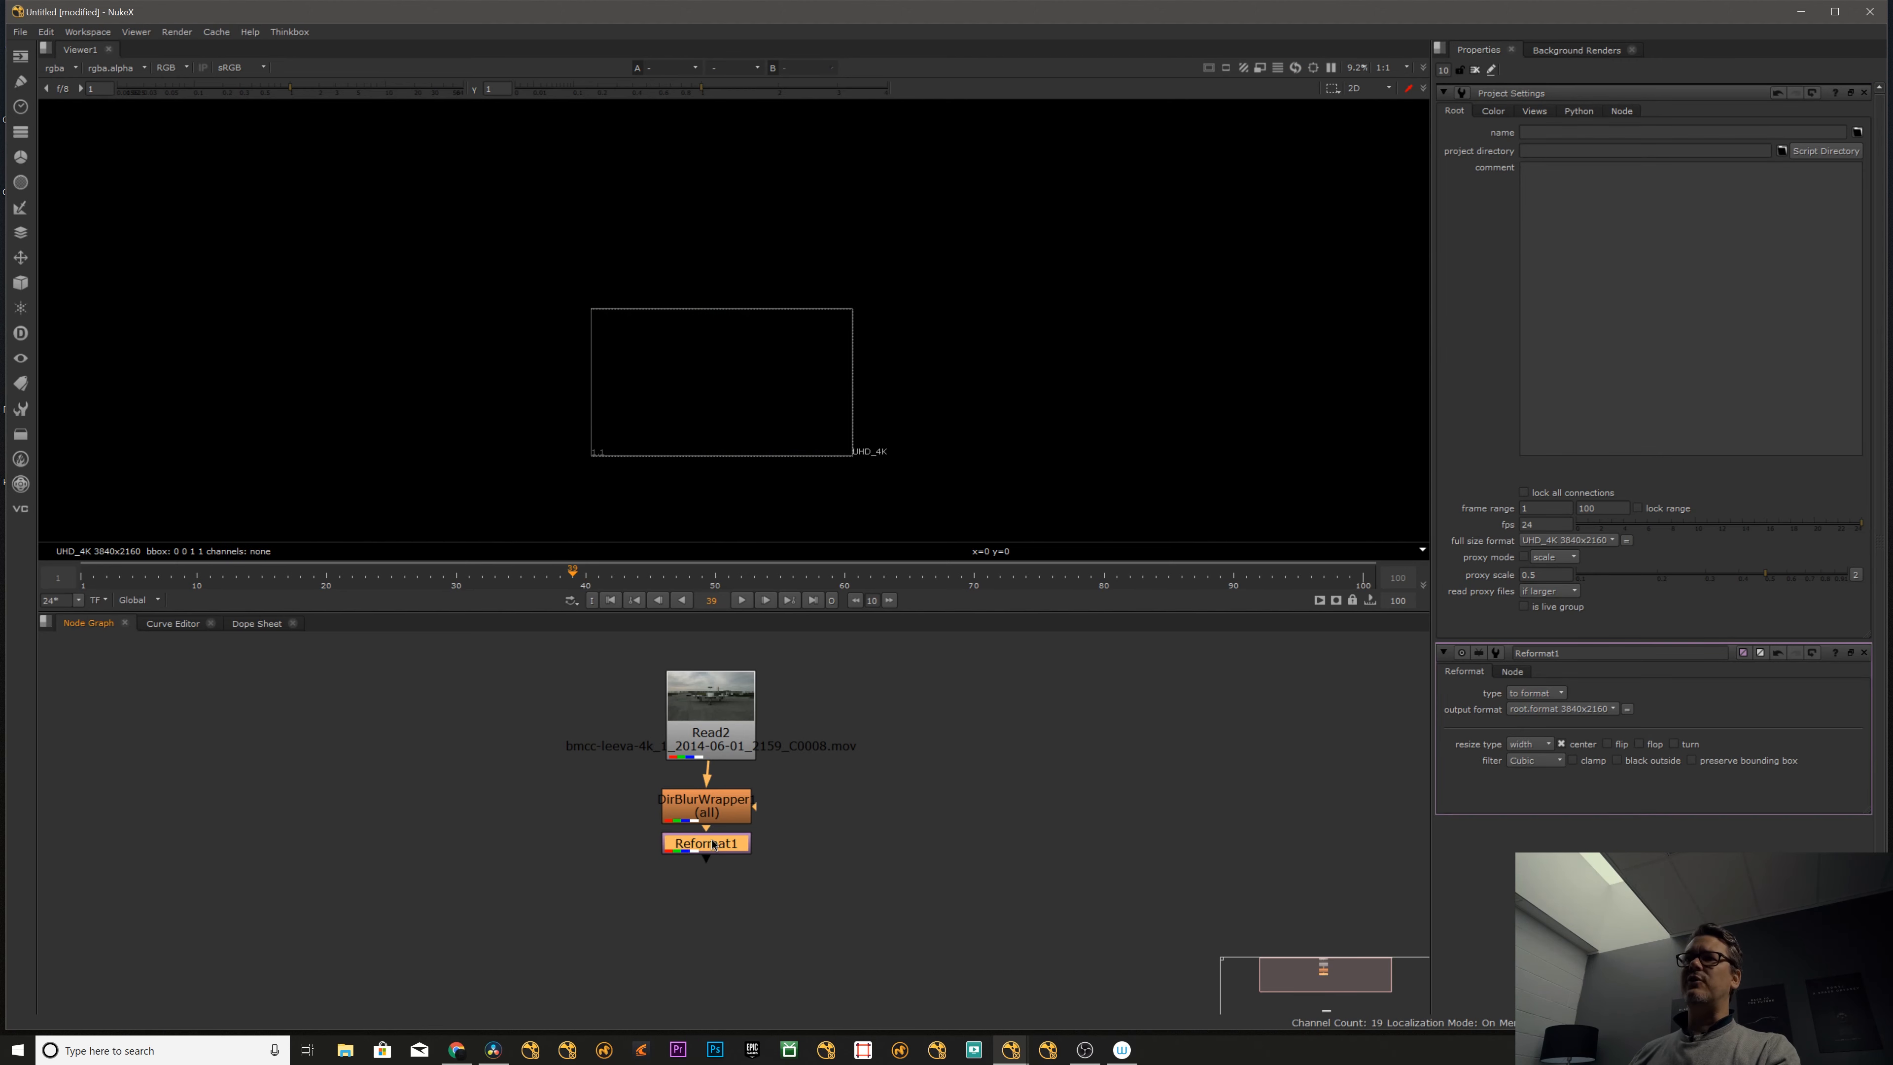
{"action": "key", "text": "1"}
{"action": "left_click", "coordinate": [702, 868]}
{"action": "left_click", "coordinate": [1475, 70]}
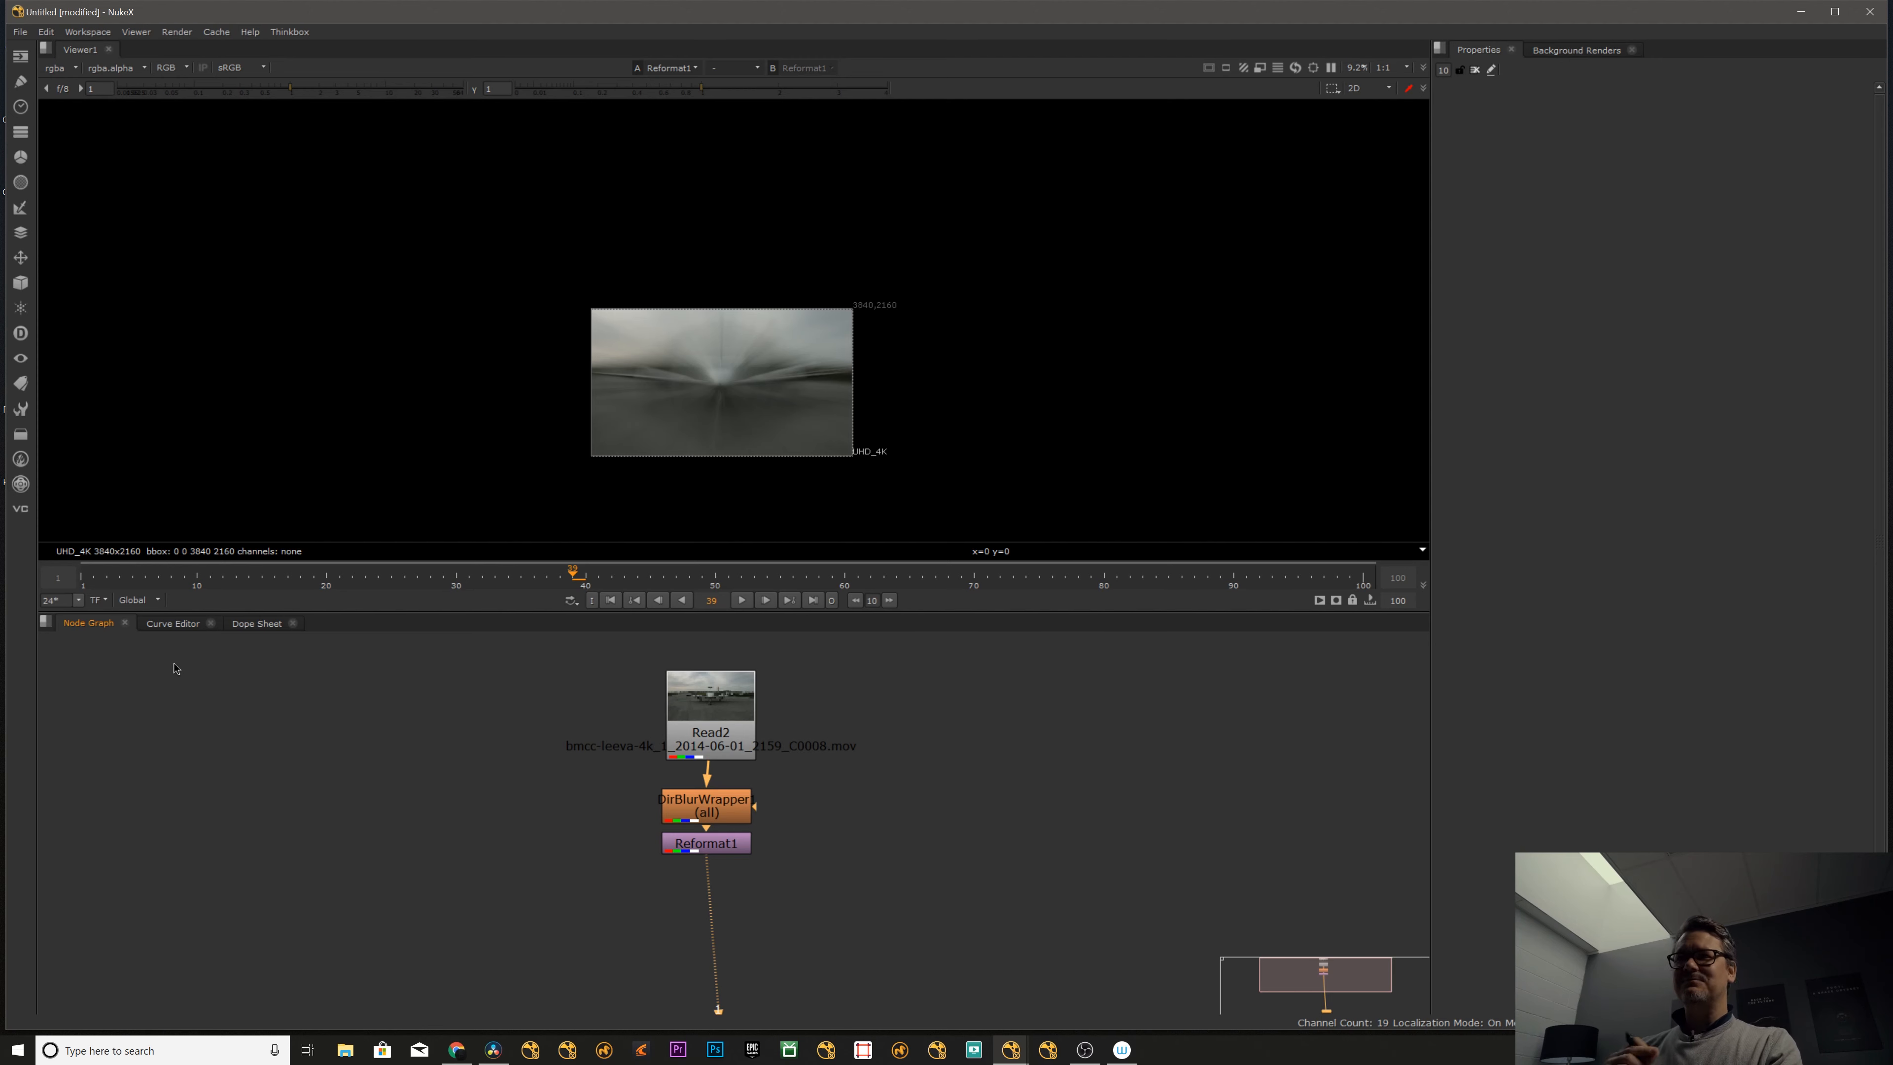
- Rearrange the blur and Reformat nodes into an aligned vertical chain below the footage node
{"action": "left_click_drag", "start_coordinate": [734, 848], "coordinate": [734, 859]}
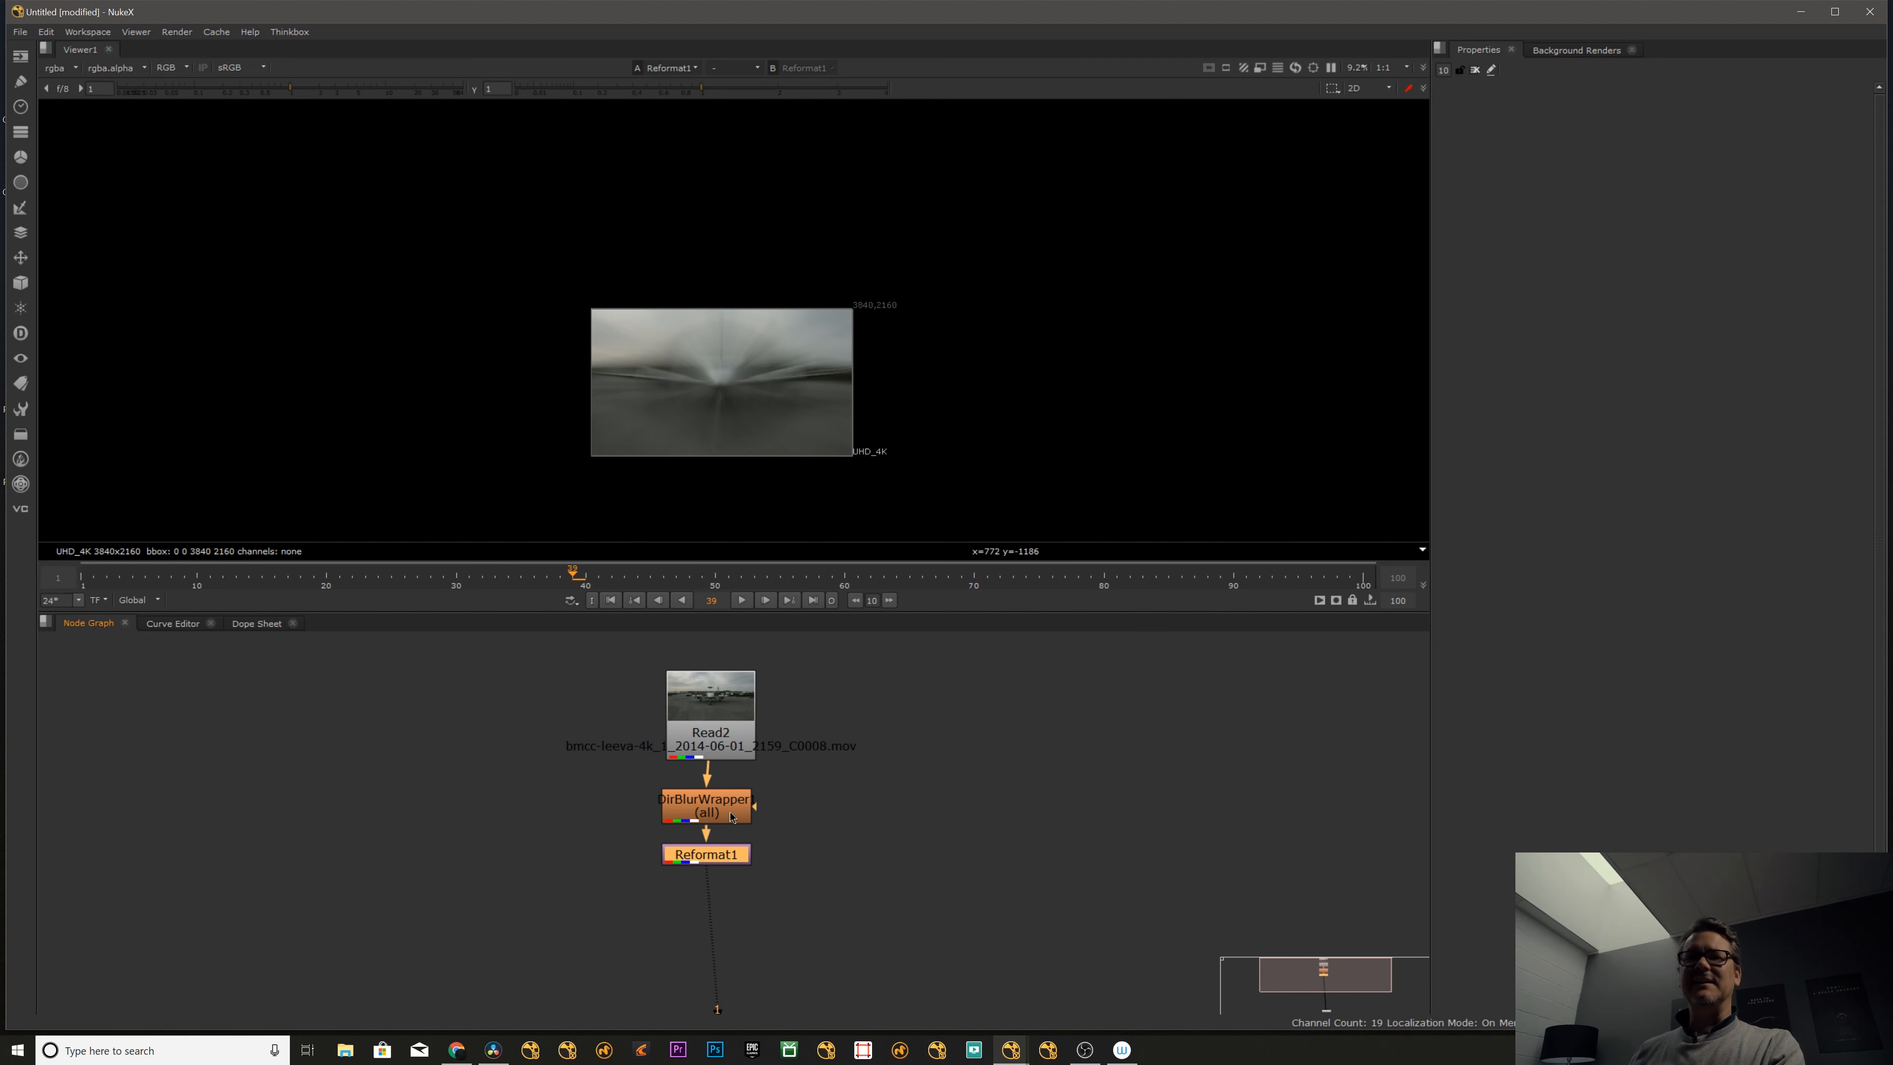
{"action": "left_click", "coordinate": [728, 835]}
{"action": "left_click_drag", "start_coordinate": [727, 851], "coordinate": [727, 815]}
{"action": "left_click_drag", "start_coordinate": [726, 855], "coordinate": [727, 852]}
{"action": "left_click", "coordinate": [786, 701]}
{"action": "middle_click_drag", "start_coordinate": [785, 701], "coordinate": [763, 628]}
{"action": "left_click_drag", "start_coordinate": [705, 740], "coordinate": [704, 745]}
{"action": "left_click_drag", "start_coordinate": [550, 695], "coordinate": [828, 841]}
{"action": "key", "text": "l"}
{"action": "left_click", "coordinate": [816, 832]}
- View the output of the directional blur node, followed by the output of the Reformat node
{"action": "left_click", "coordinate": [700, 748]}
{"action": "key", "text": "1"}
{"action": "left_click", "coordinate": [693, 786]}
{"action": "key", "text": "1"}
{"action": "scroll", "coordinate": [729, 395], "scroll_direction": "up", "scroll_amount": 8}
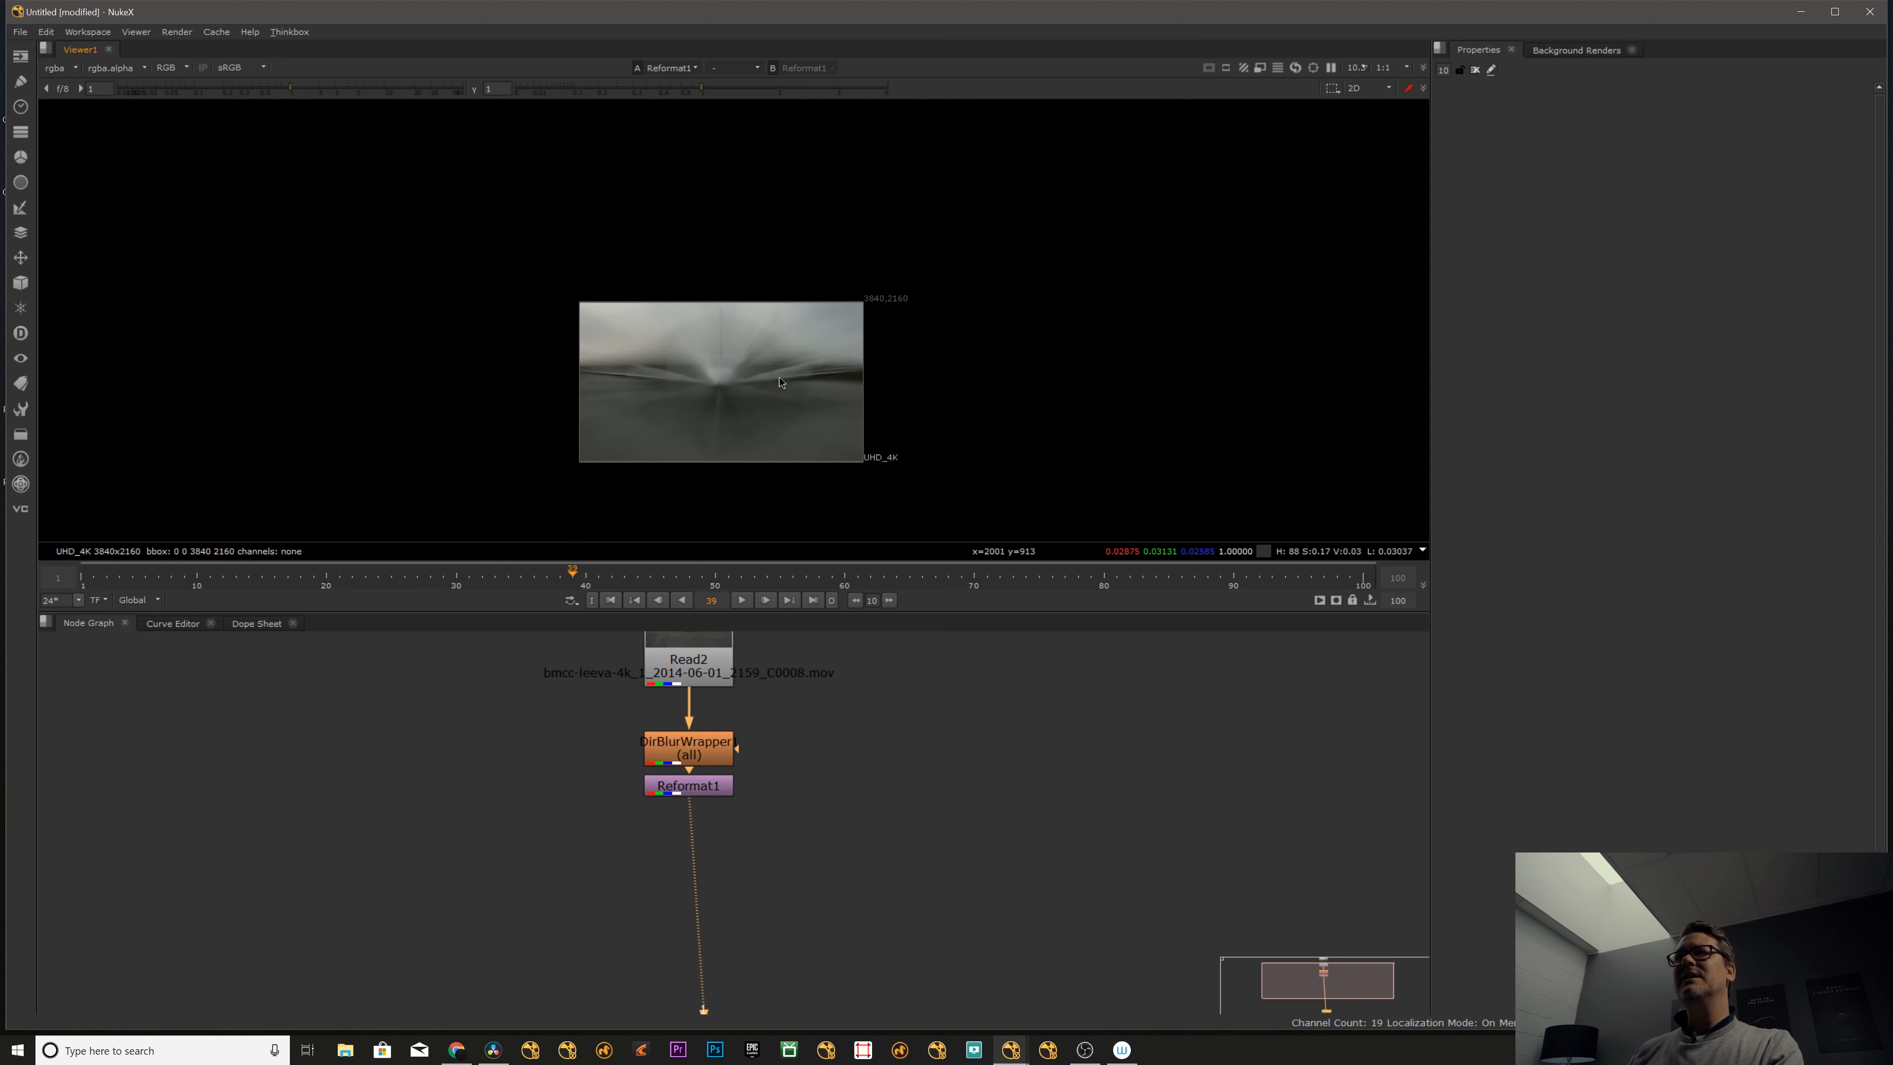
{"action": "scroll", "coordinate": [704, 376], "scroll_direction": "up", "scroll_amount": 2}
- Set the directional blur to the radial type with a blur length of 100, spacing the Reformat node further below it
{"action": "double_click", "coordinate": [684, 752]}
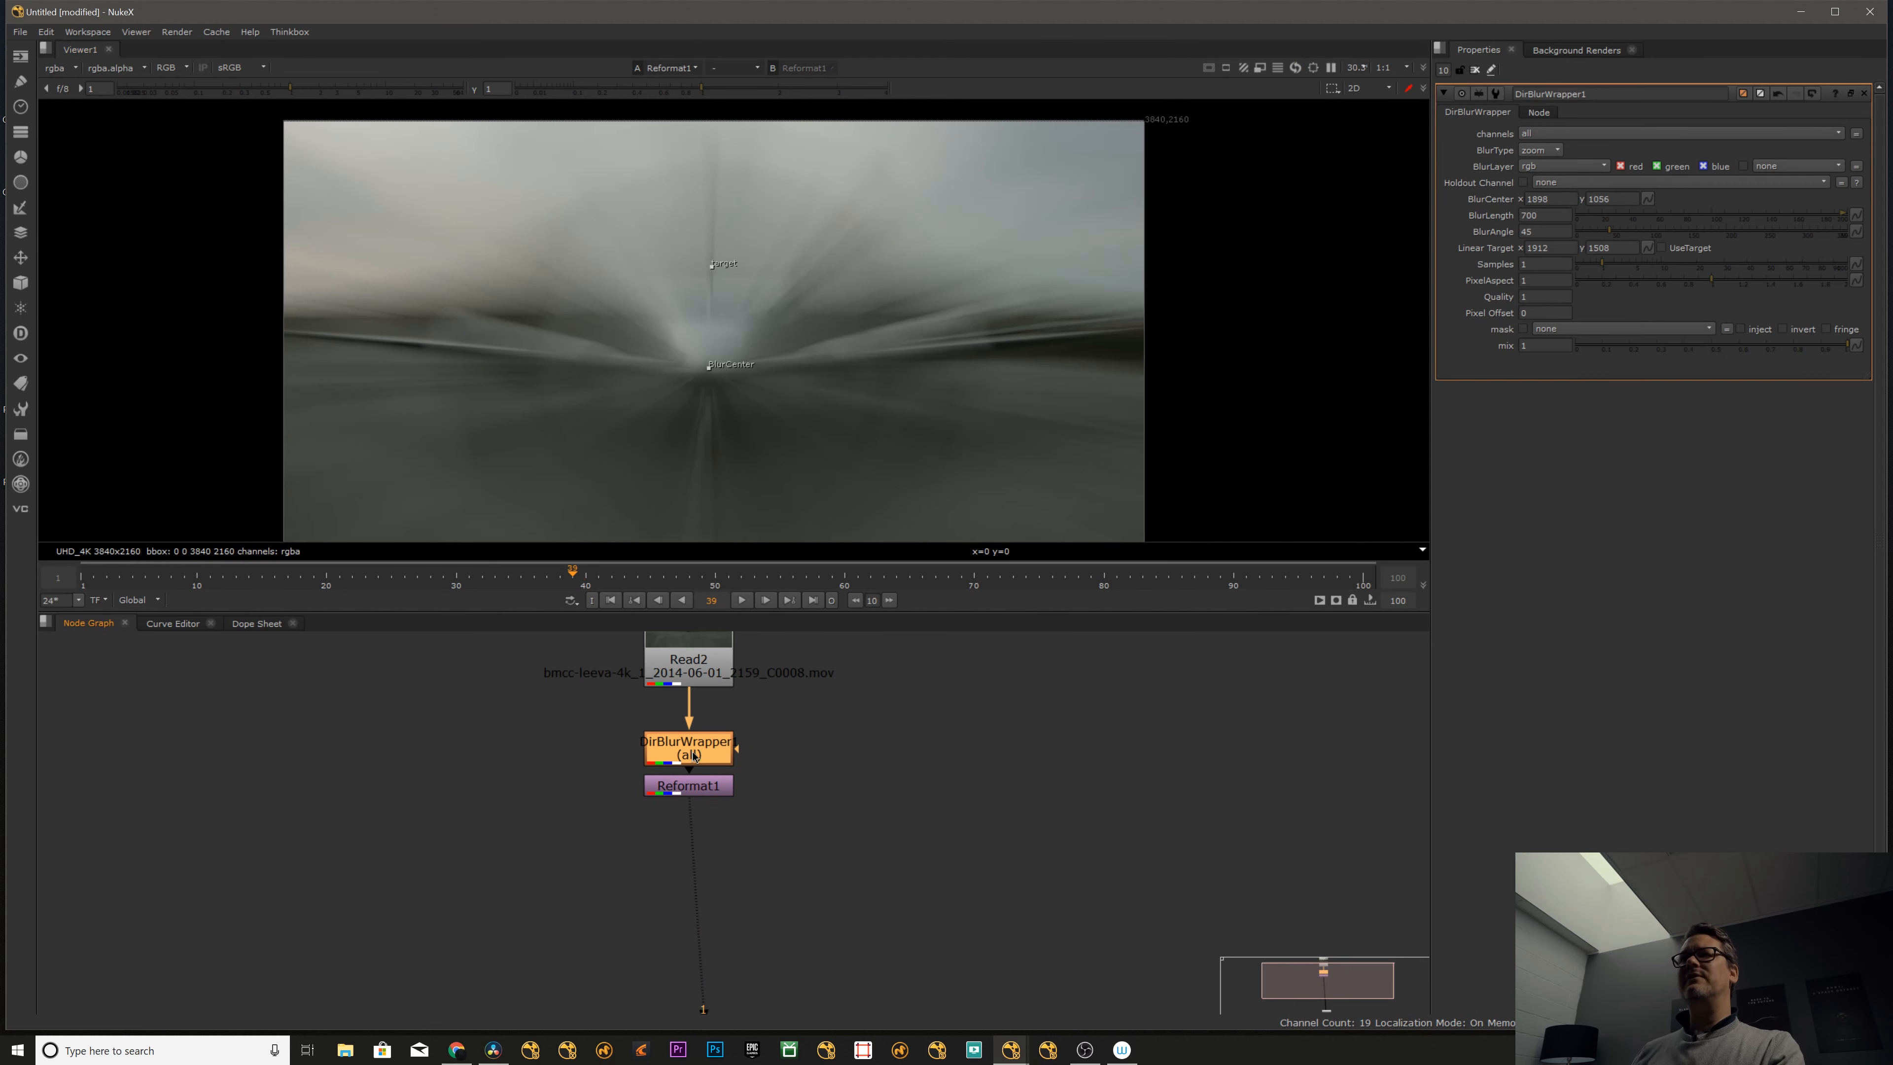
{"action": "left_click", "coordinate": [1539, 150]}
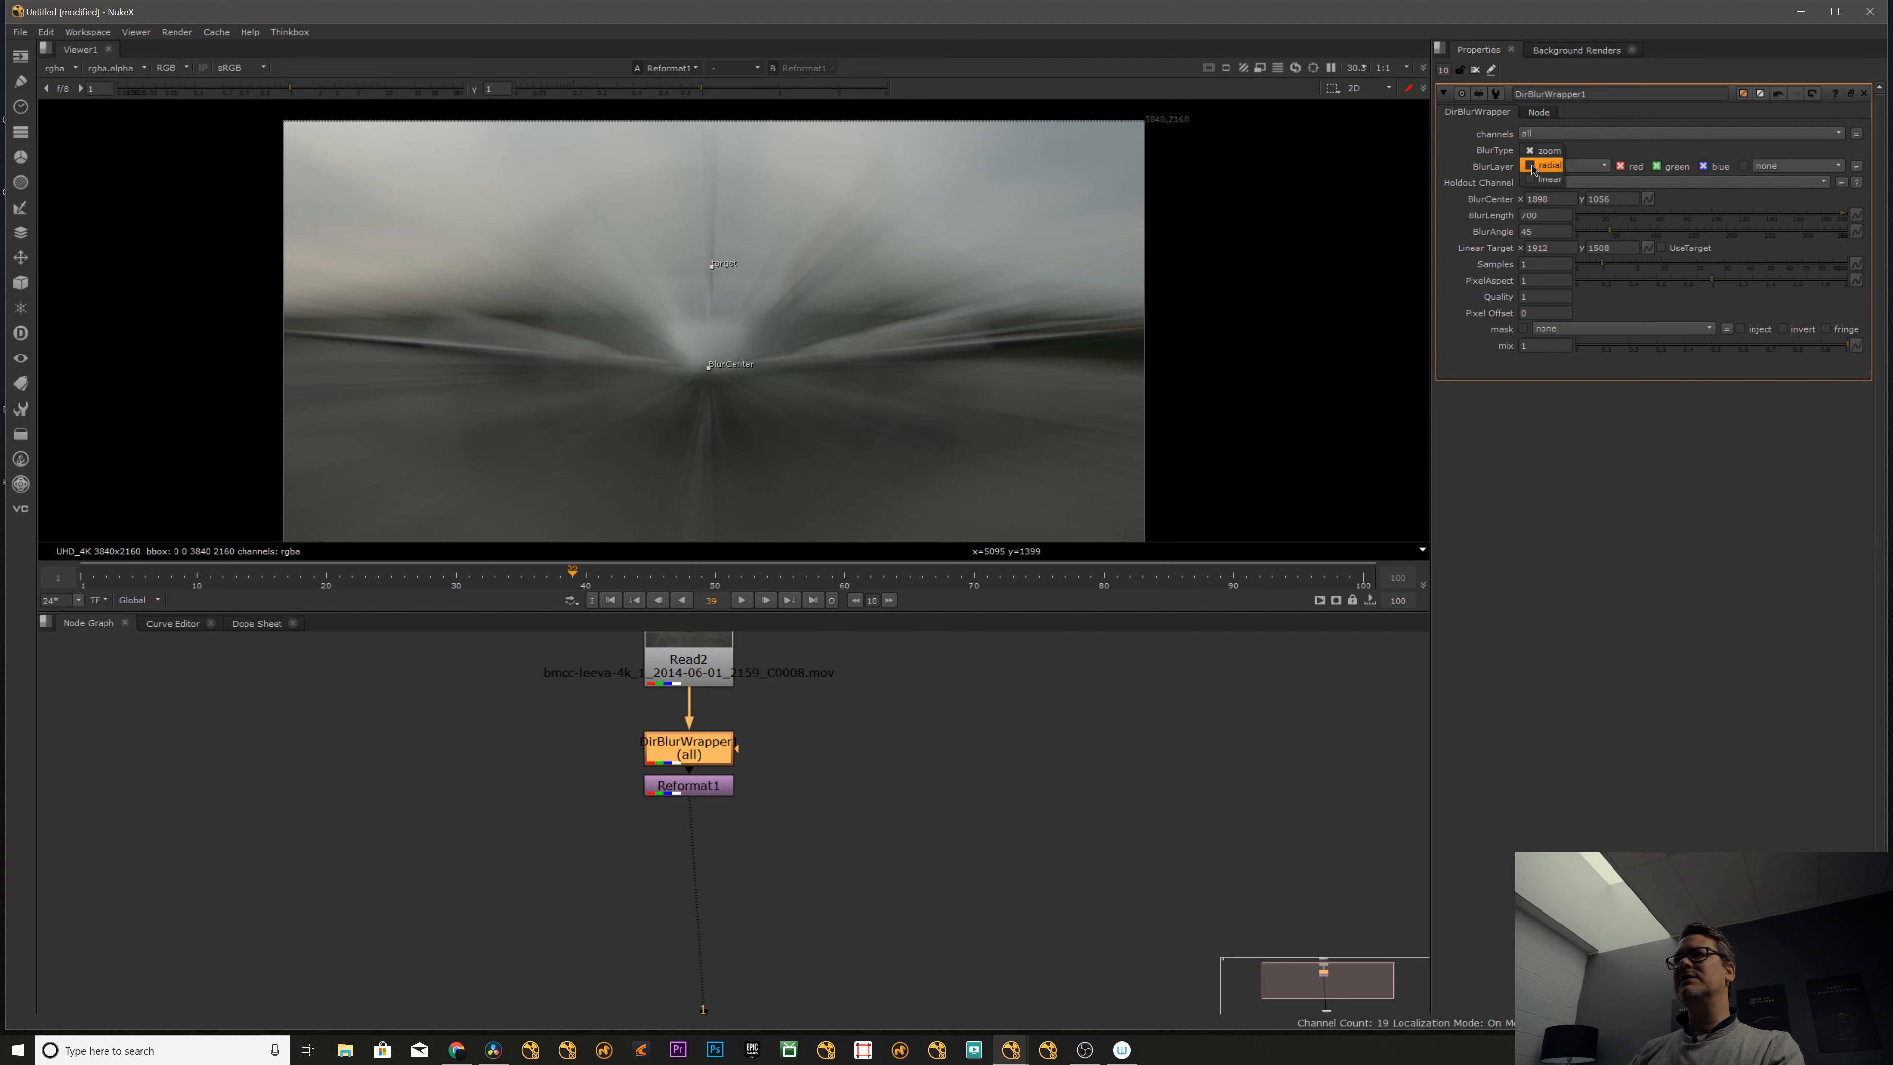
{"action": "left_click", "coordinate": [1539, 166]}
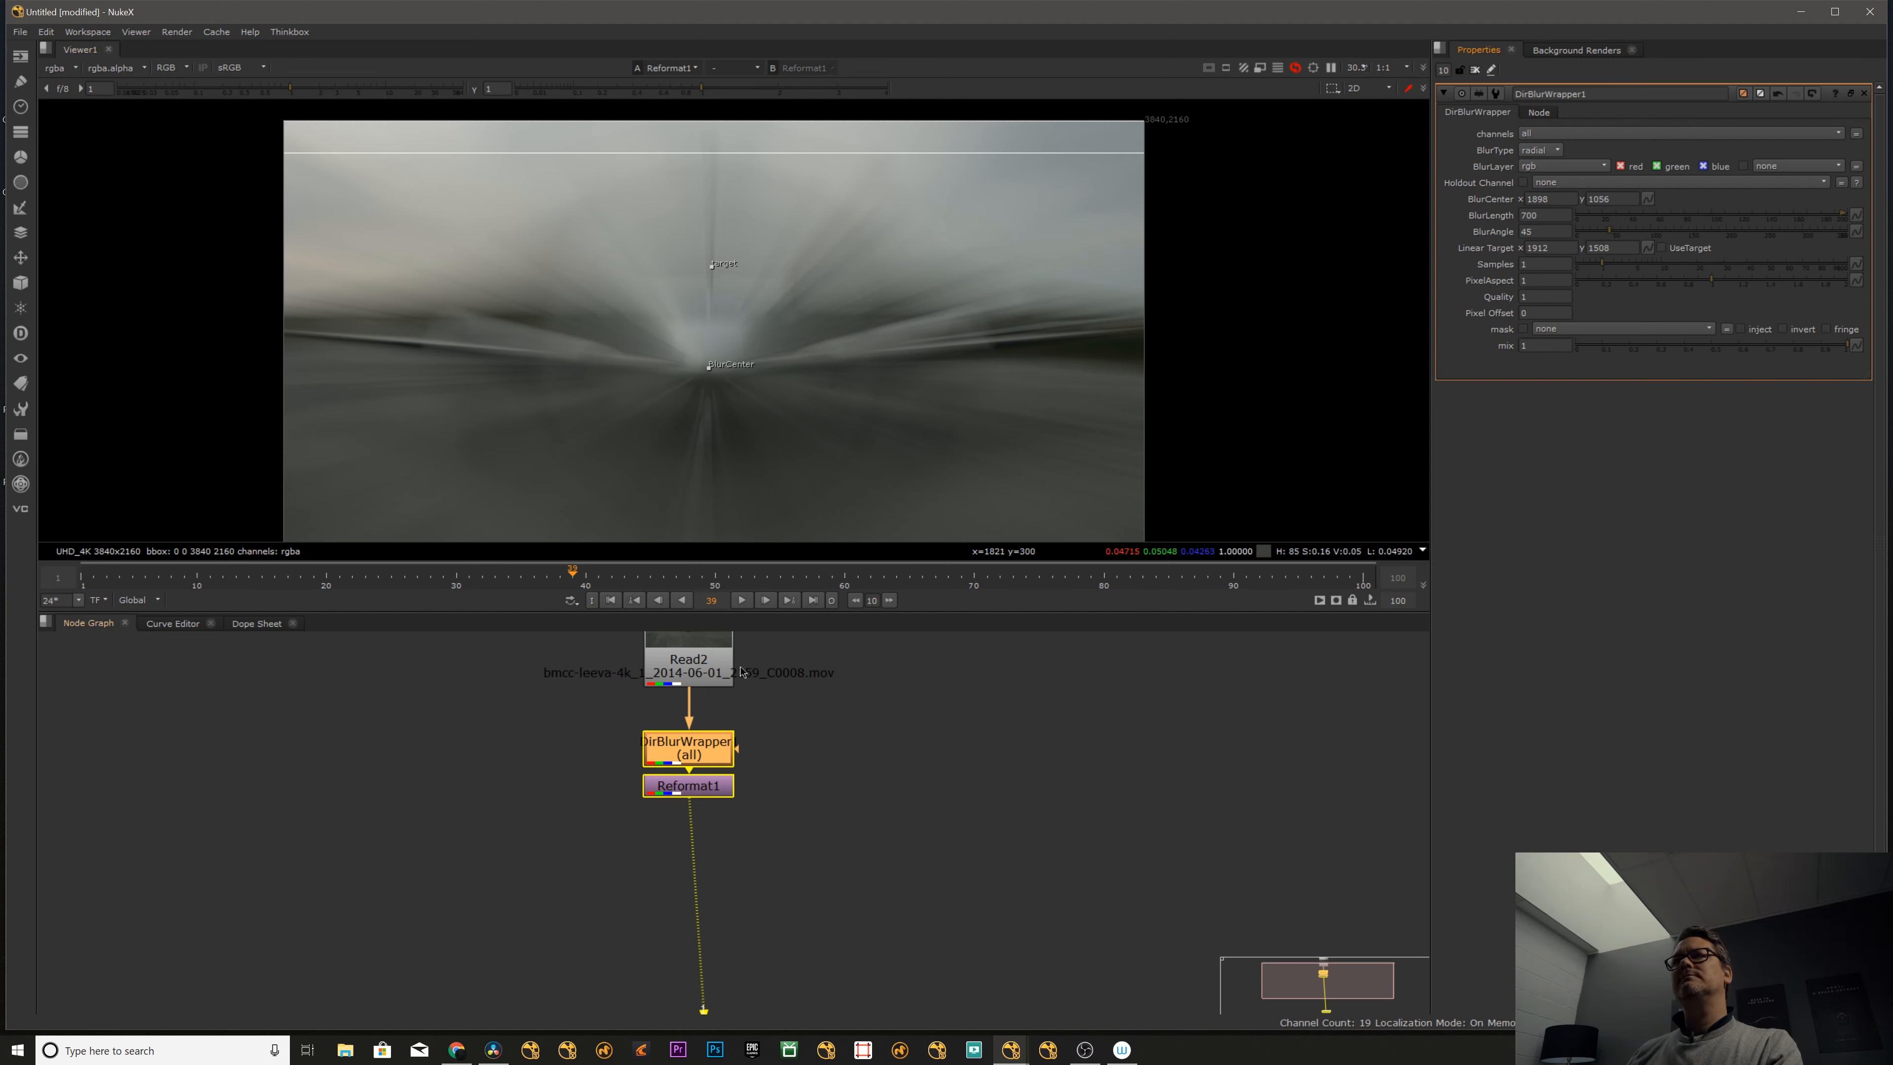
{"action": "left_click_drag", "start_coordinate": [697, 796], "coordinate": [697, 820]}
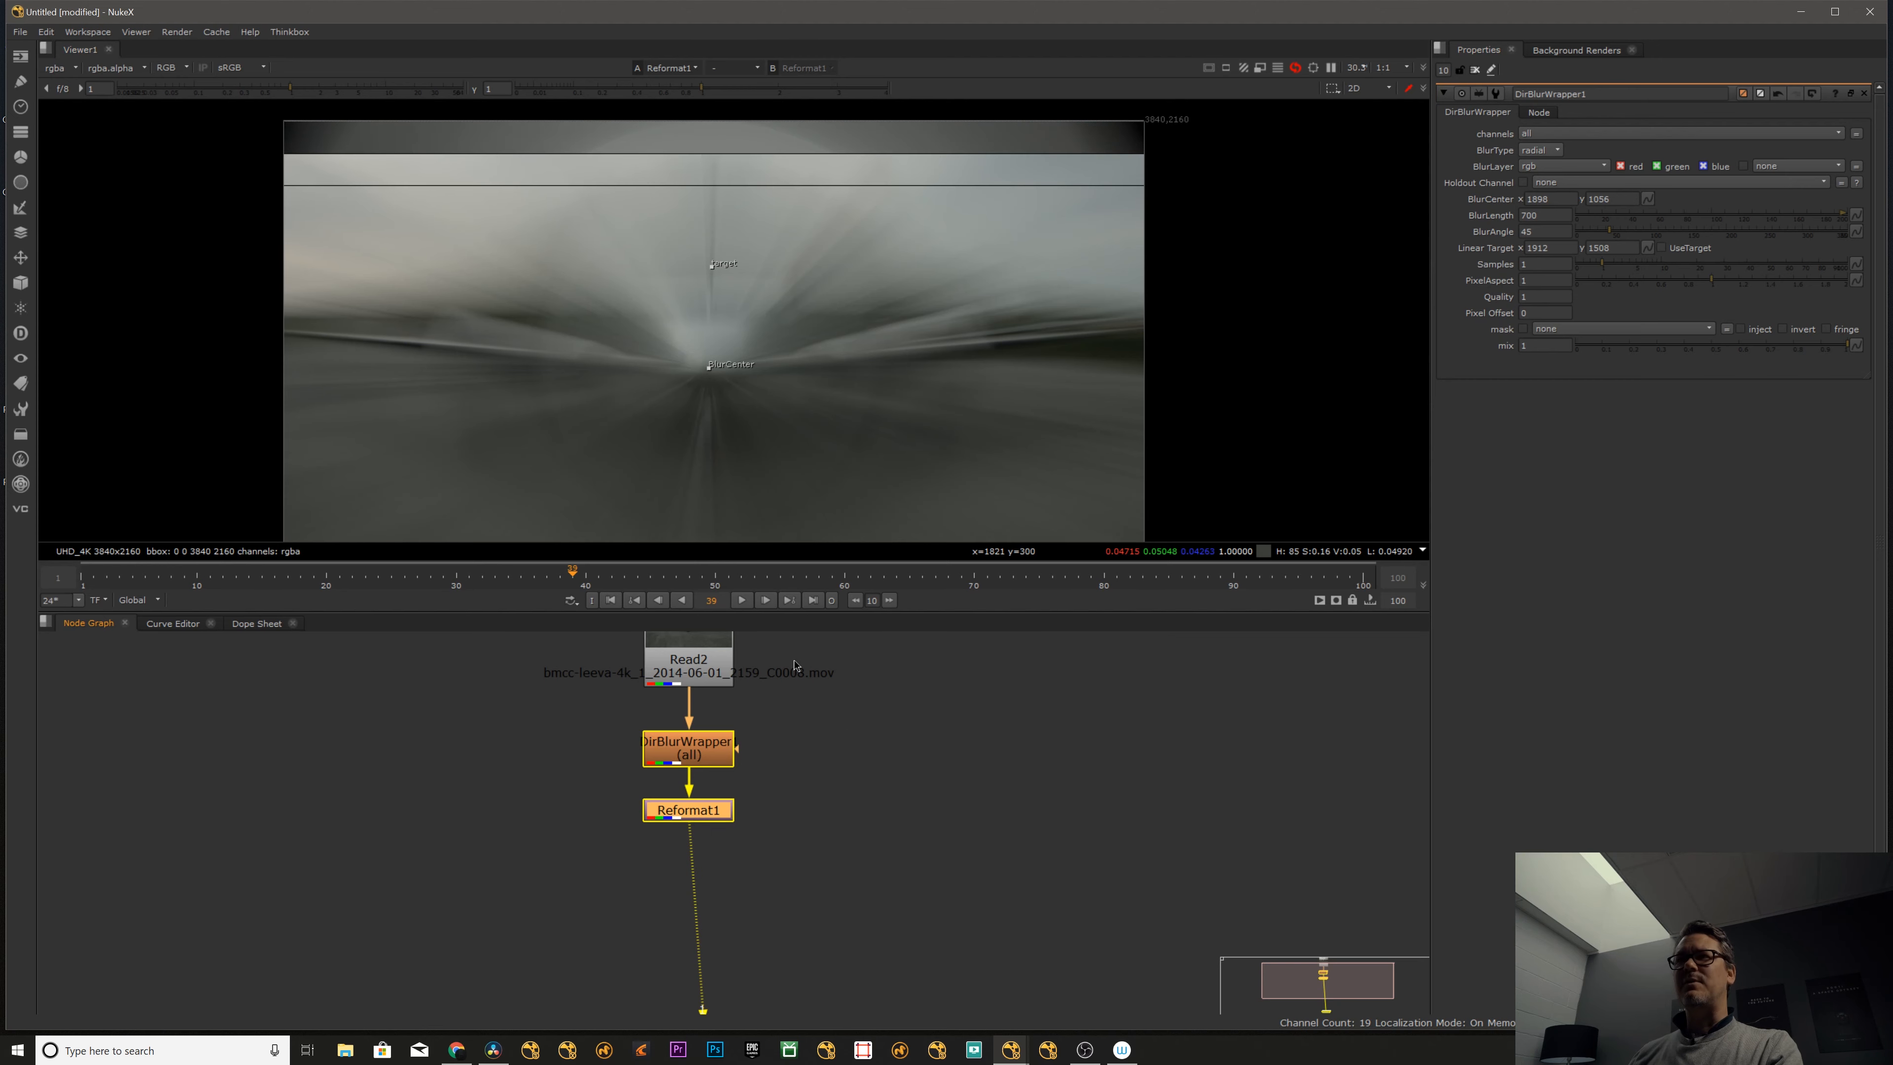
{"action": "left_click", "coordinate": [790, 736]}
{"action": "double_click", "coordinate": [1544, 215]}
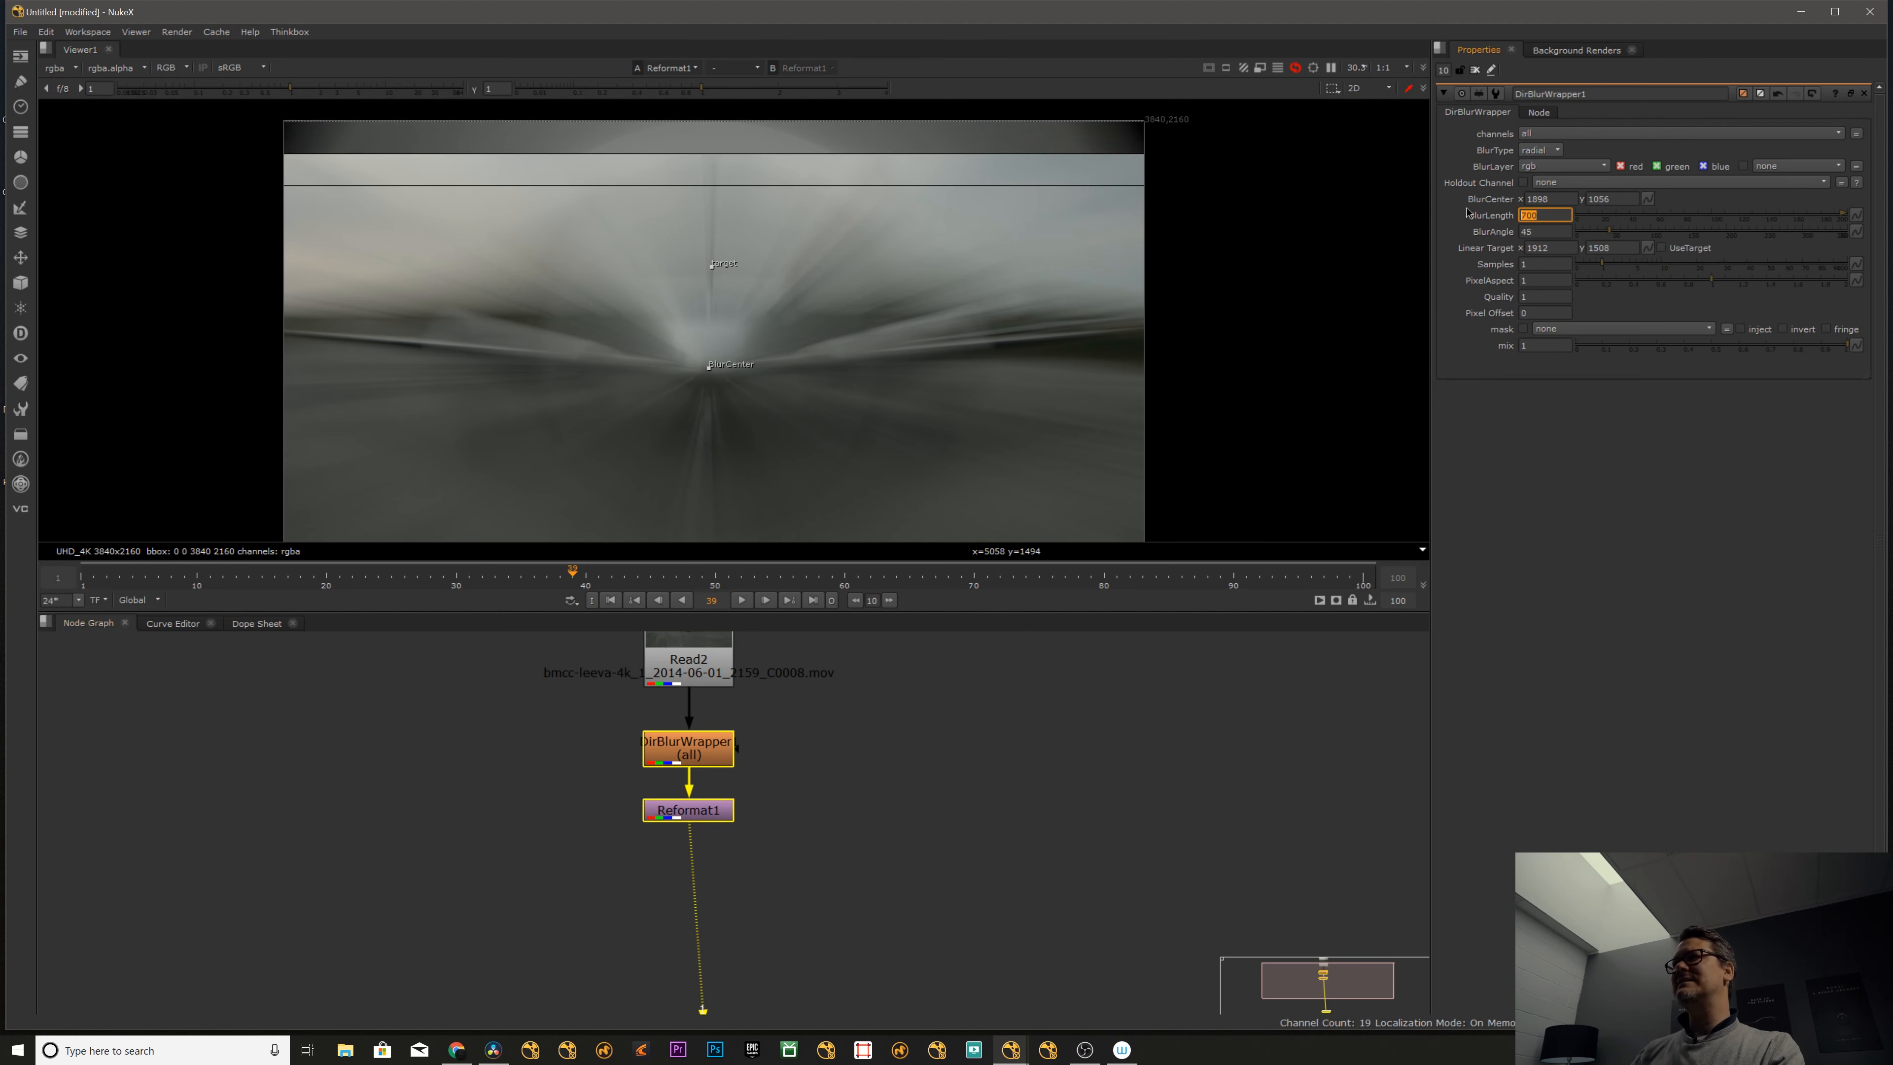
{"action": "type", "text": "10"}
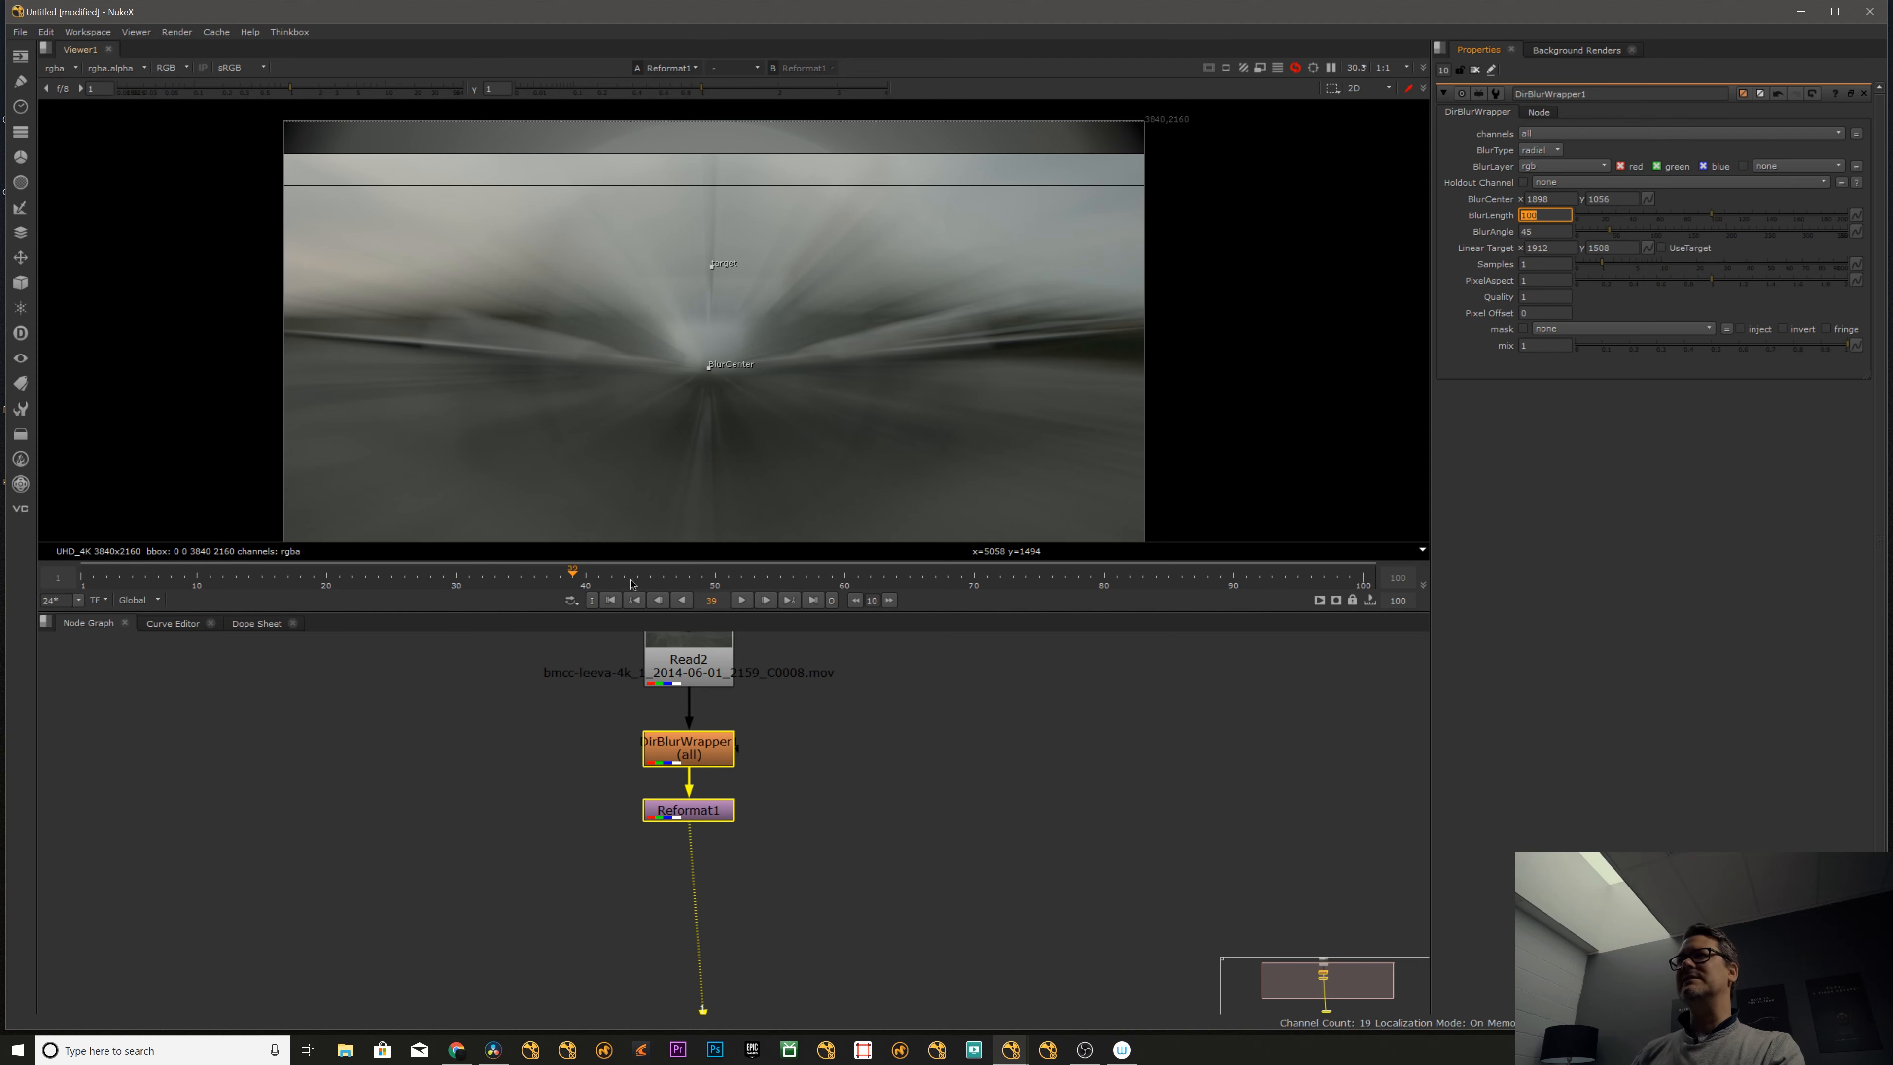
{"action": "left_click", "coordinate": [690, 753]}
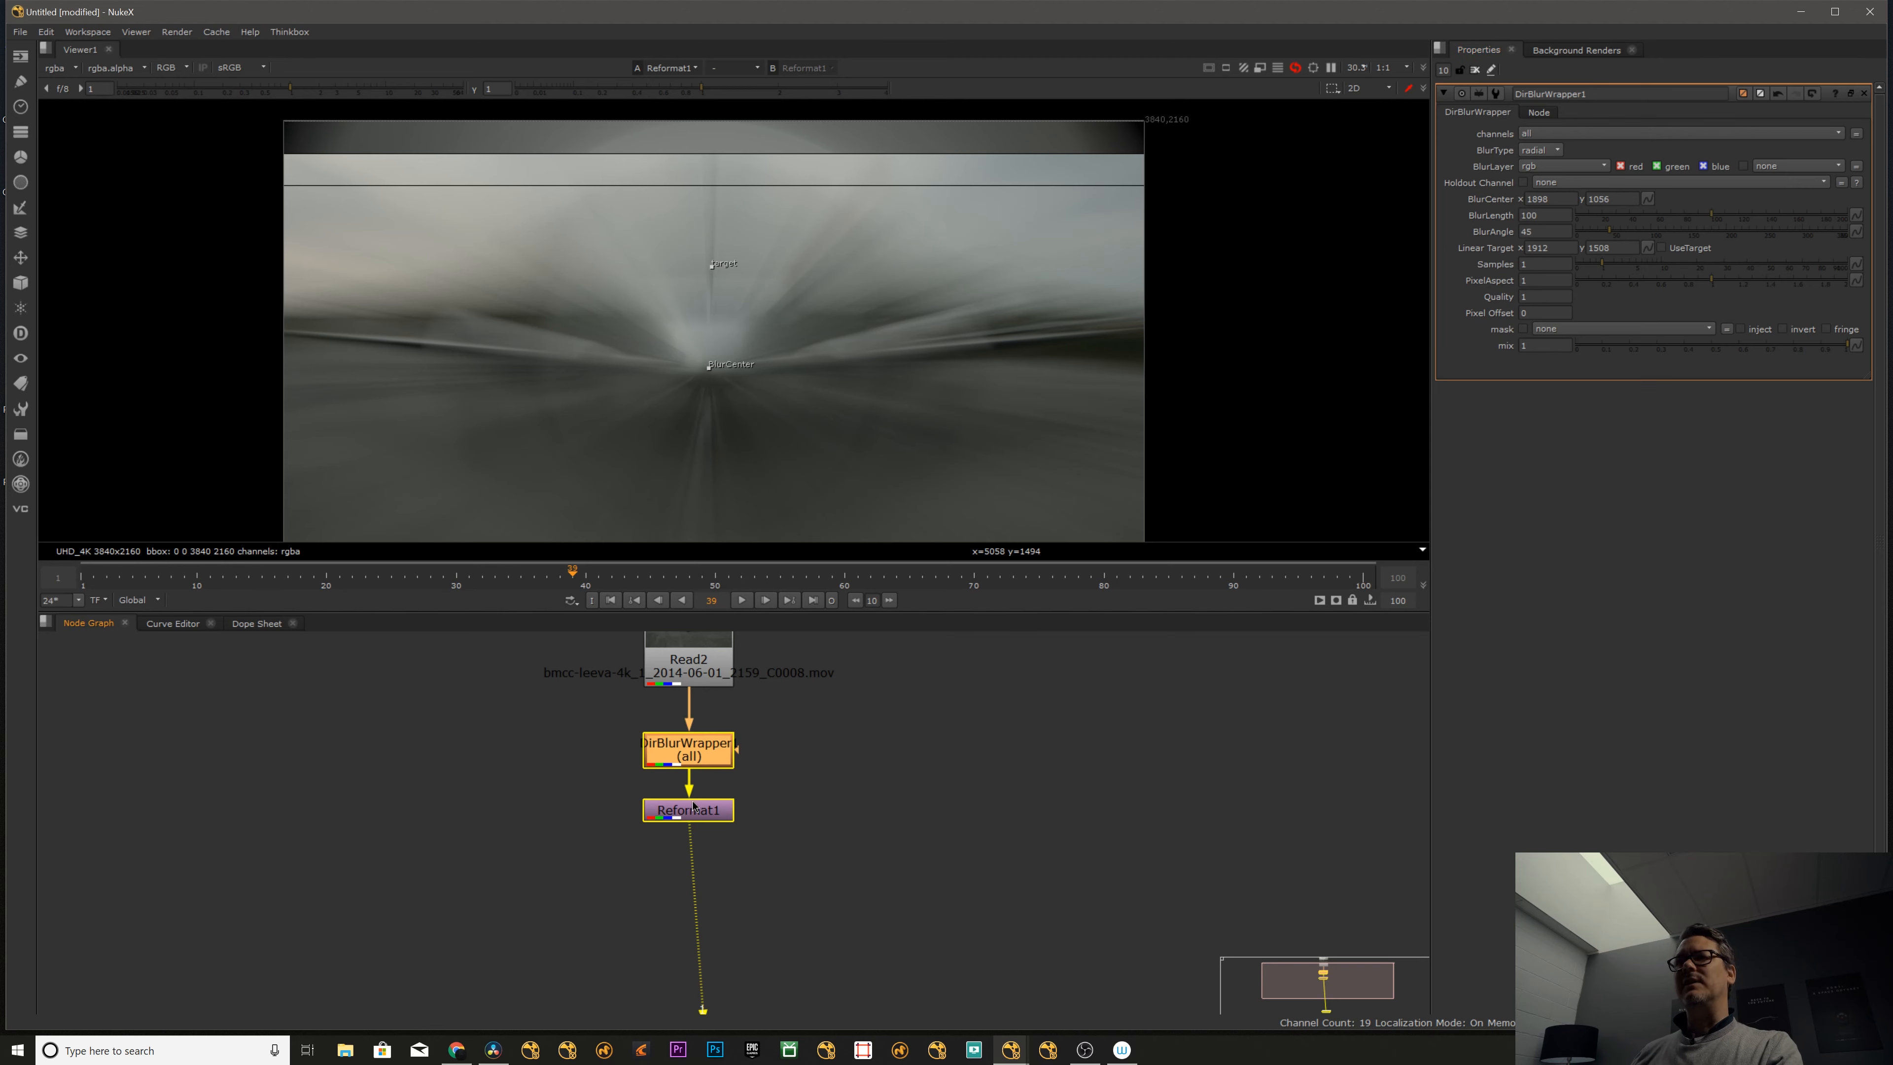
{"action": "left_click", "coordinate": [686, 766]}
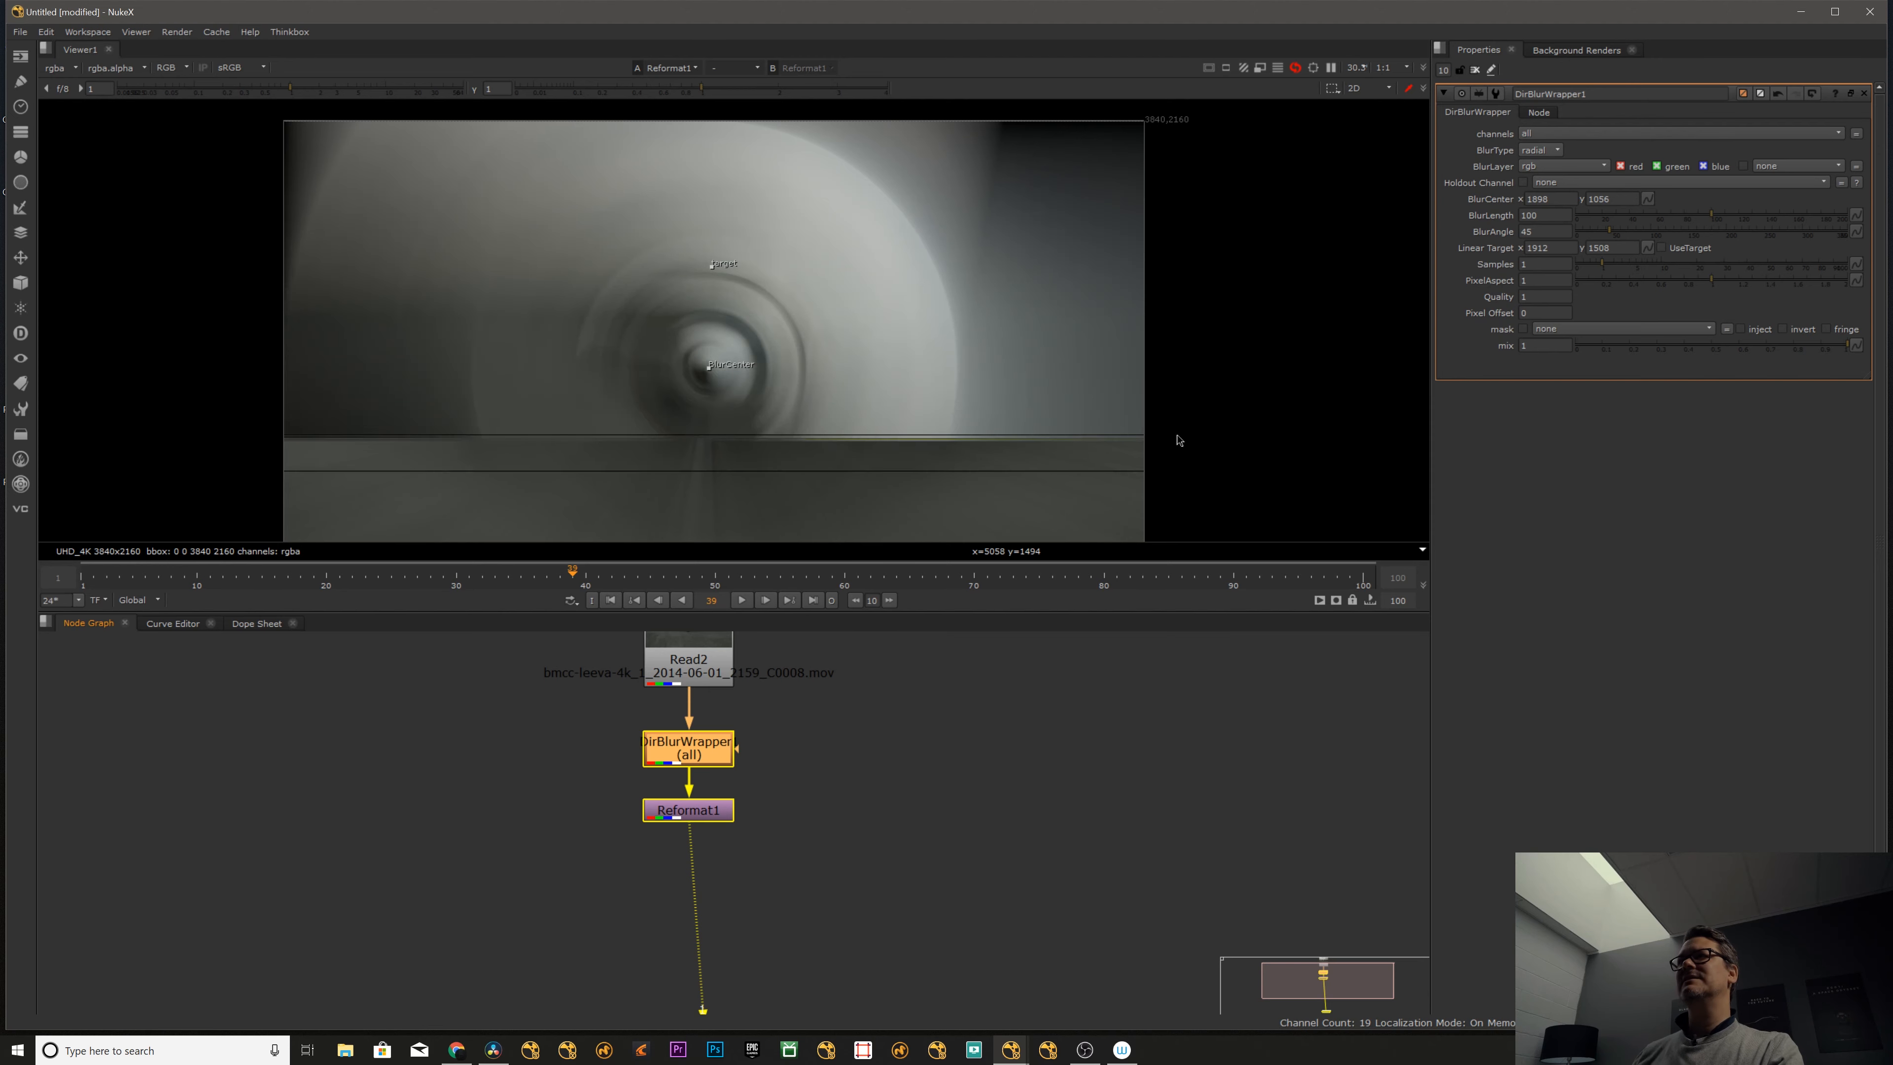
- Compare the airplane frame with the radial blur of length 100 disabled and enabled
{"action": "left_click", "coordinate": [715, 749]}
{"action": "key", "text": "d"}
{"action": "key", "text": "d"}
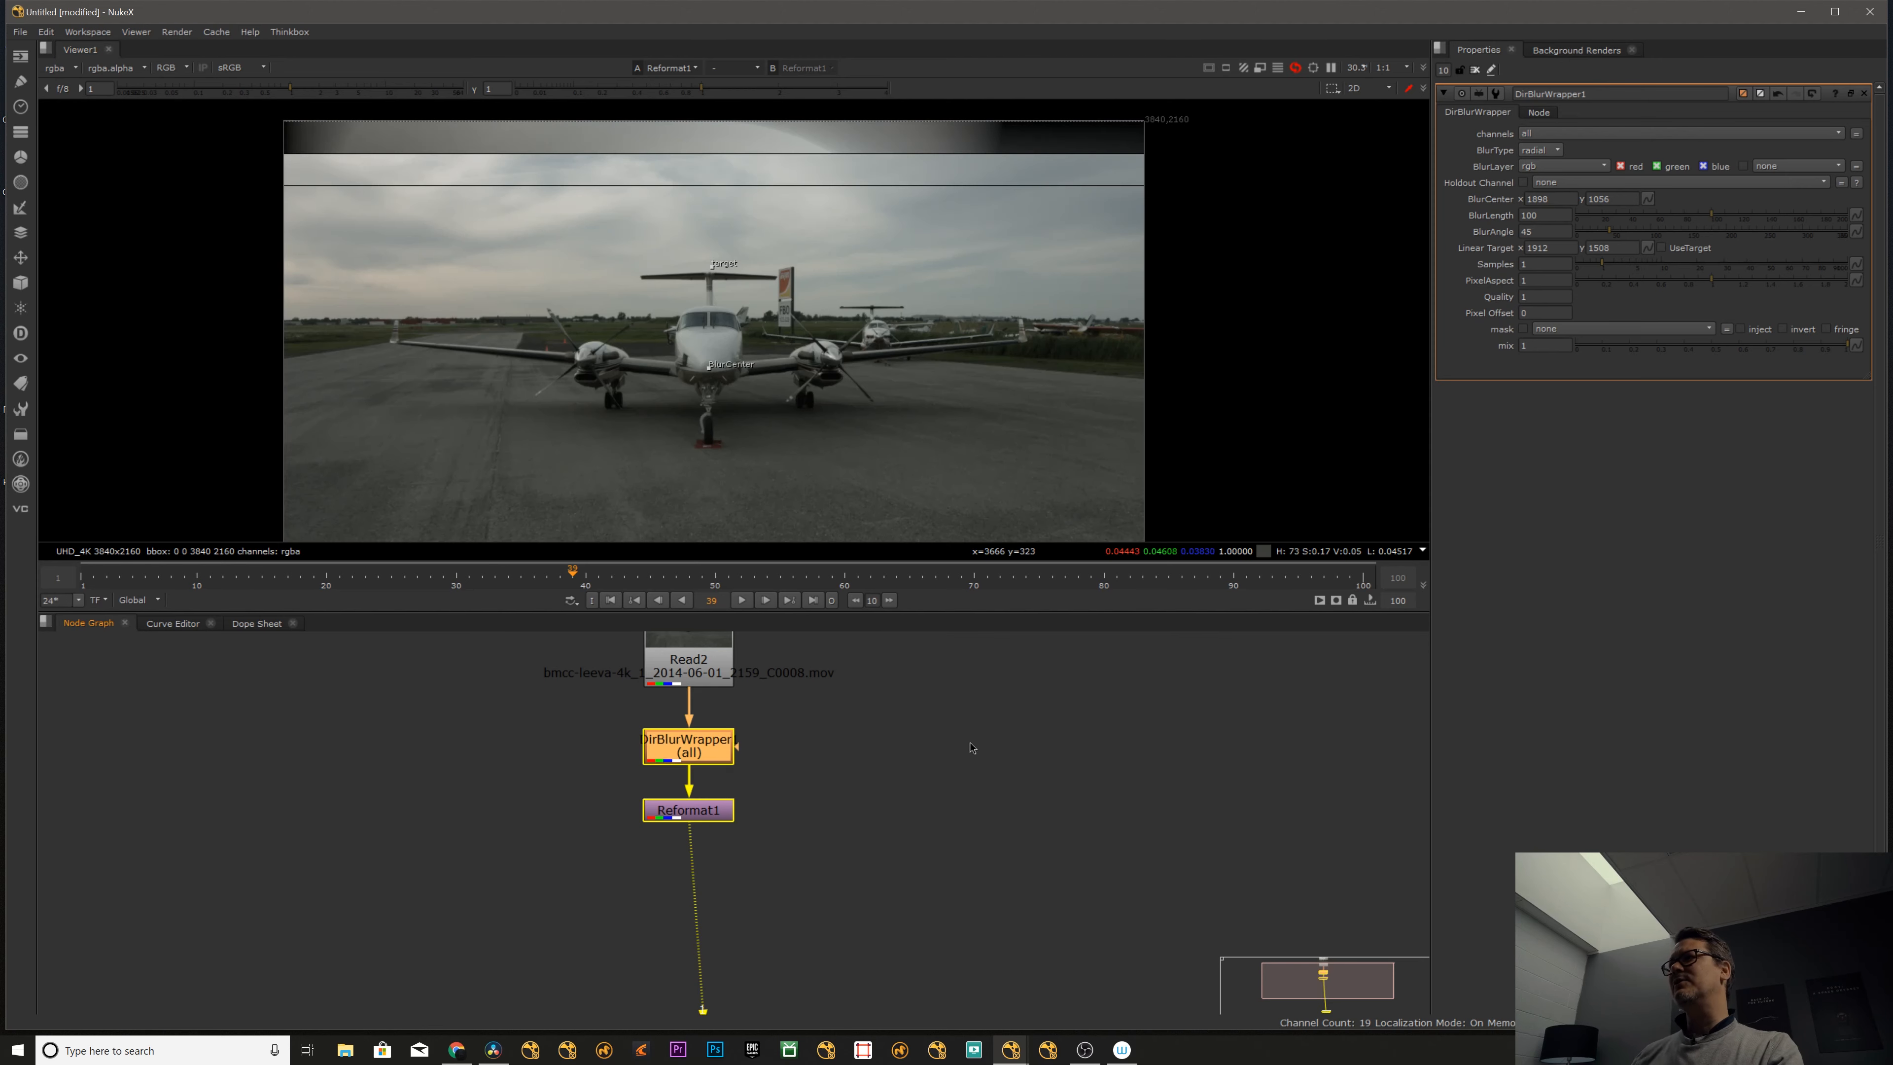
- Insert a Crop node between the directional blur and the Reformat node and show it in the viewer
{"action": "left_click", "coordinate": [724, 816]}
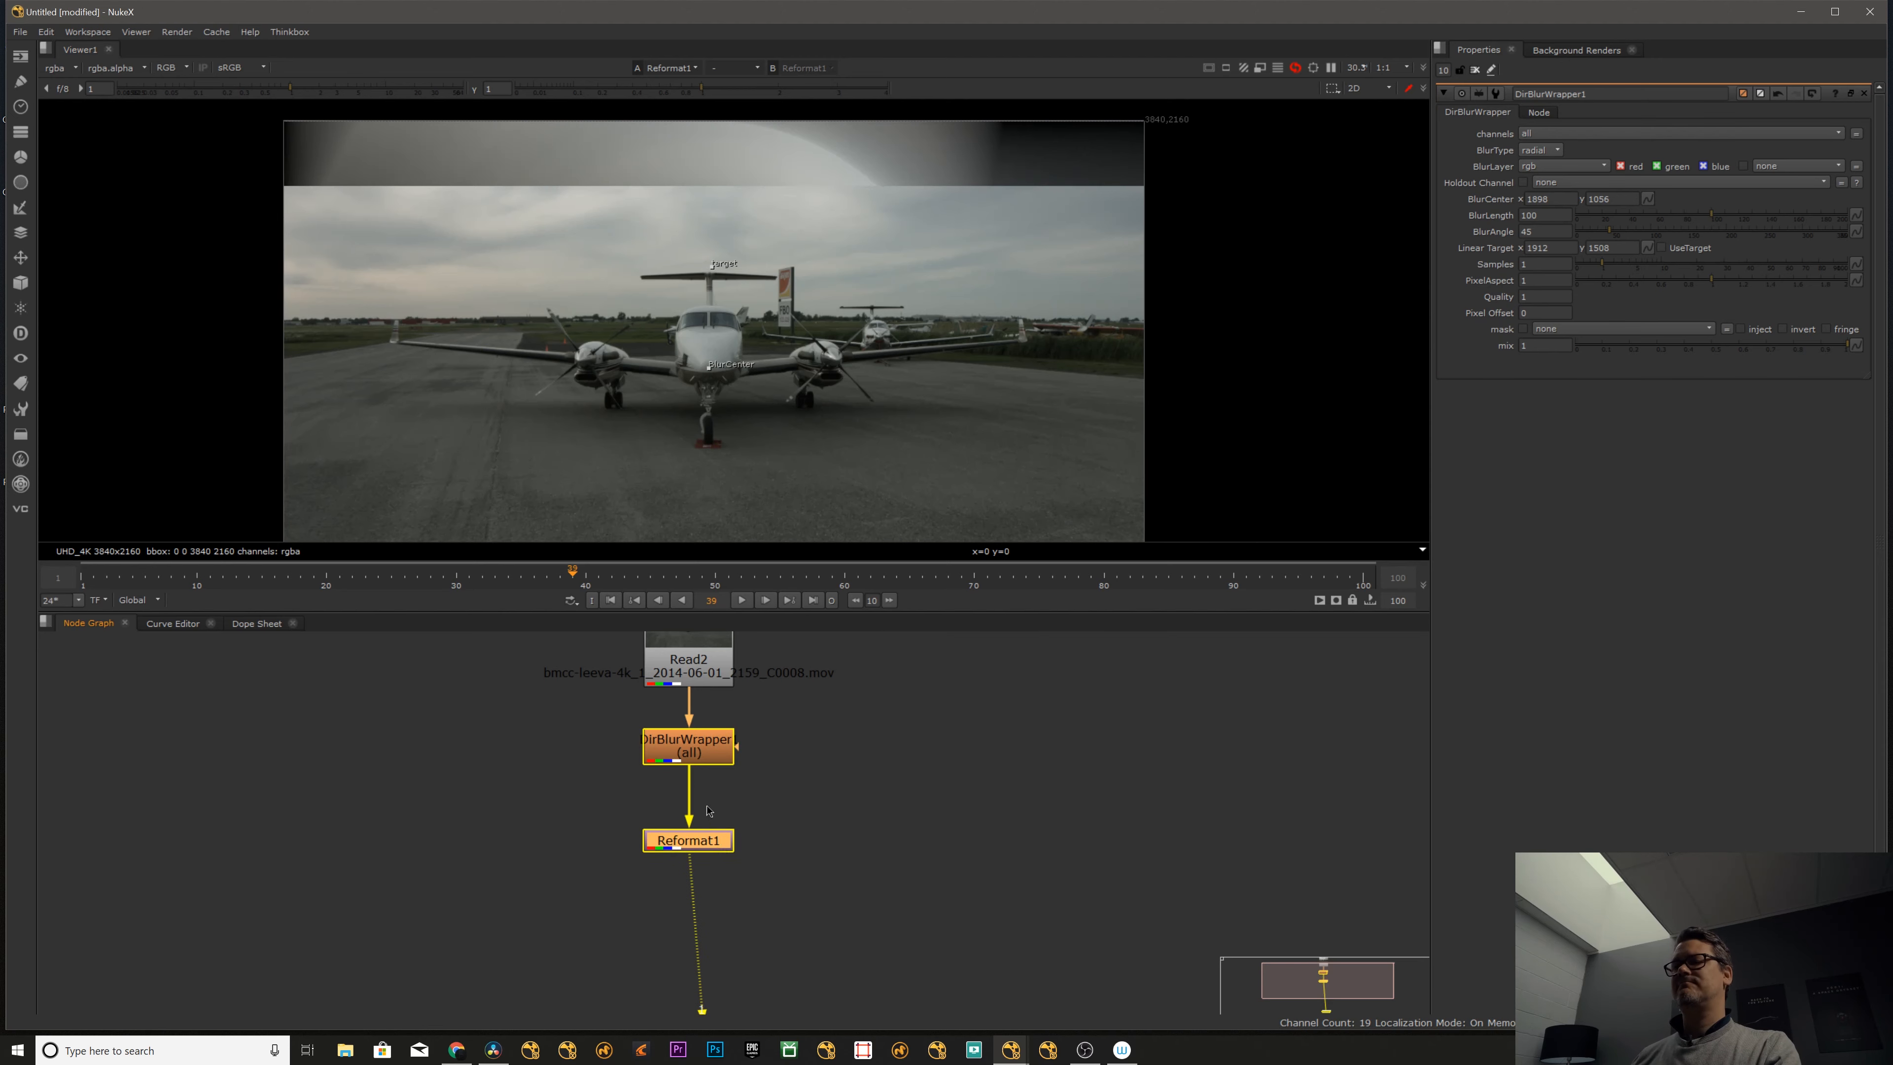
{"action": "left_click", "coordinate": [700, 749]}
{"action": "key", "text": "Tab"}
{"action": "type", "text": "drop"}
{"action": "key", "text": "Return"}
{"action": "key", "text": "1"}
{"action": "left_click", "coordinate": [771, 792]}
{"action": "left_click_drag", "start_coordinate": [701, 787], "coordinate": [701, 792]}
{"action": "left_click", "coordinate": [790, 783]}
{"action": "middle_click_drag", "start_coordinate": [790, 783], "coordinate": [772, 817]}
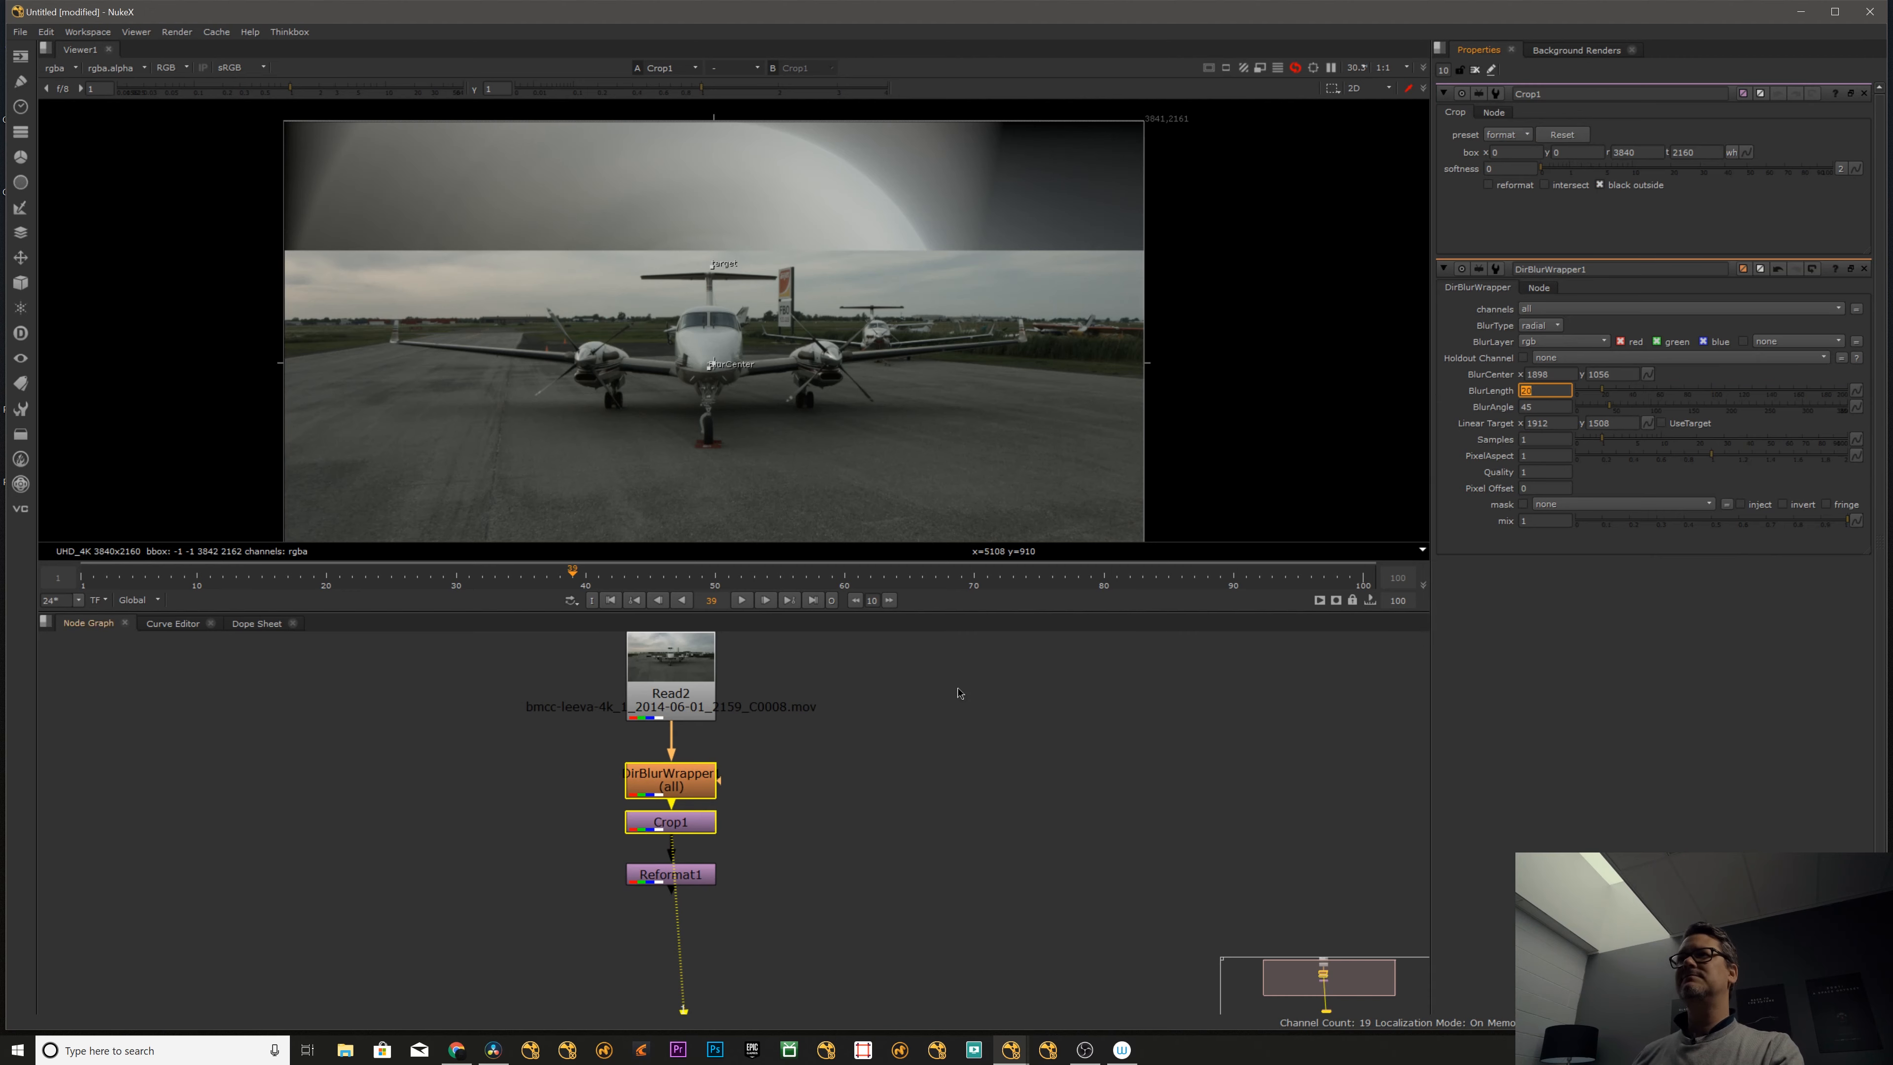
- Set the radial blur's length to 20 and compare the frame with the blur off and on
{"action": "type", "text": "0"}
{"action": "key", "text": "Return"}
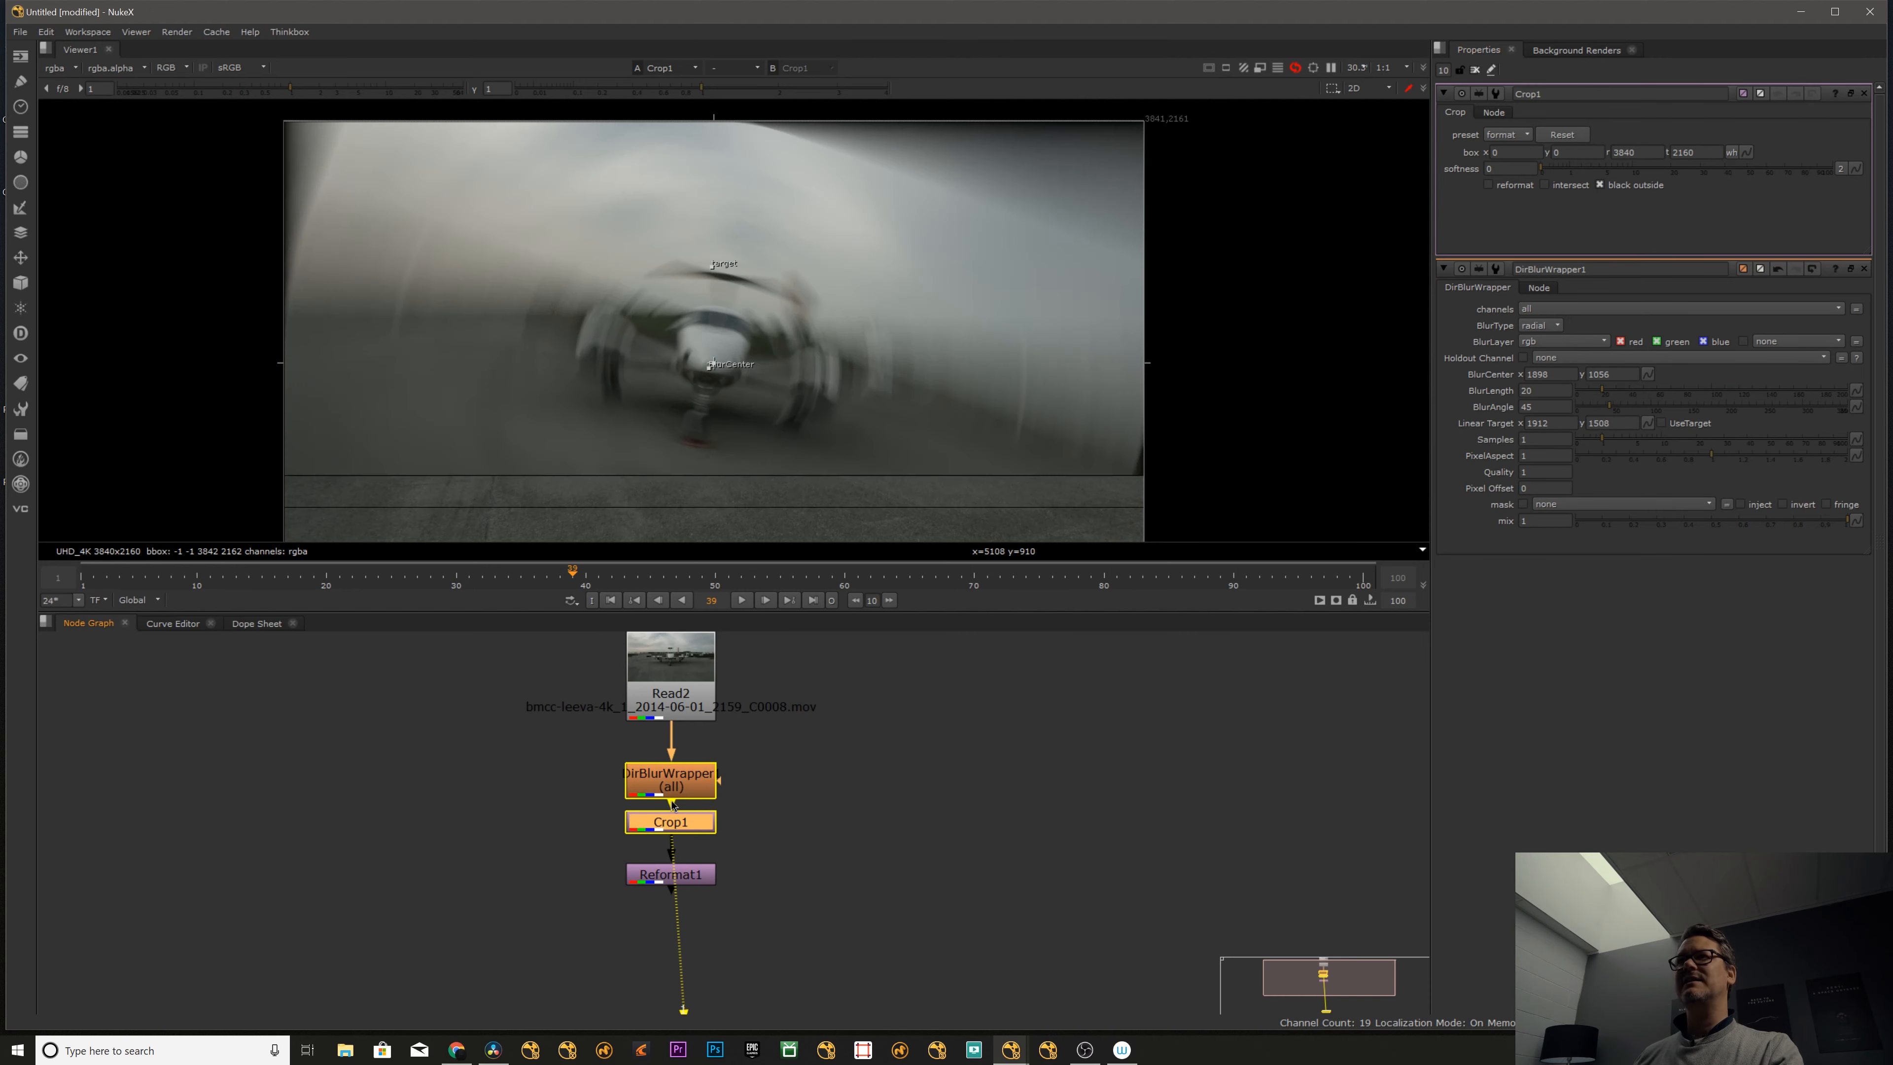
{"action": "left_click", "coordinate": [671, 782]}
{"action": "key", "text": "d"}
{"action": "key", "text": "d"}
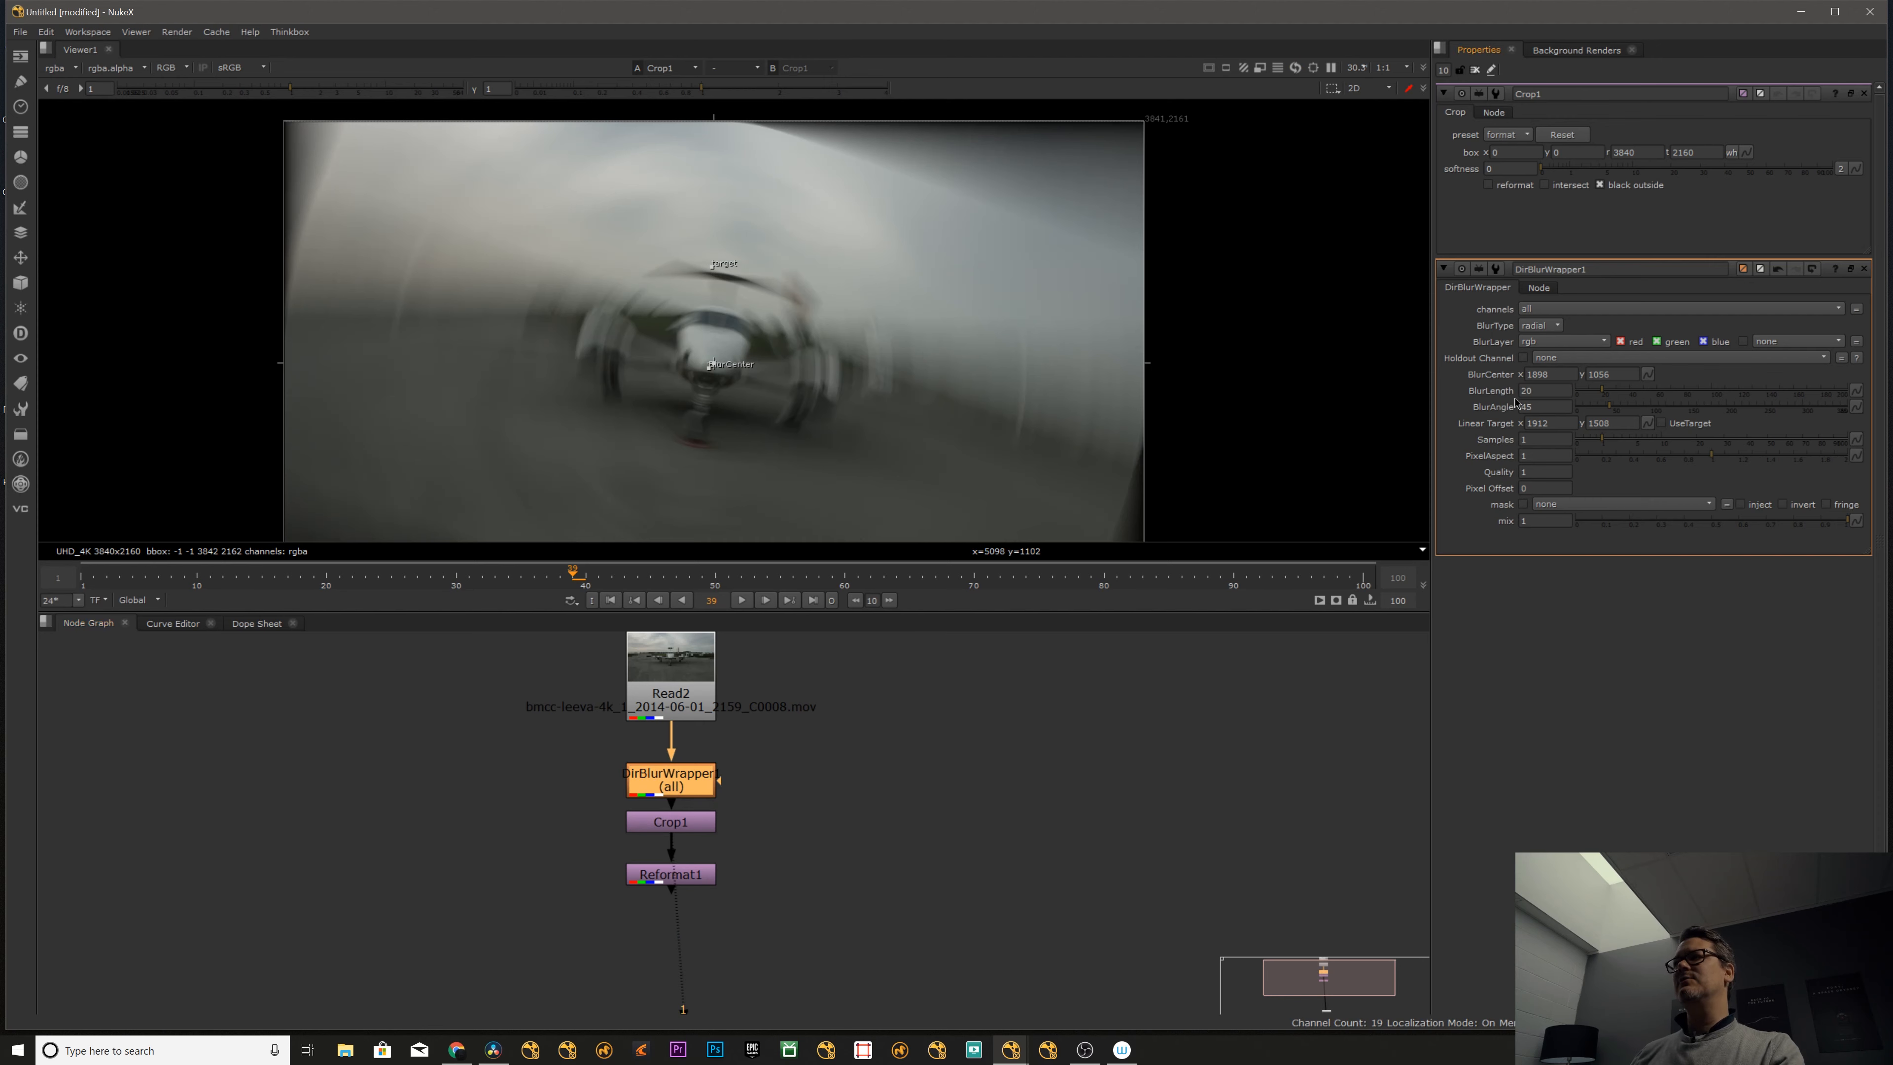
- Try radial blur lengths of 30 and 40, and set the length back to 30
{"action": "type", "text": "30"}
{"action": "key", "text": "Return"}
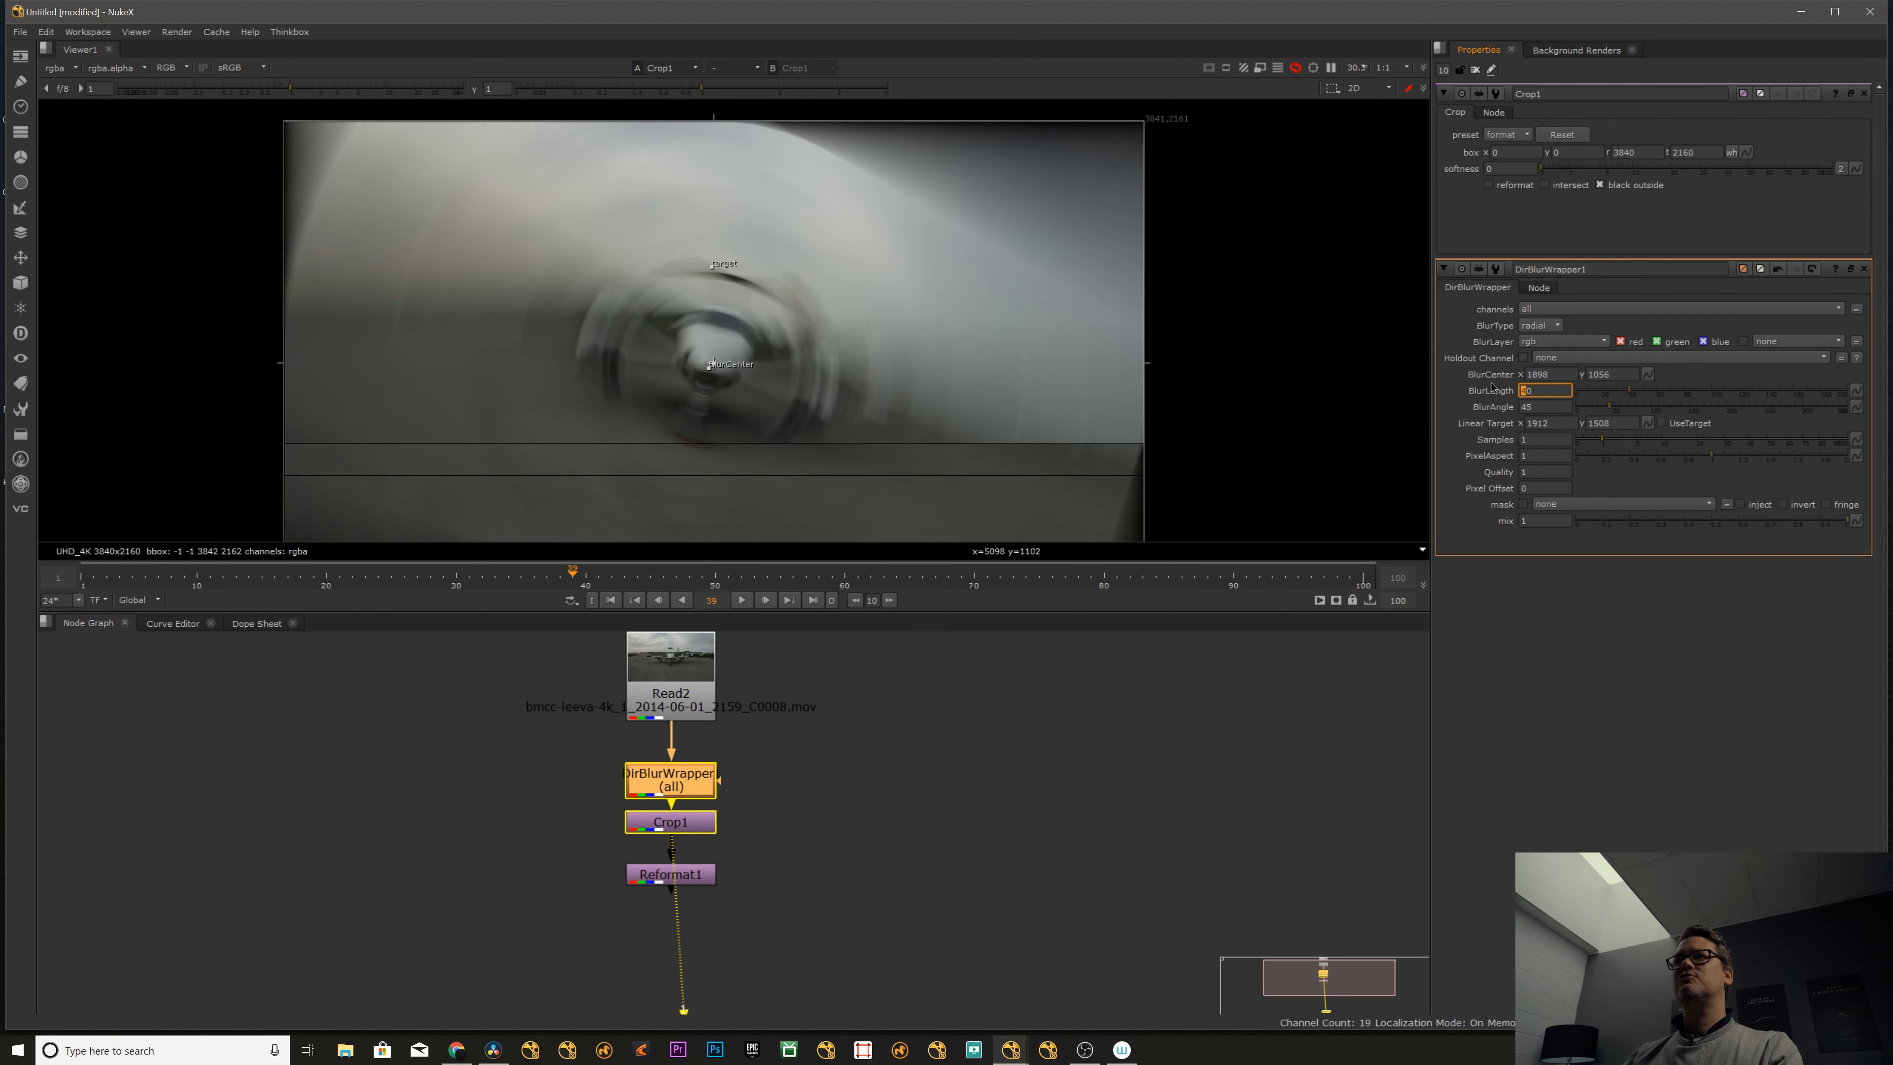
{"action": "type", "text": "40"}
{"action": "key", "text": "Return"}
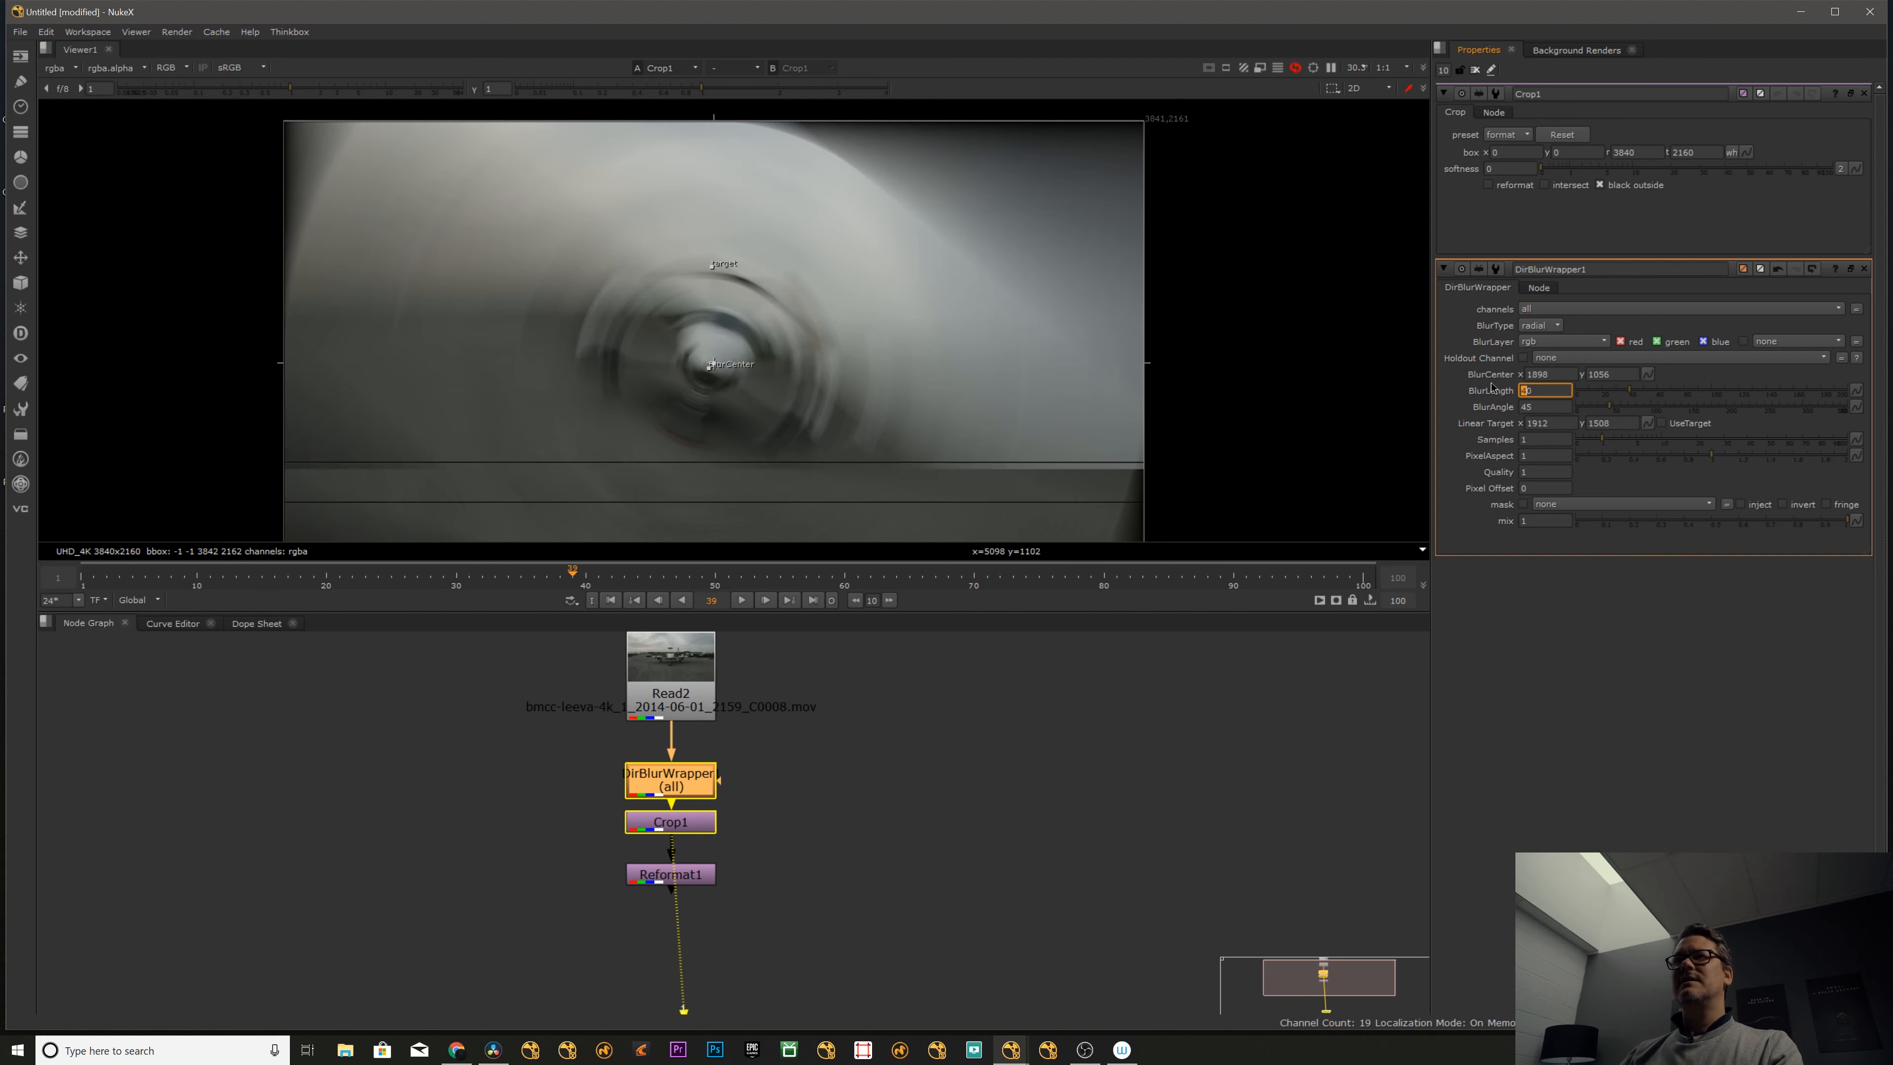
{"action": "type", "text": "30"}
{"action": "key", "text": "Return"}
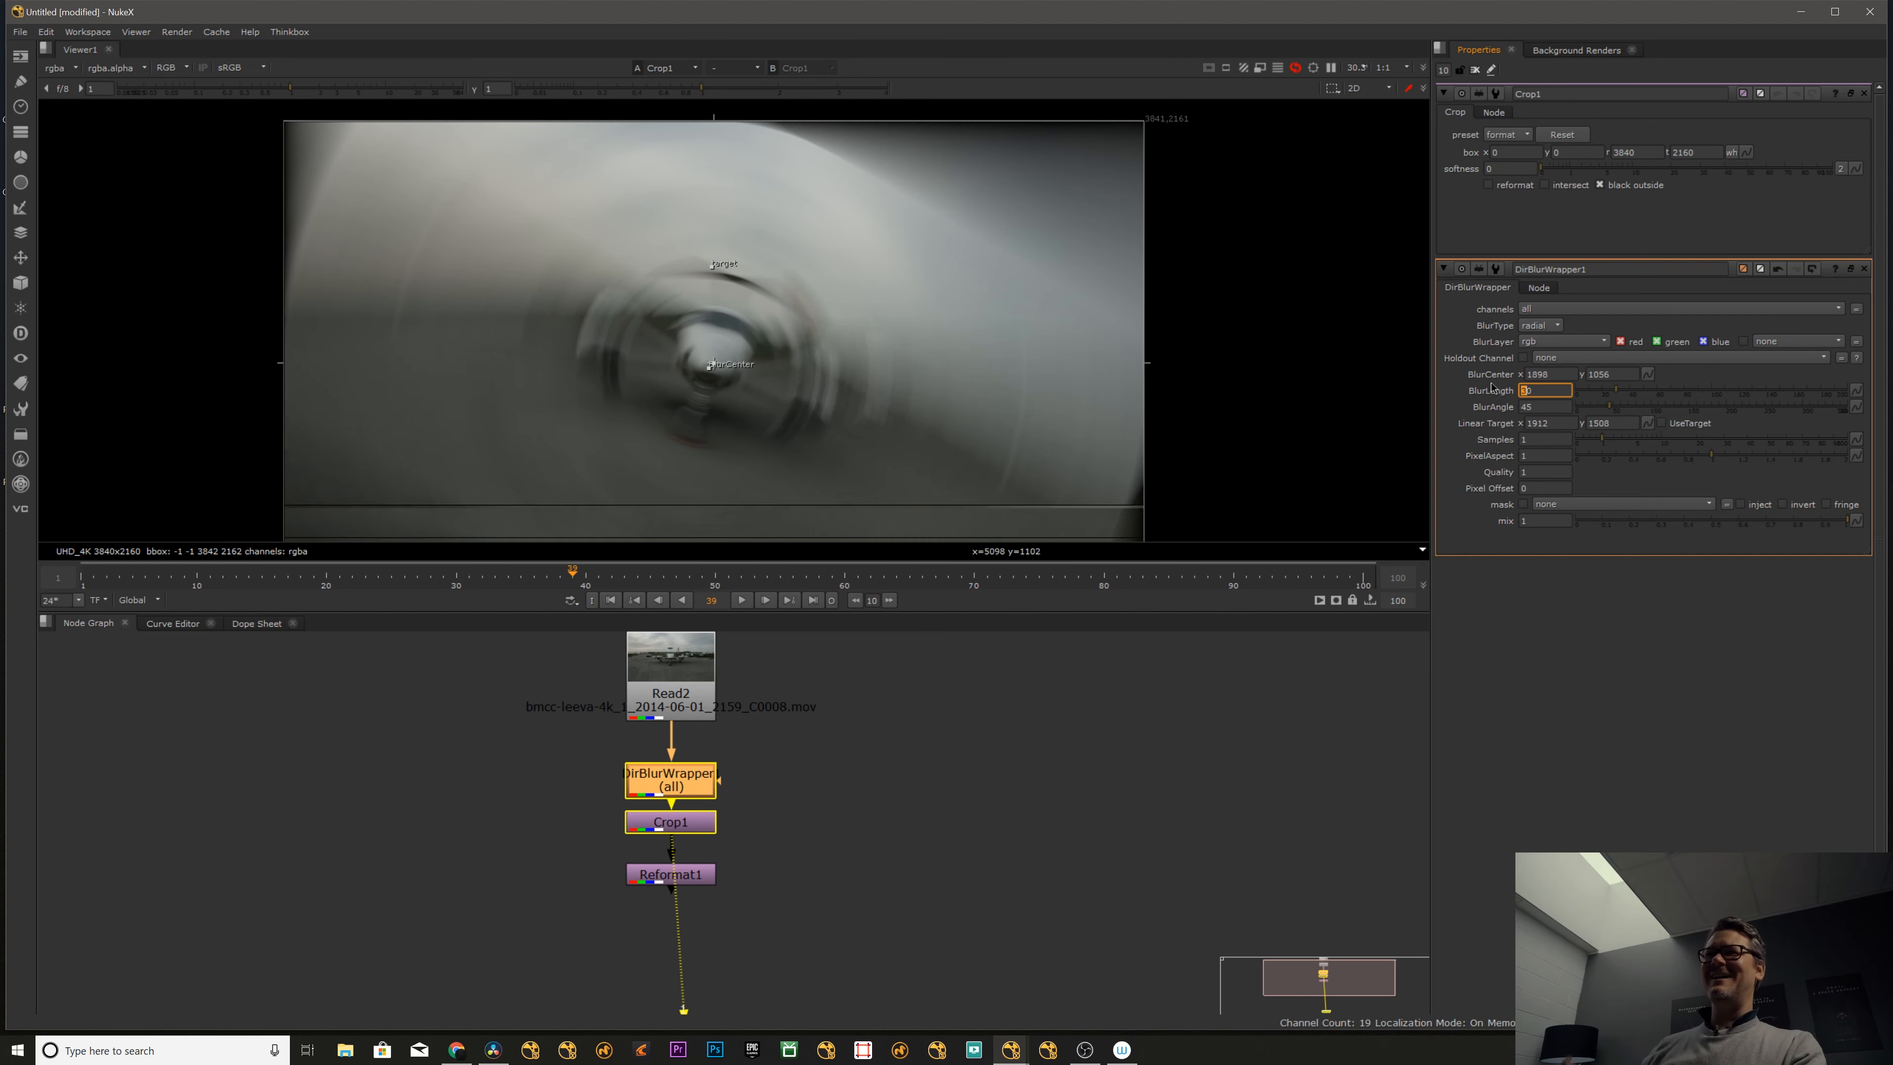
- Toggle the directional blur repeatedly to compare the original frame with the radial blur of length 30
{"action": "left_click", "coordinate": [804, 716]}
{"action": "left_click", "coordinate": [682, 782]}
{"action": "key", "text": "d"}
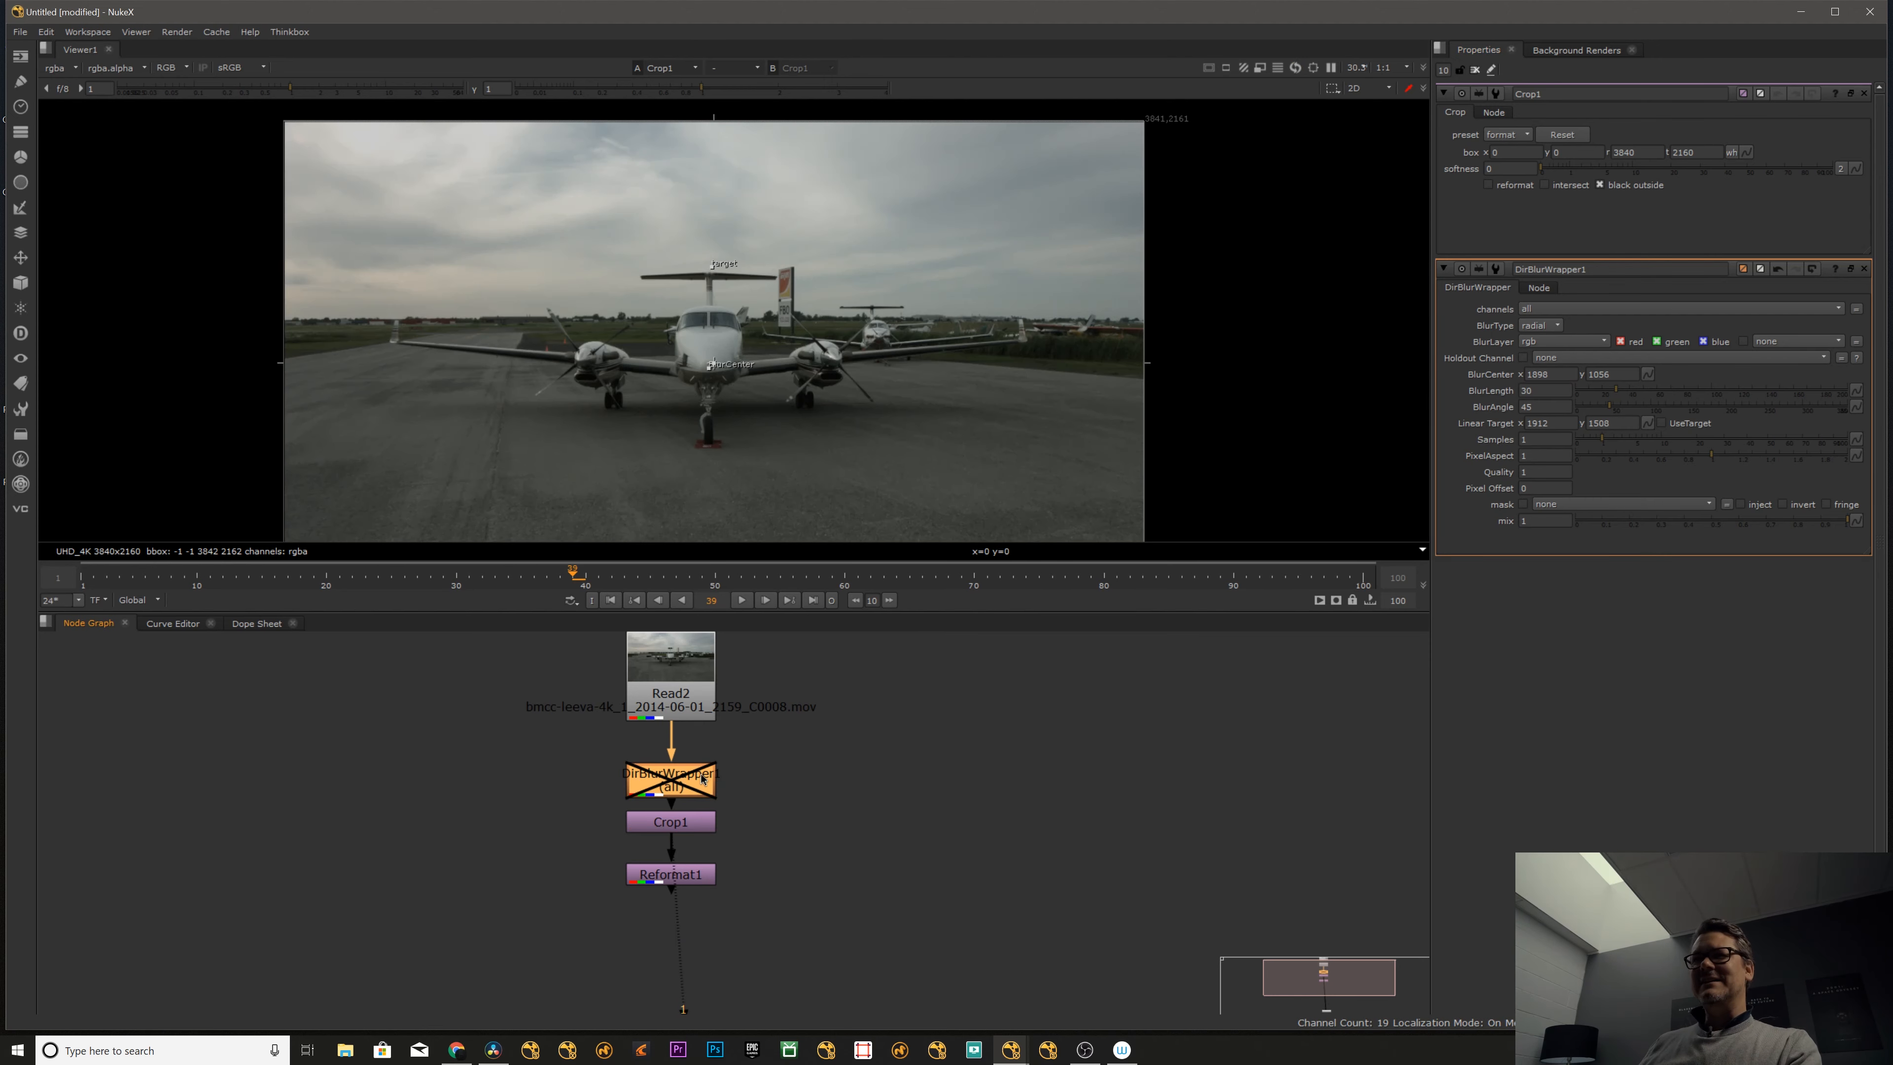
{"action": "key", "text": "d"}
{"action": "key", "text": "d"}
- Disable the Crop node and turn the directional blur back on
{"action": "key", "text": "d"}
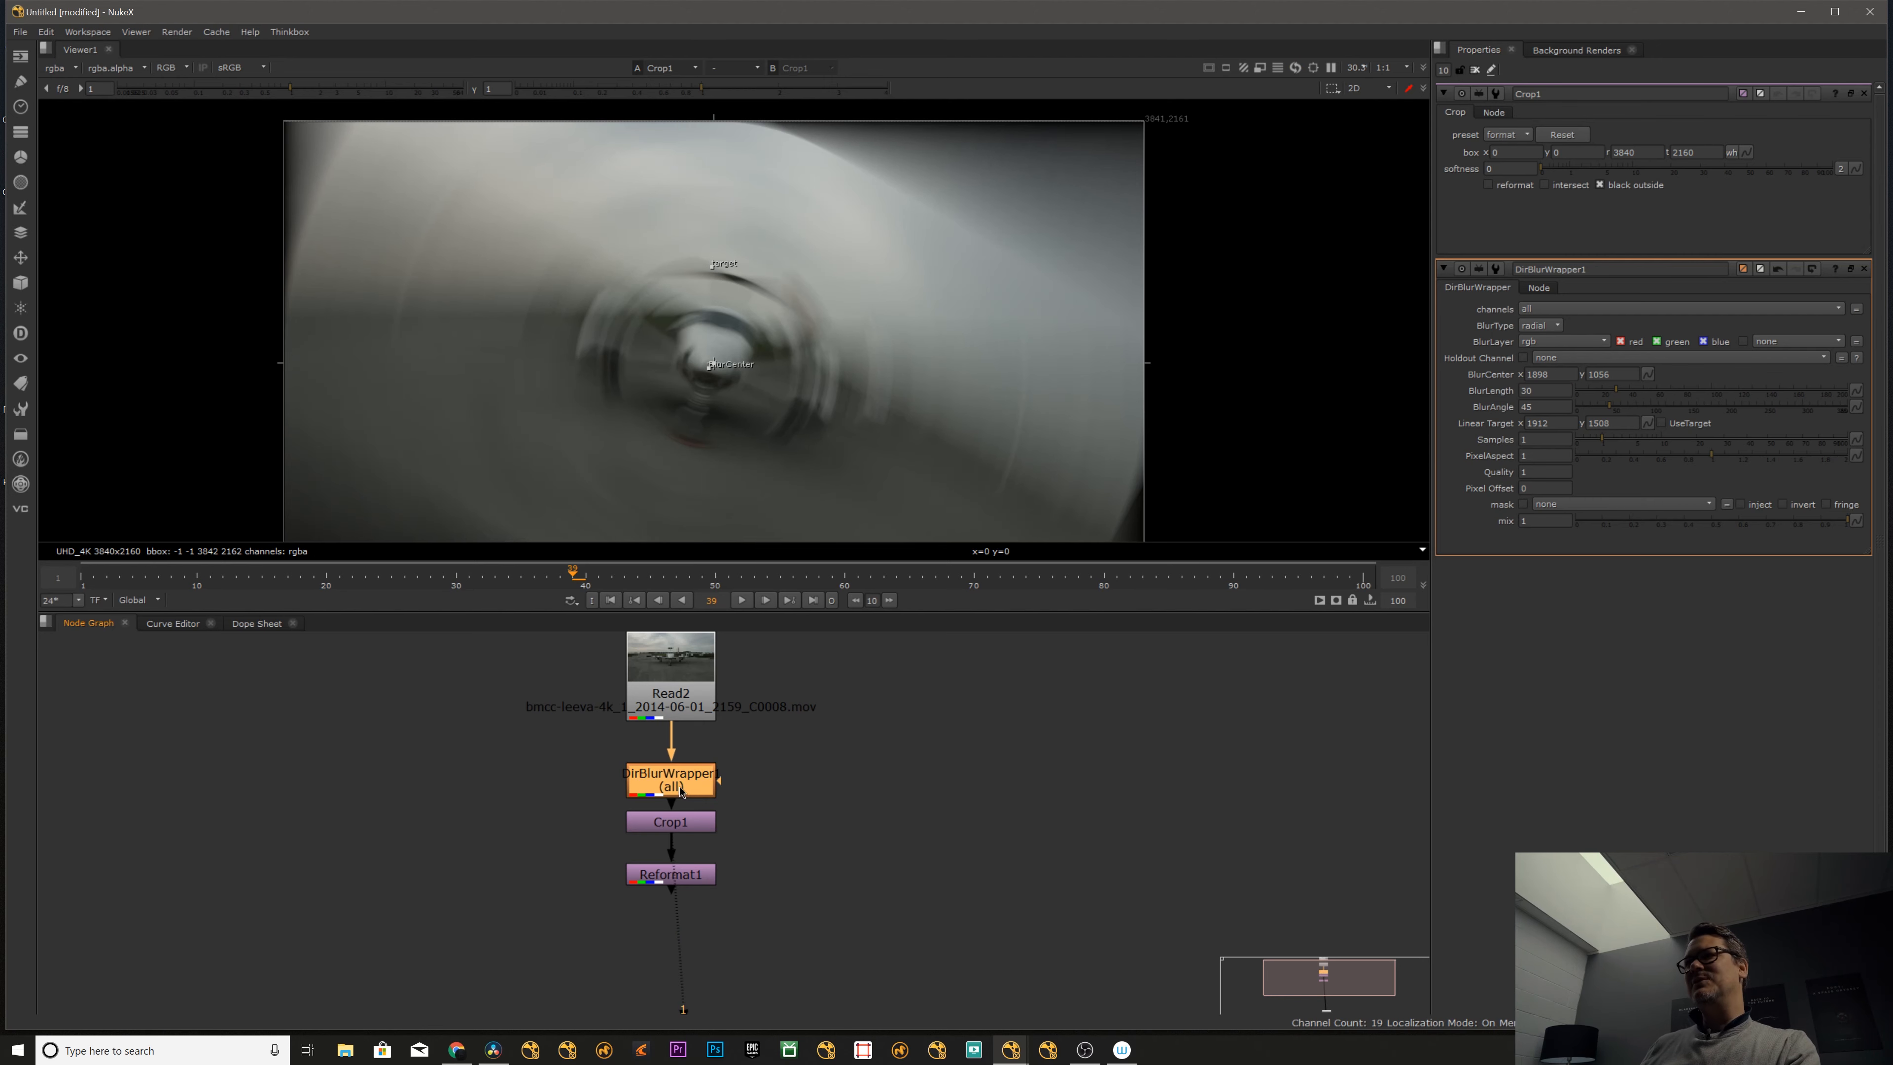
{"action": "key", "text": "d"}
{"action": "left_click", "coordinate": [802, 804]}
{"action": "left_click", "coordinate": [680, 833]}
{"action": "key", "text": "d"}
{"action": "left_click", "coordinate": [680, 795]}
{"action": "key", "text": "d"}
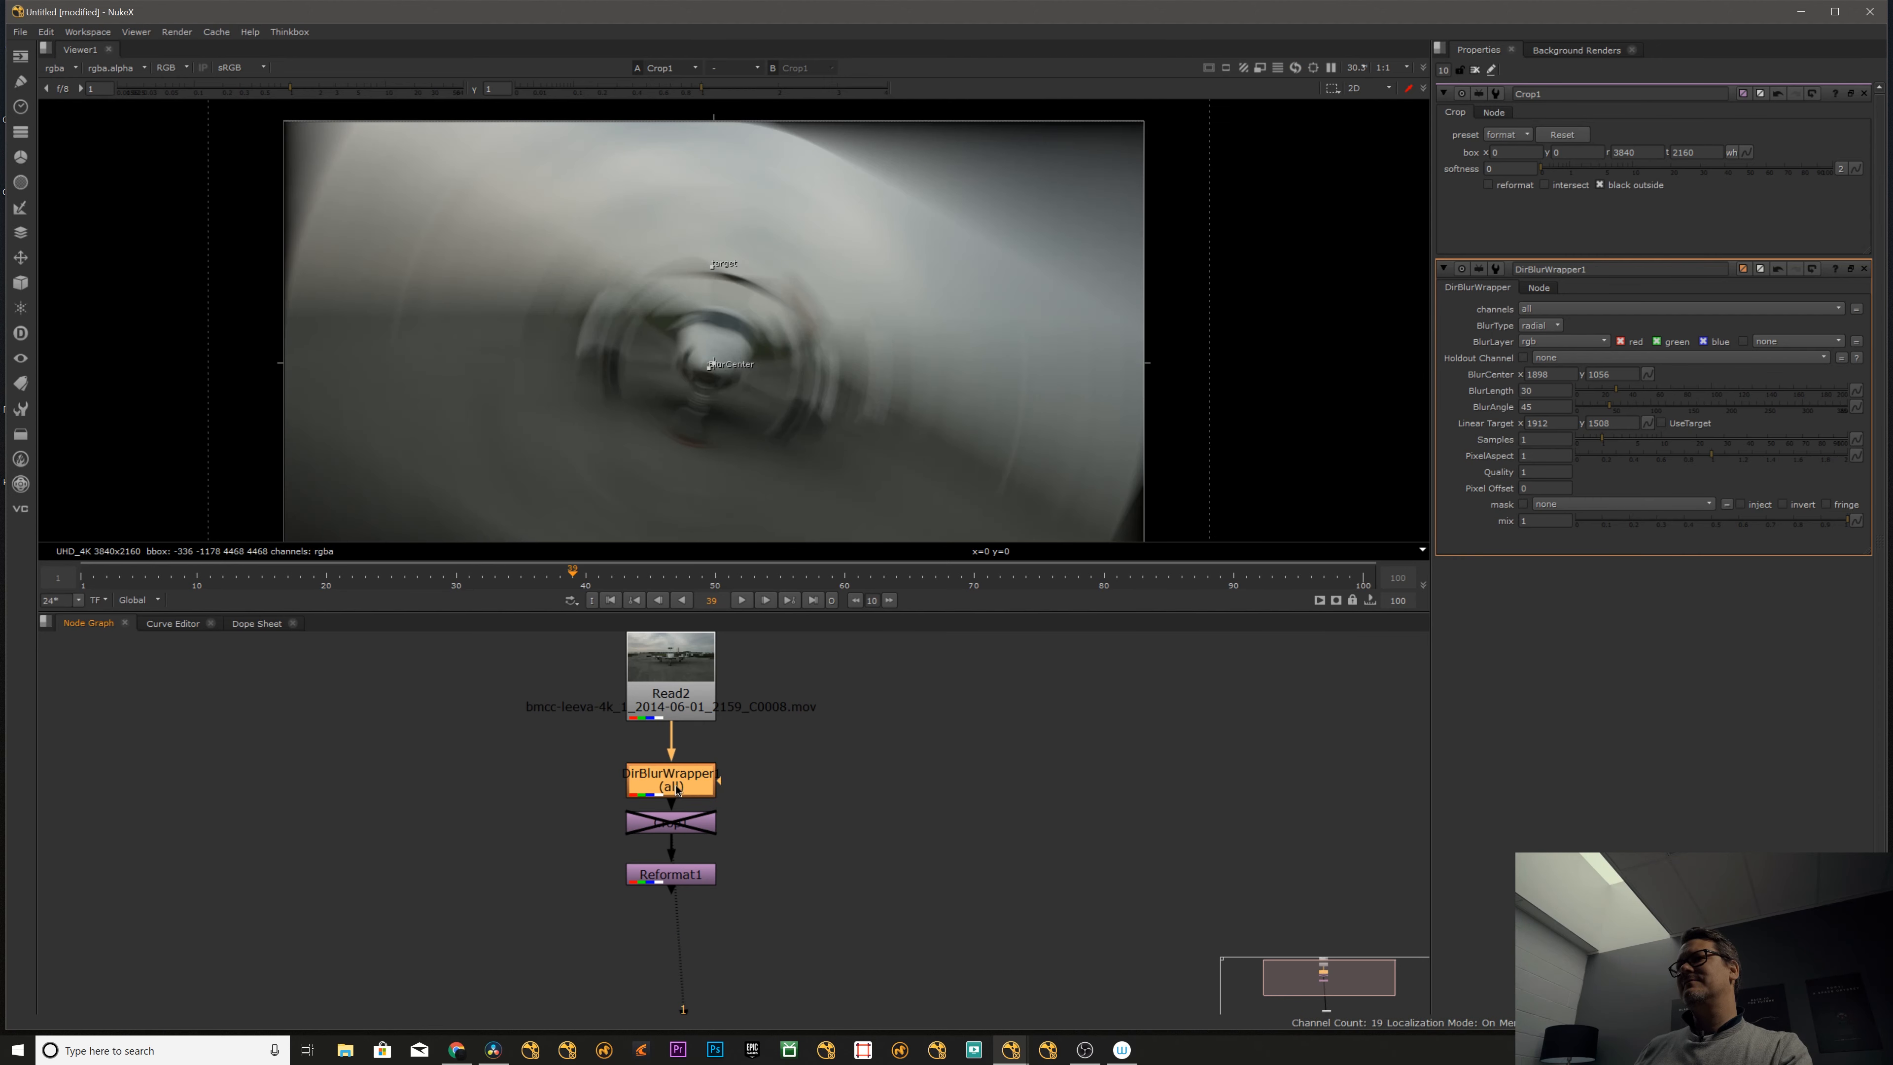
- View the Reformat node's output and compare it with the directional blur disabled and enabled
{"action": "left_click", "coordinate": [667, 823]}
{"action": "left_click", "coordinate": [670, 875]}
{"action": "left_click_drag", "start_coordinate": [675, 899], "coordinate": [672, 879]}
{"action": "left_click", "coordinate": [673, 824]}
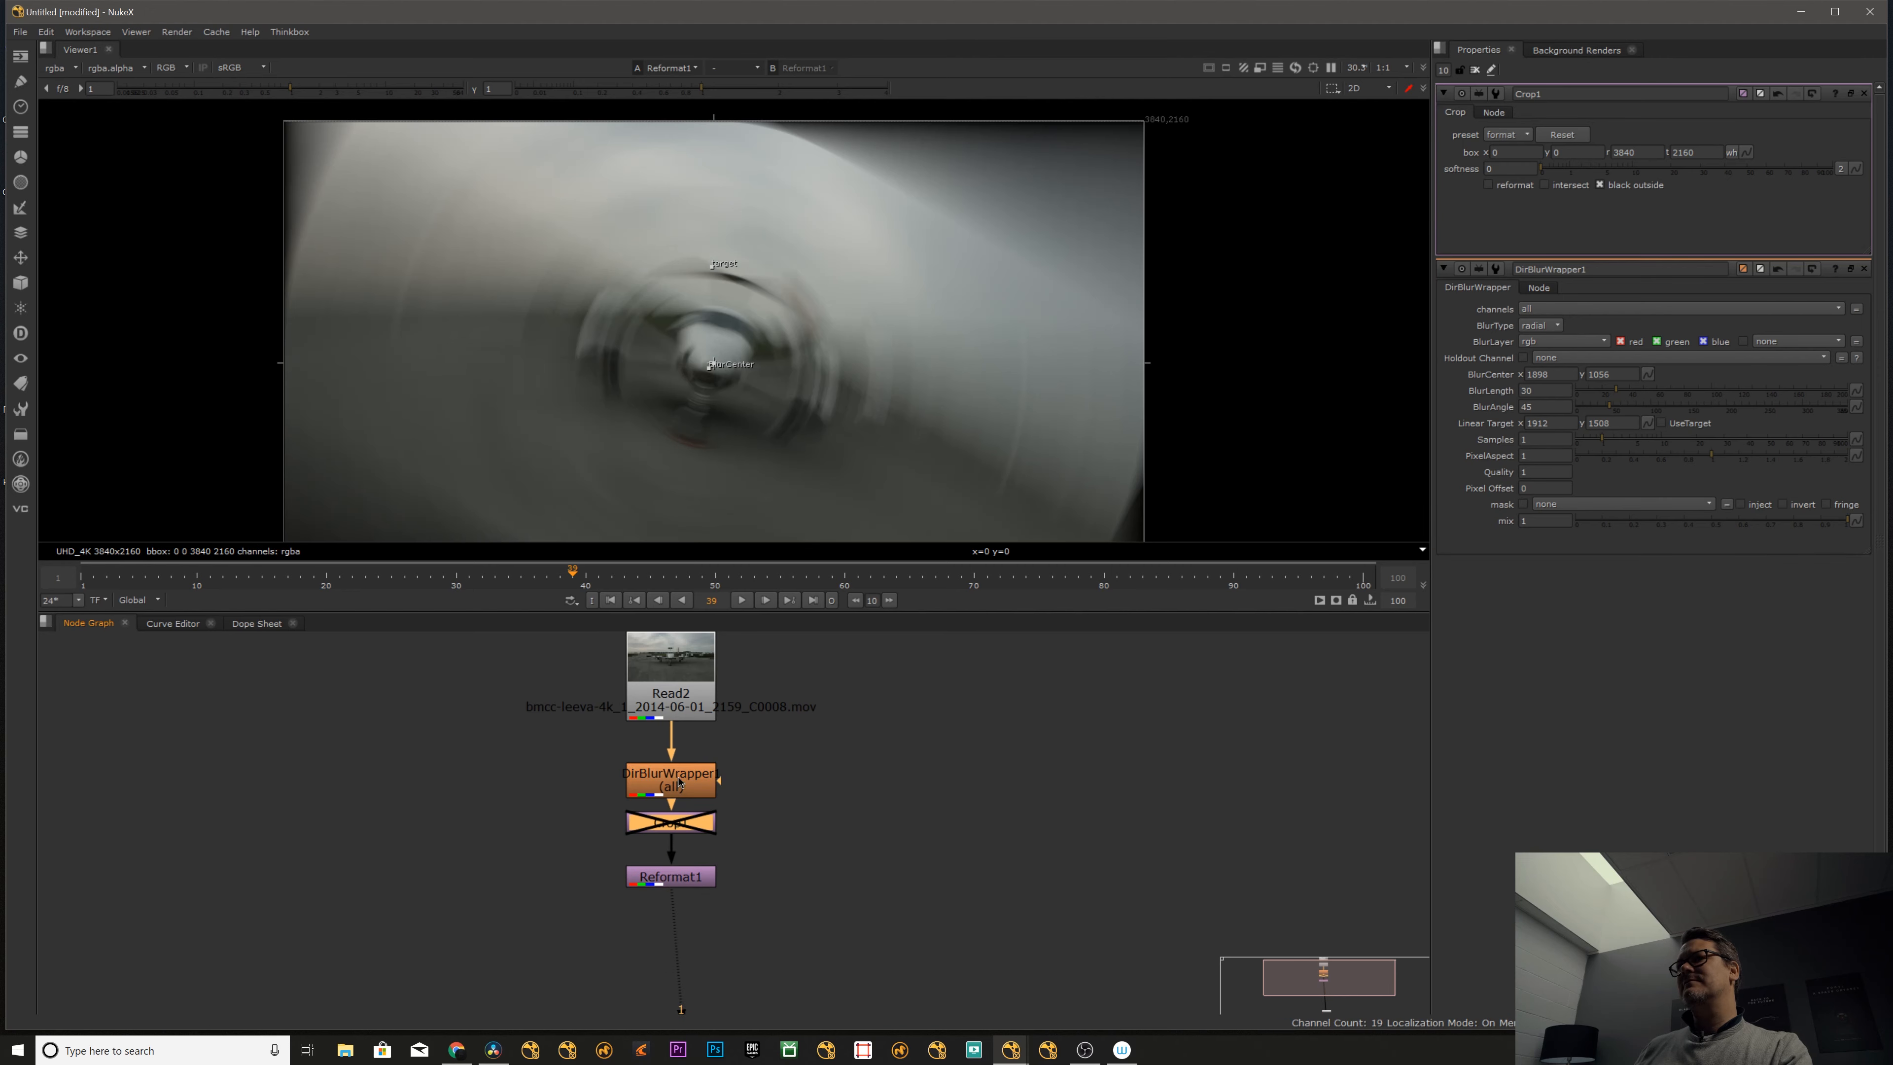
{"action": "left_click", "coordinate": [679, 788]}
{"action": "key", "text": "d"}
{"action": "key", "text": "d"}
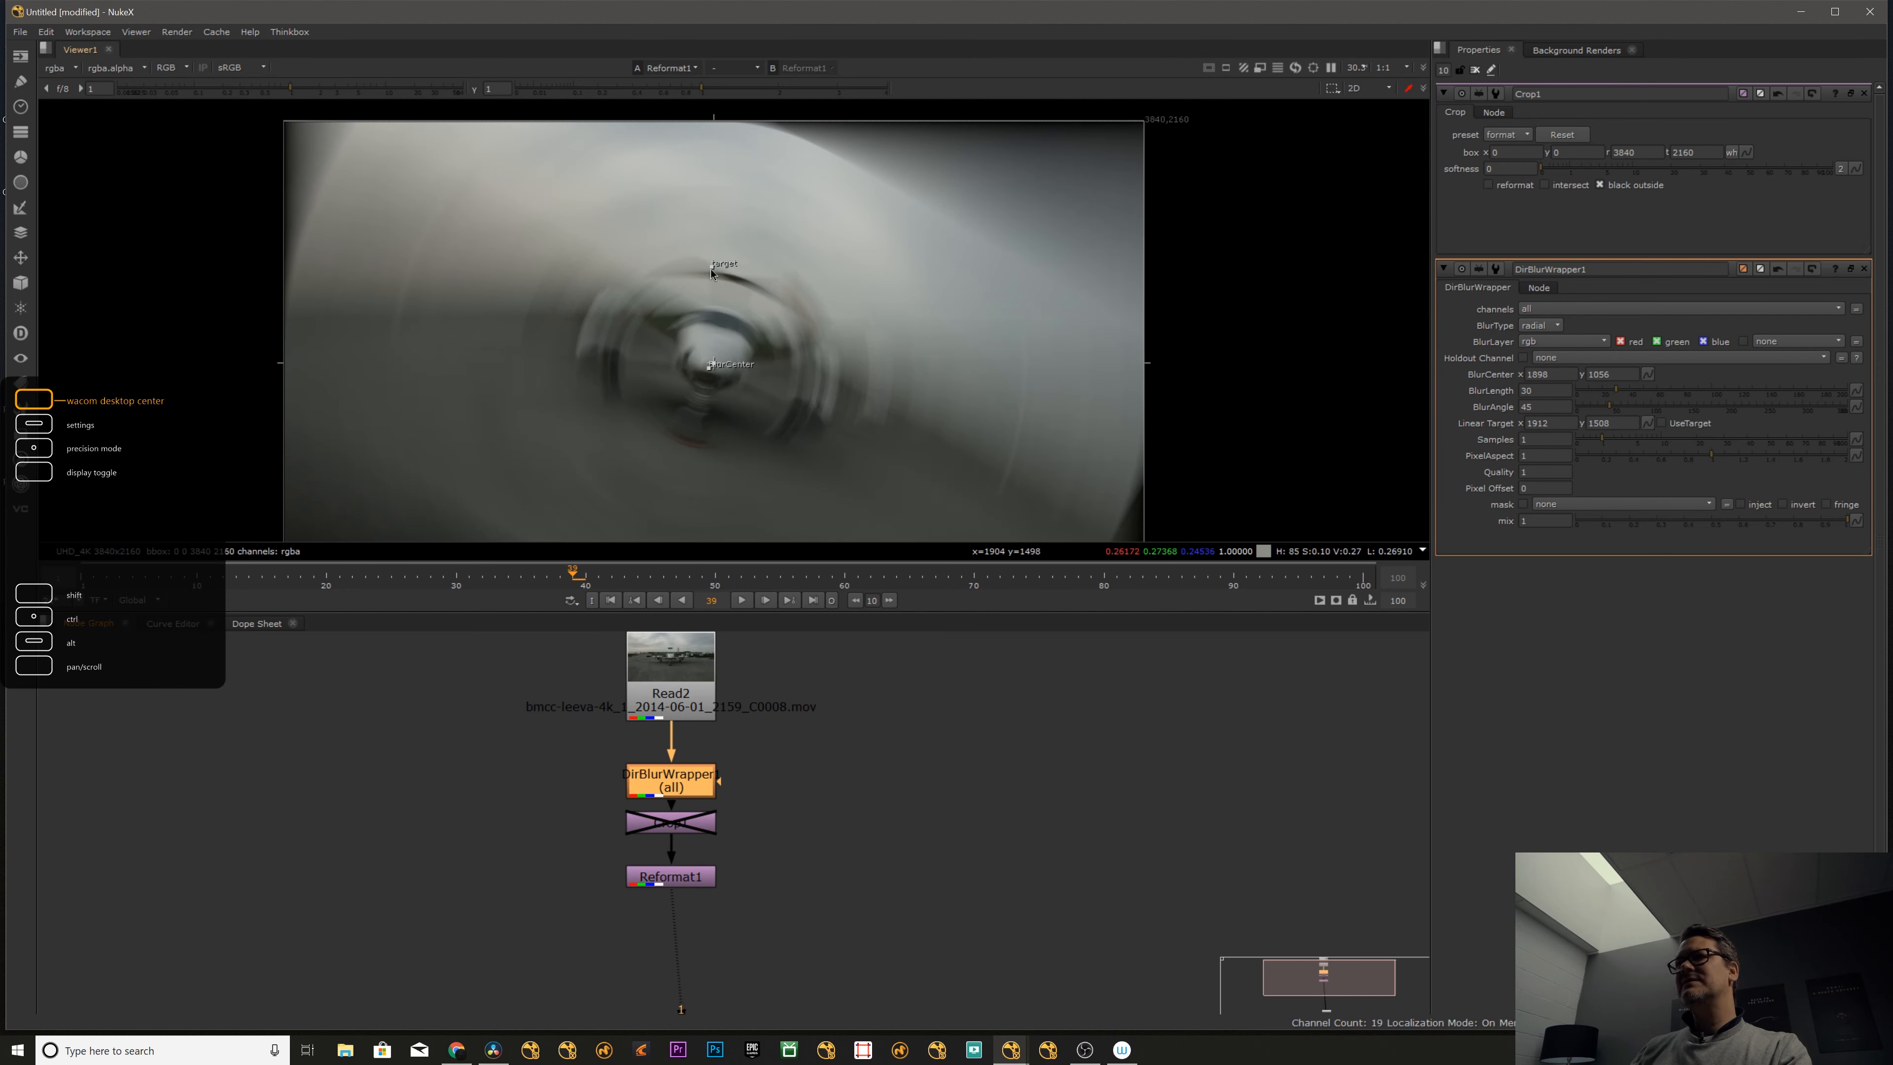
- Move the blur's linear target to about x 2414, y 1334 and set the blur type to linear
{"action": "left_click_drag", "start_coordinate": [711, 273], "coordinate": [824, 303]}
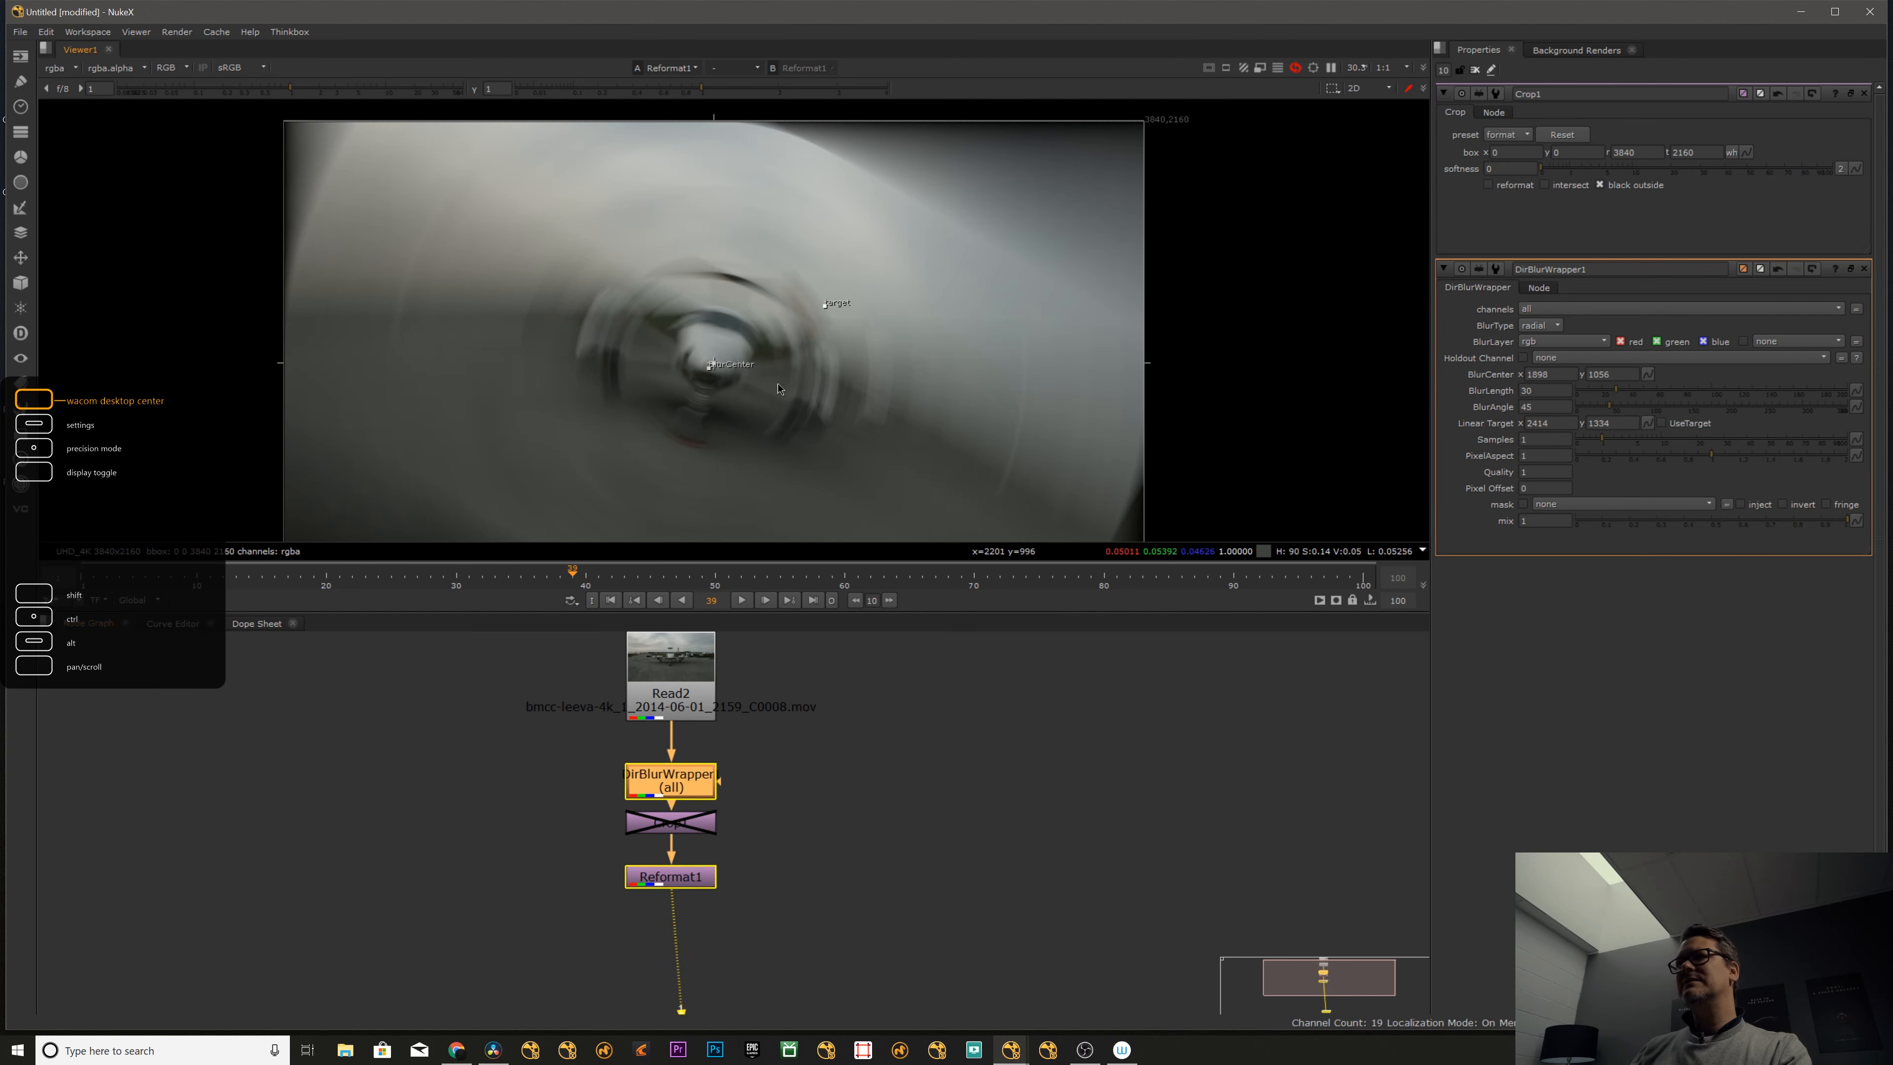
{"action": "left_click", "coordinate": [1534, 325]}
{"action": "left_click", "coordinate": [1533, 312]}
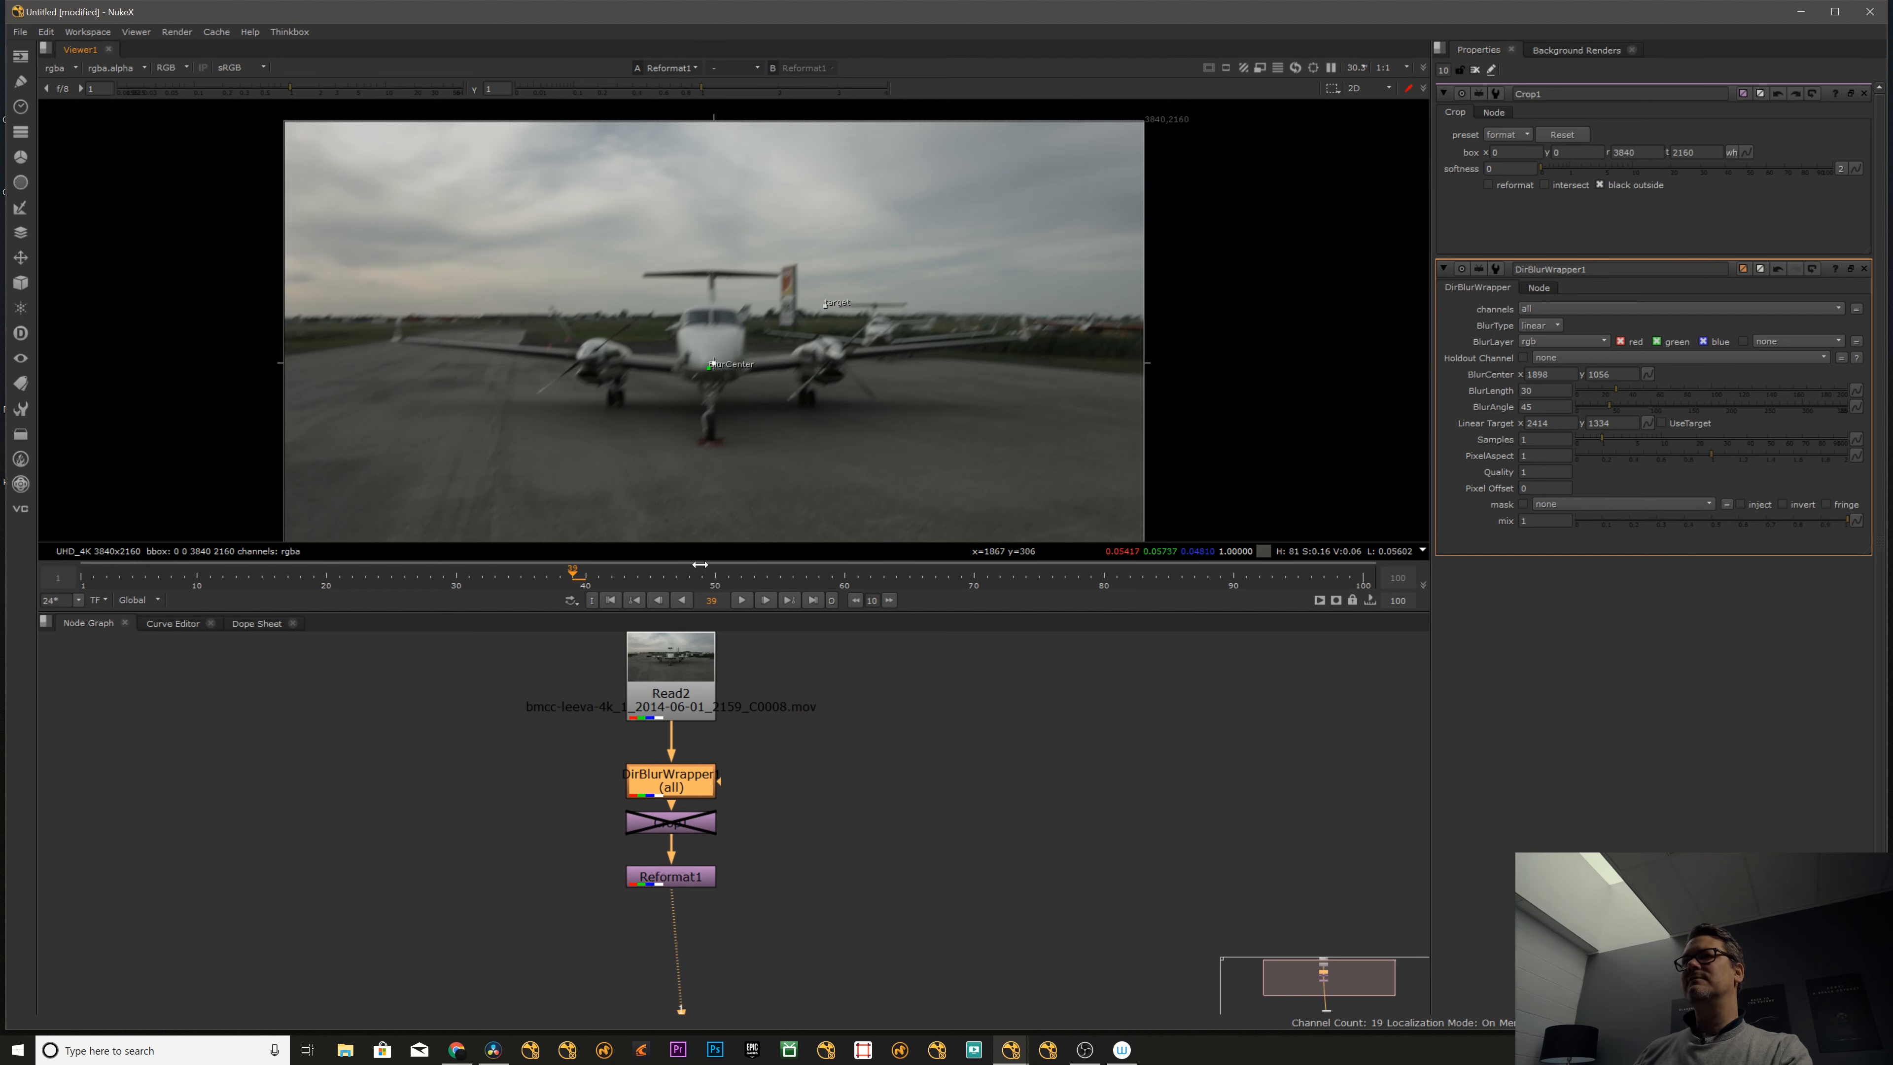
- Show the output of the disabled Crop node in the viewer
{"action": "left_click_drag", "start_coordinate": [668, 823], "coordinate": [663, 823]}
{"action": "key", "text": "1"}
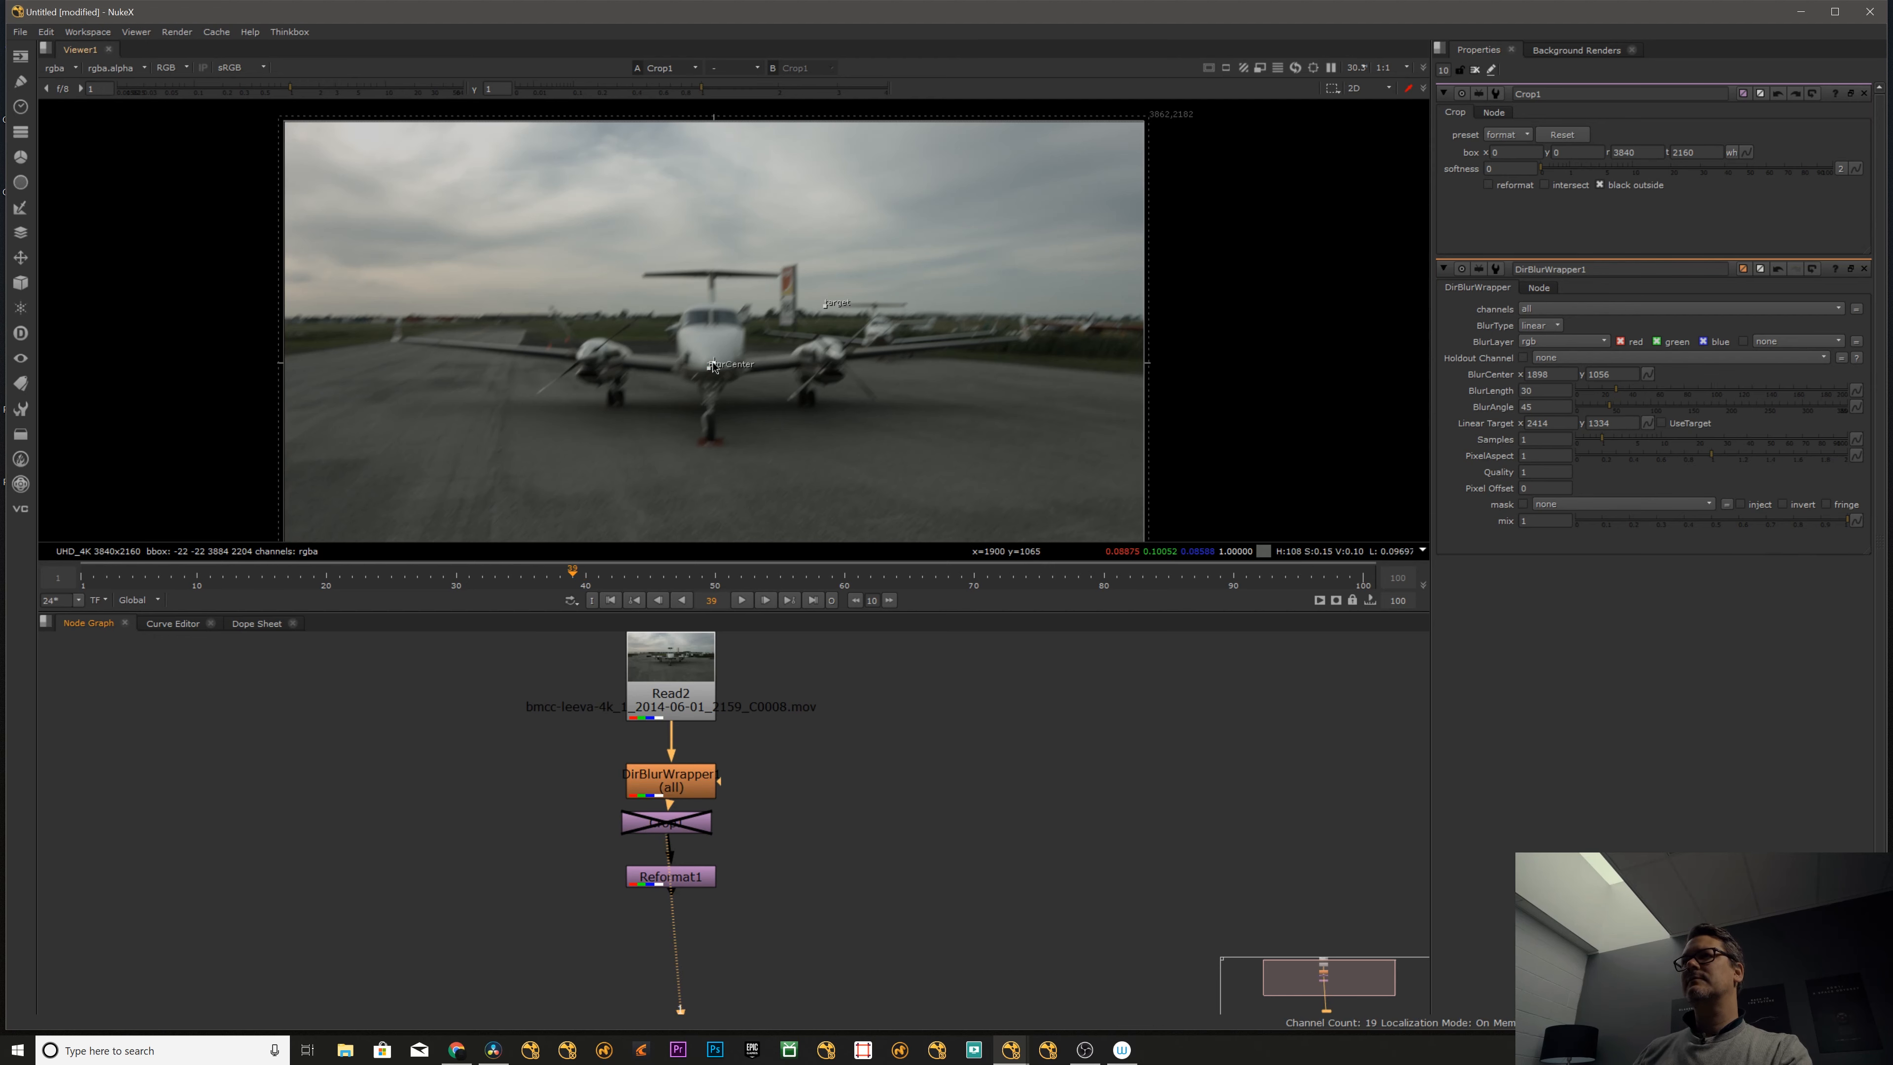
- Reopen the directional blur's properties in a floating window and move the blur center to about x 1284, y 1112 and the linear target to about x 3044, y 1142
{"action": "left_click", "coordinate": [1864, 94]}
{"action": "left_click", "coordinate": [1864, 95]}
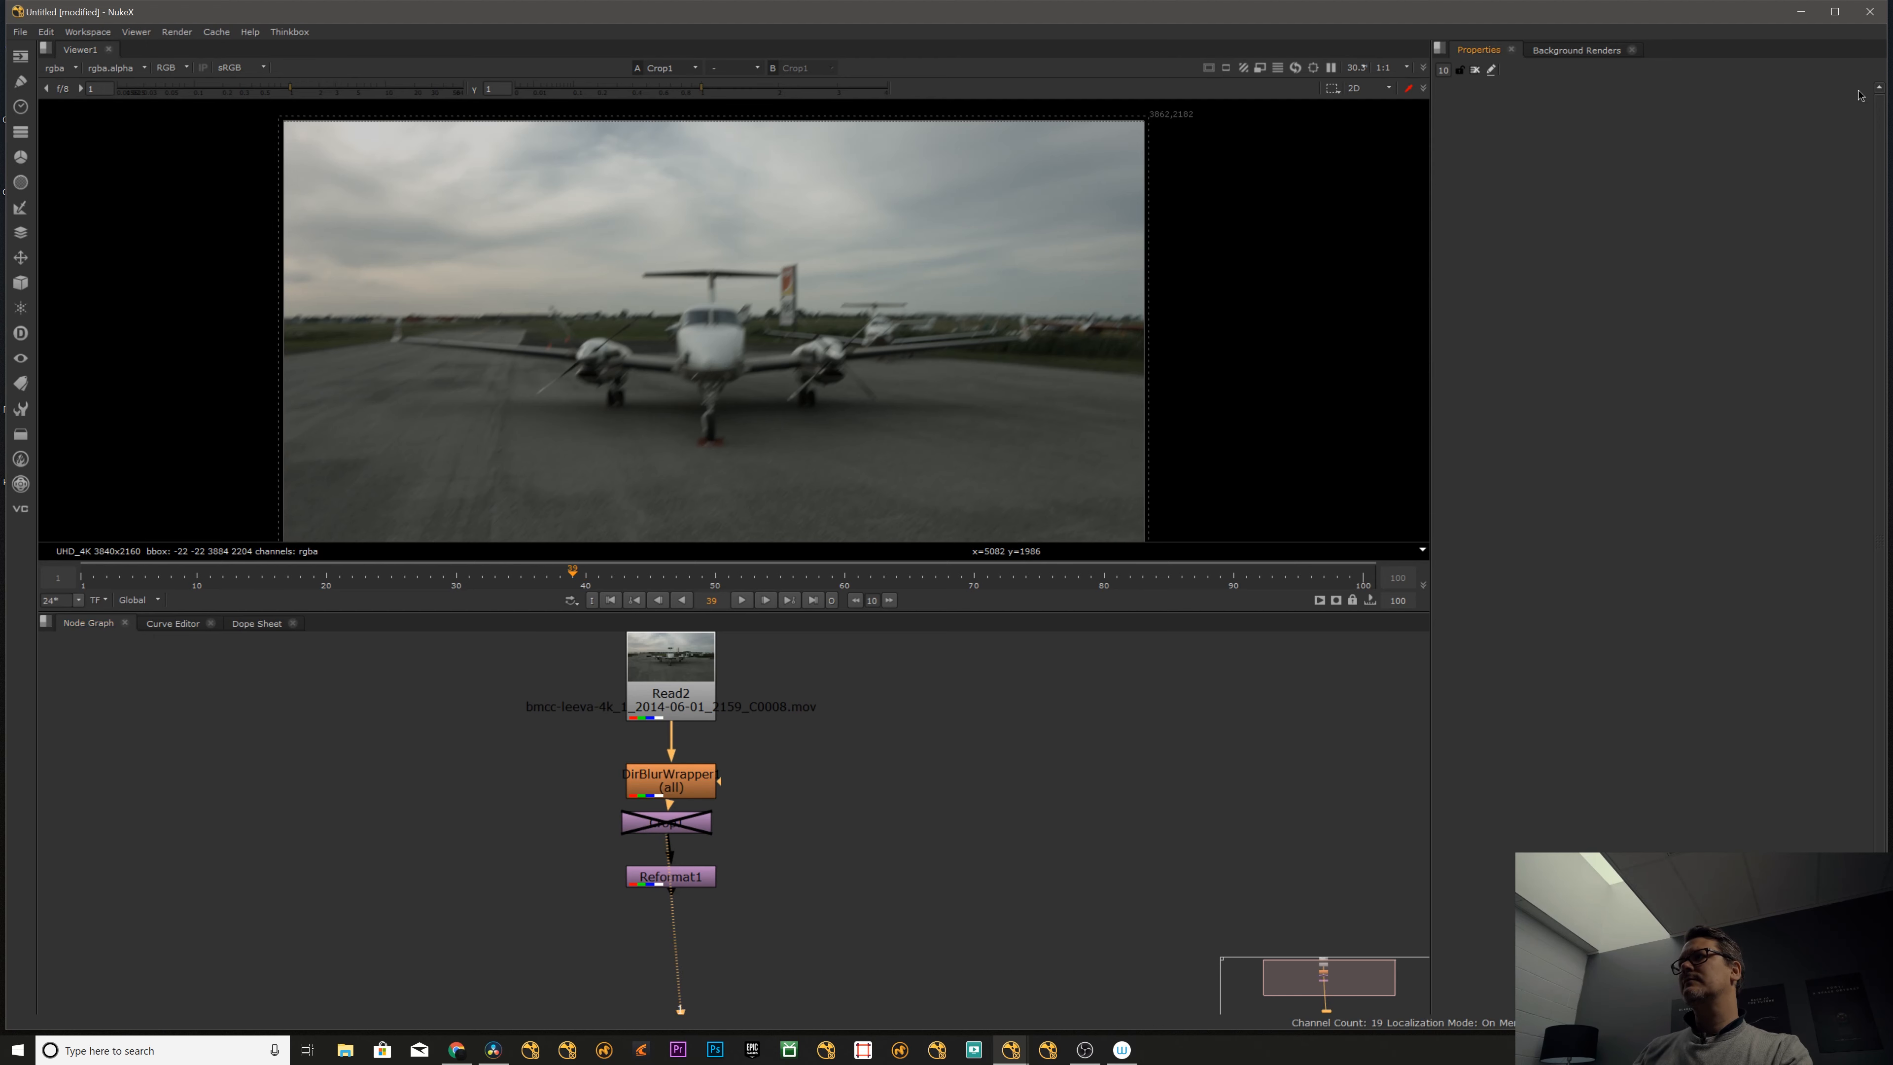
{"action": "left_click_drag", "start_coordinate": [697, 784], "coordinate": [692, 775], "text": "ctrl"}
{"action": "double_click", "coordinate": [693, 779]}
{"action": "left_click_drag", "start_coordinate": [719, 368], "coordinate": [578, 355]}
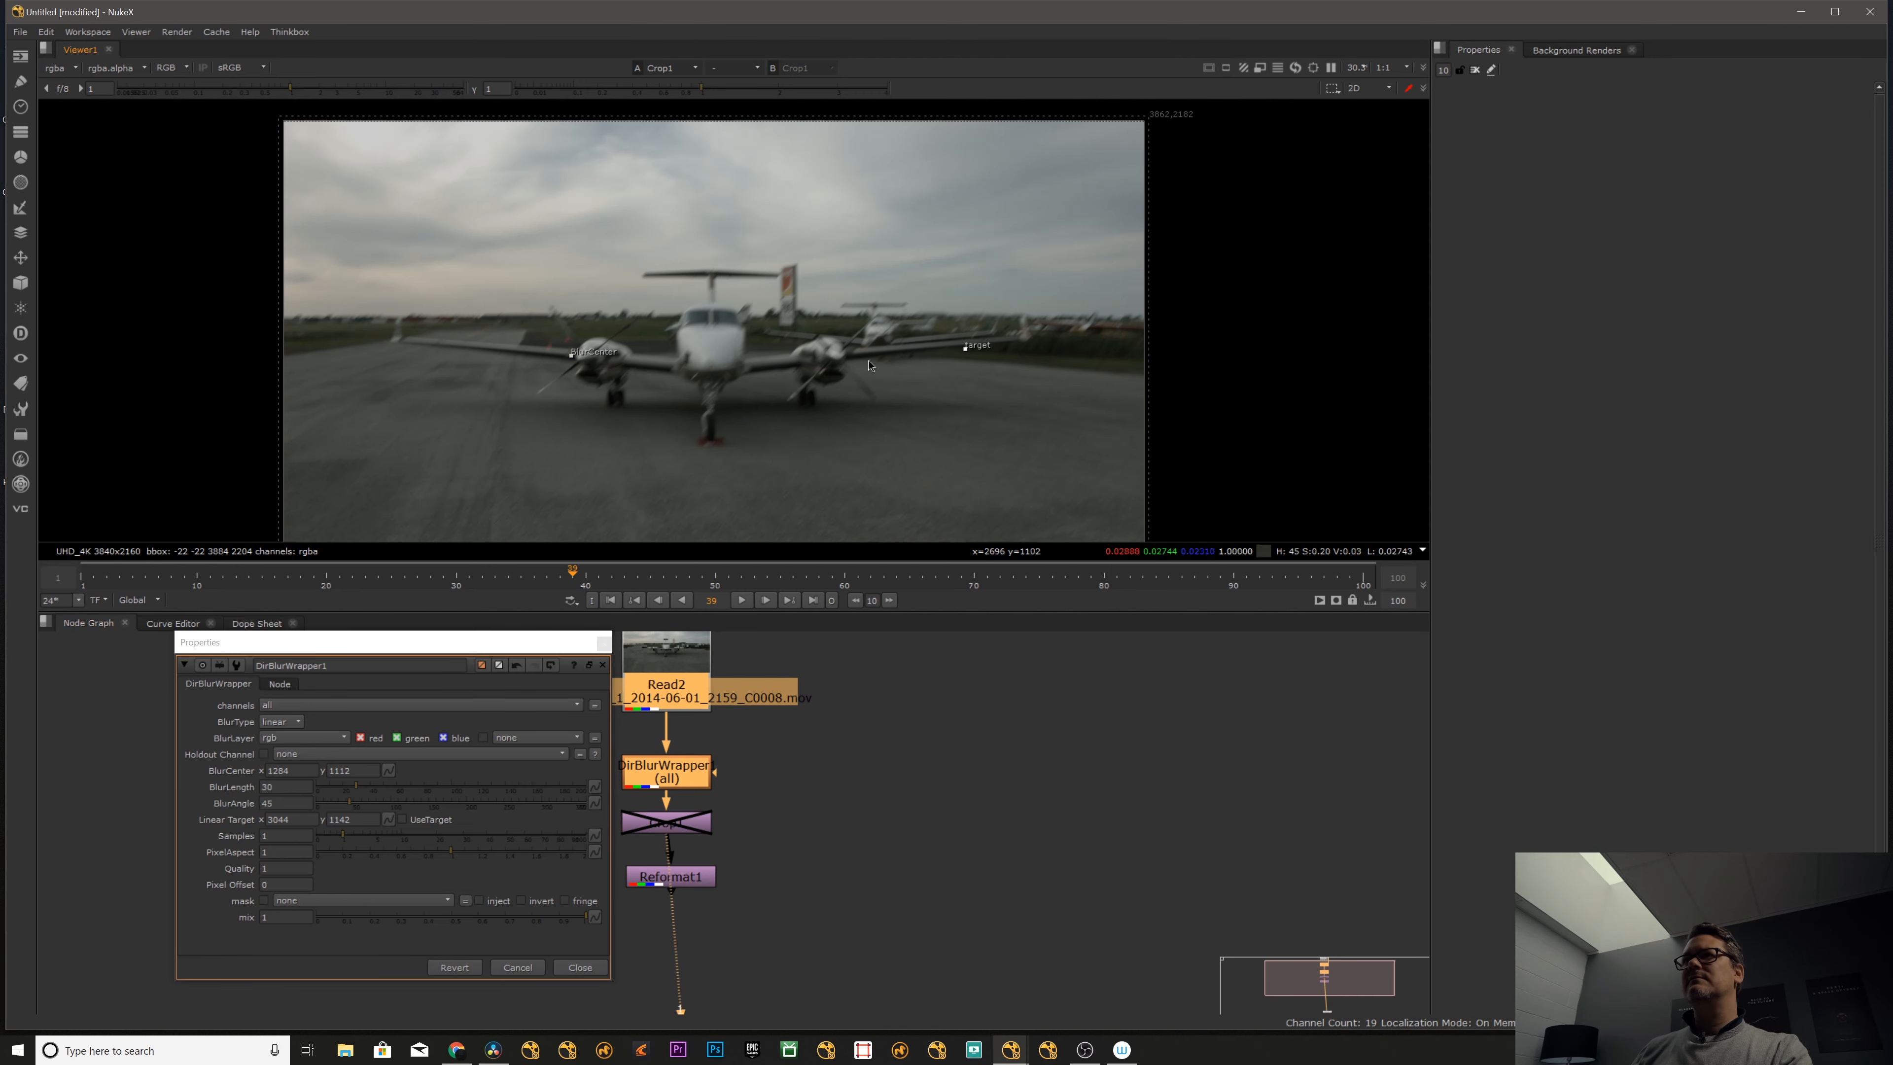
- Set the blur length to 200, nudge the blur center to about x 1294, y 1126, and enable UseTarget
{"action": "left_click_drag", "start_coordinate": [352, 788], "coordinate": [618, 802]}
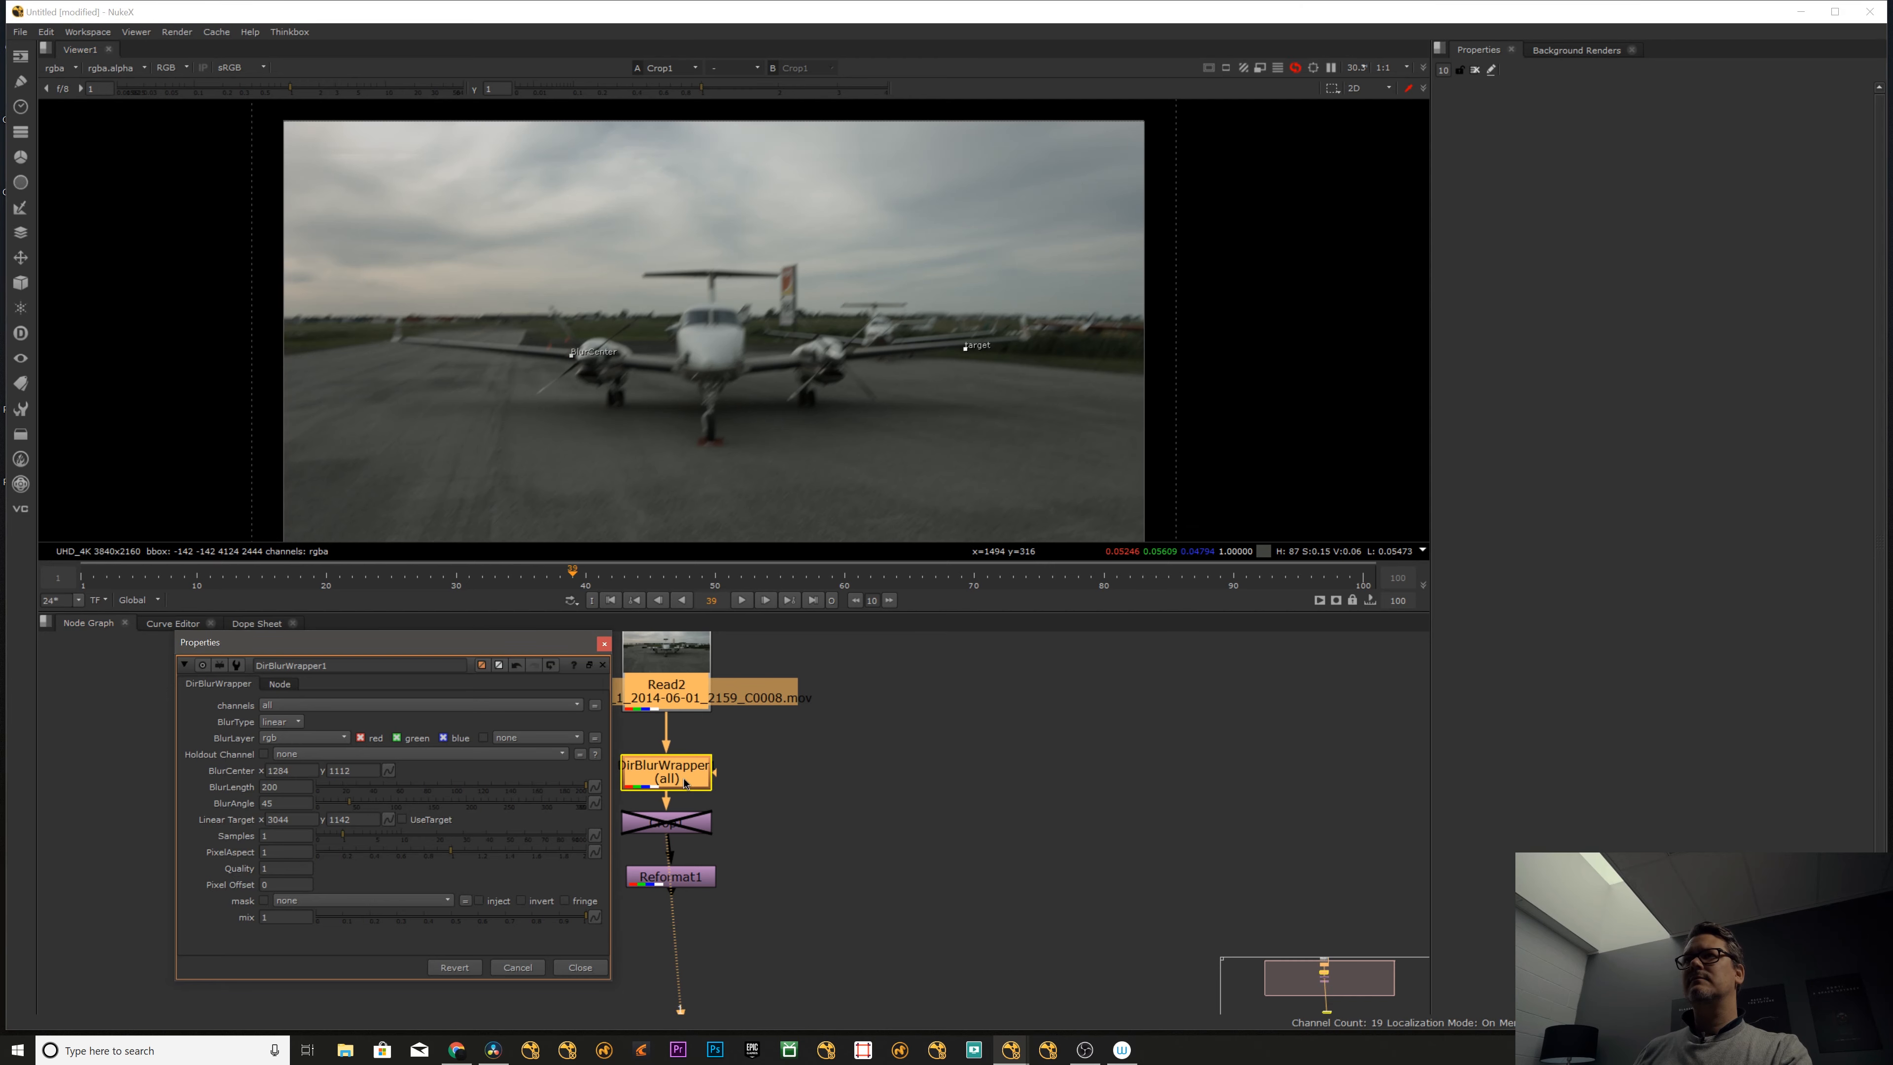
{"action": "left_click", "coordinate": [573, 356]}
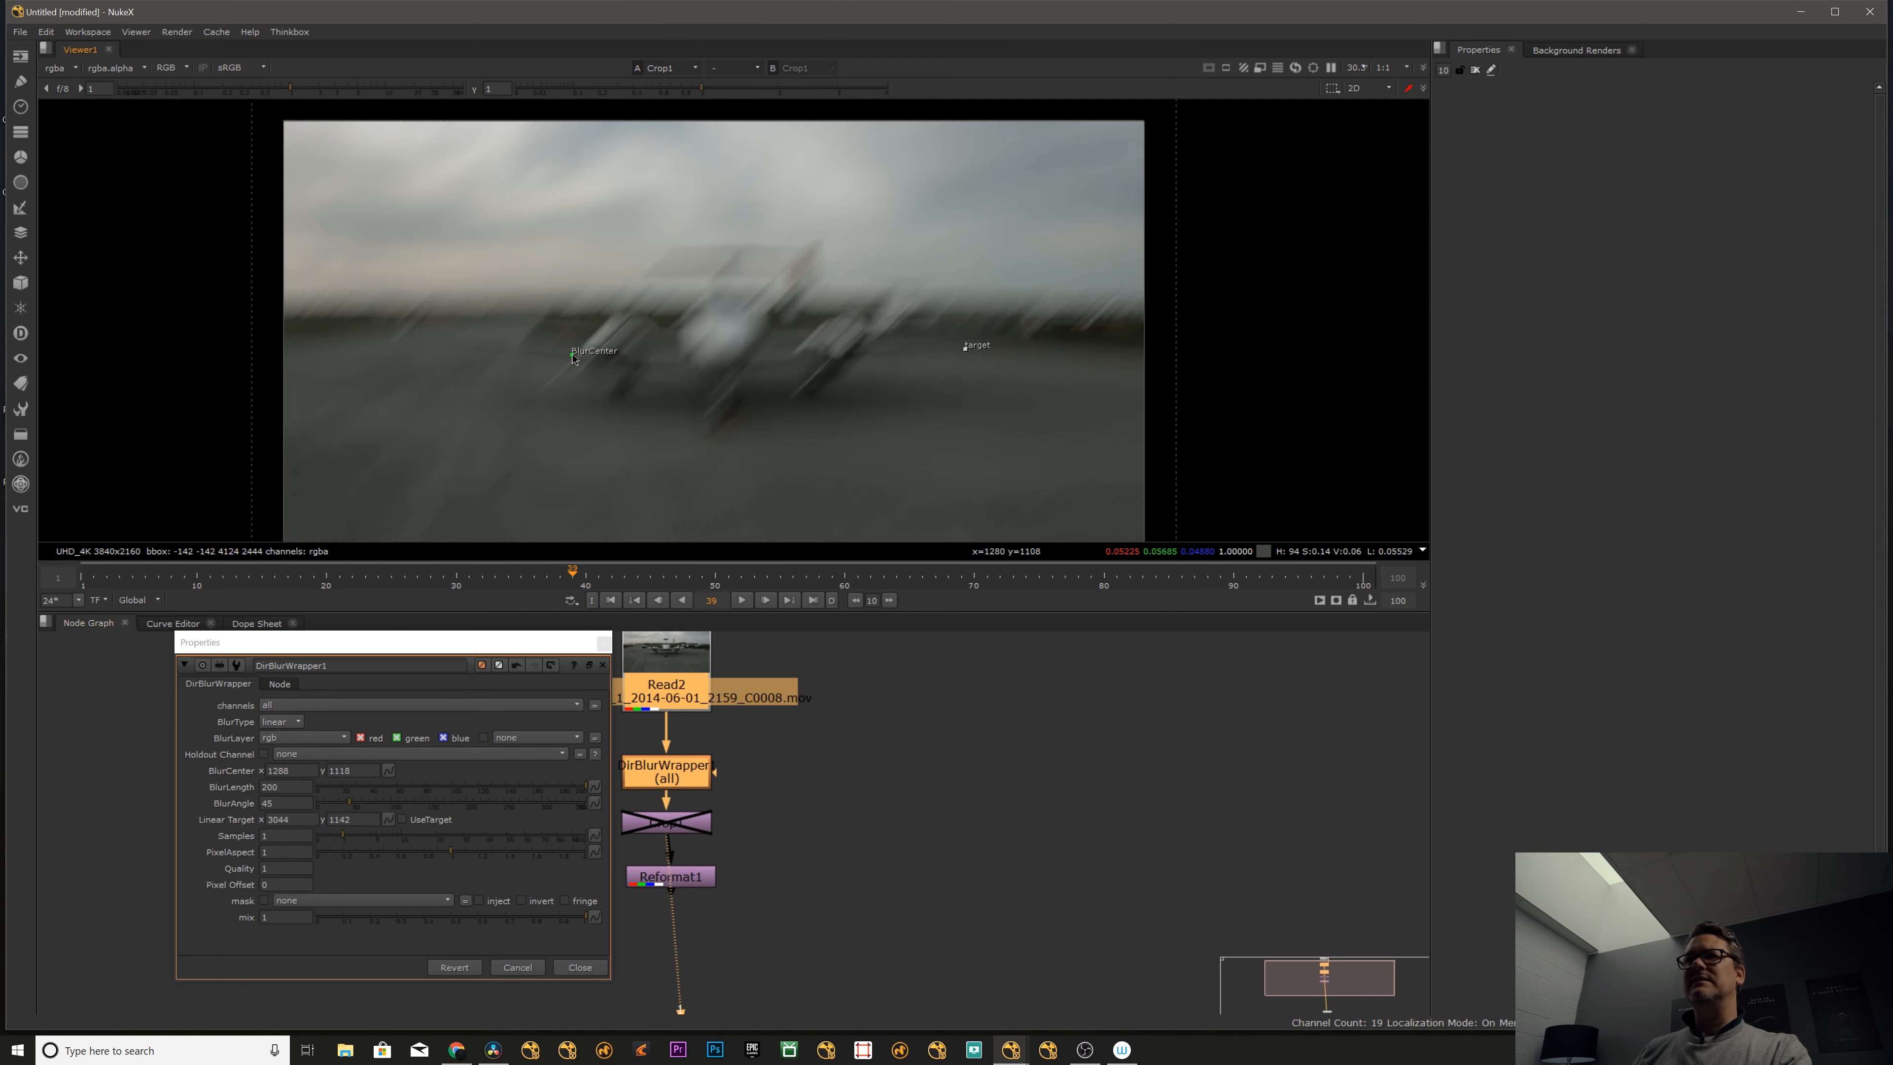
{"action": "left_click", "coordinate": [446, 819]}
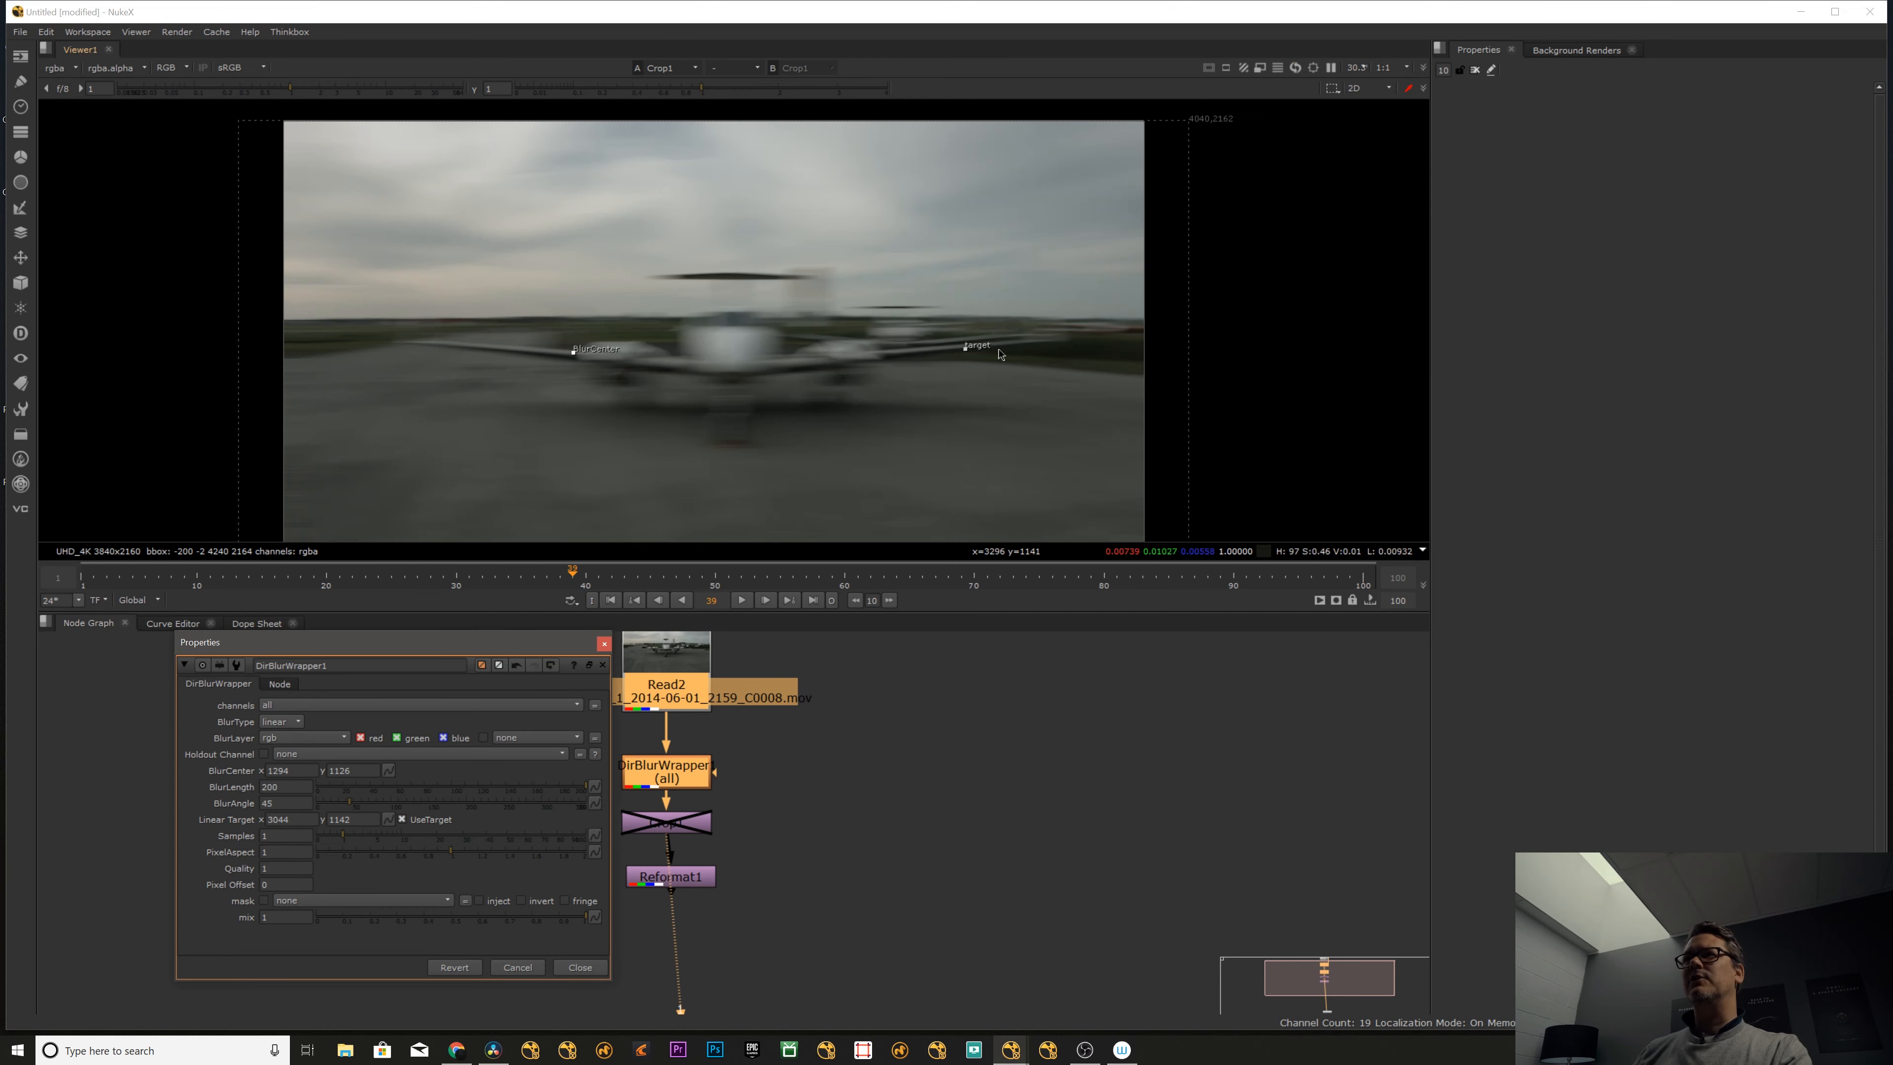
- Move the linear target through several positions around the airplane to redirect the blur, ending at about x 2848, y 216
{"action": "left_click", "coordinate": [970, 353]}
{"action": "left_click_drag", "start_coordinate": [970, 353], "coordinate": [895, 225]}
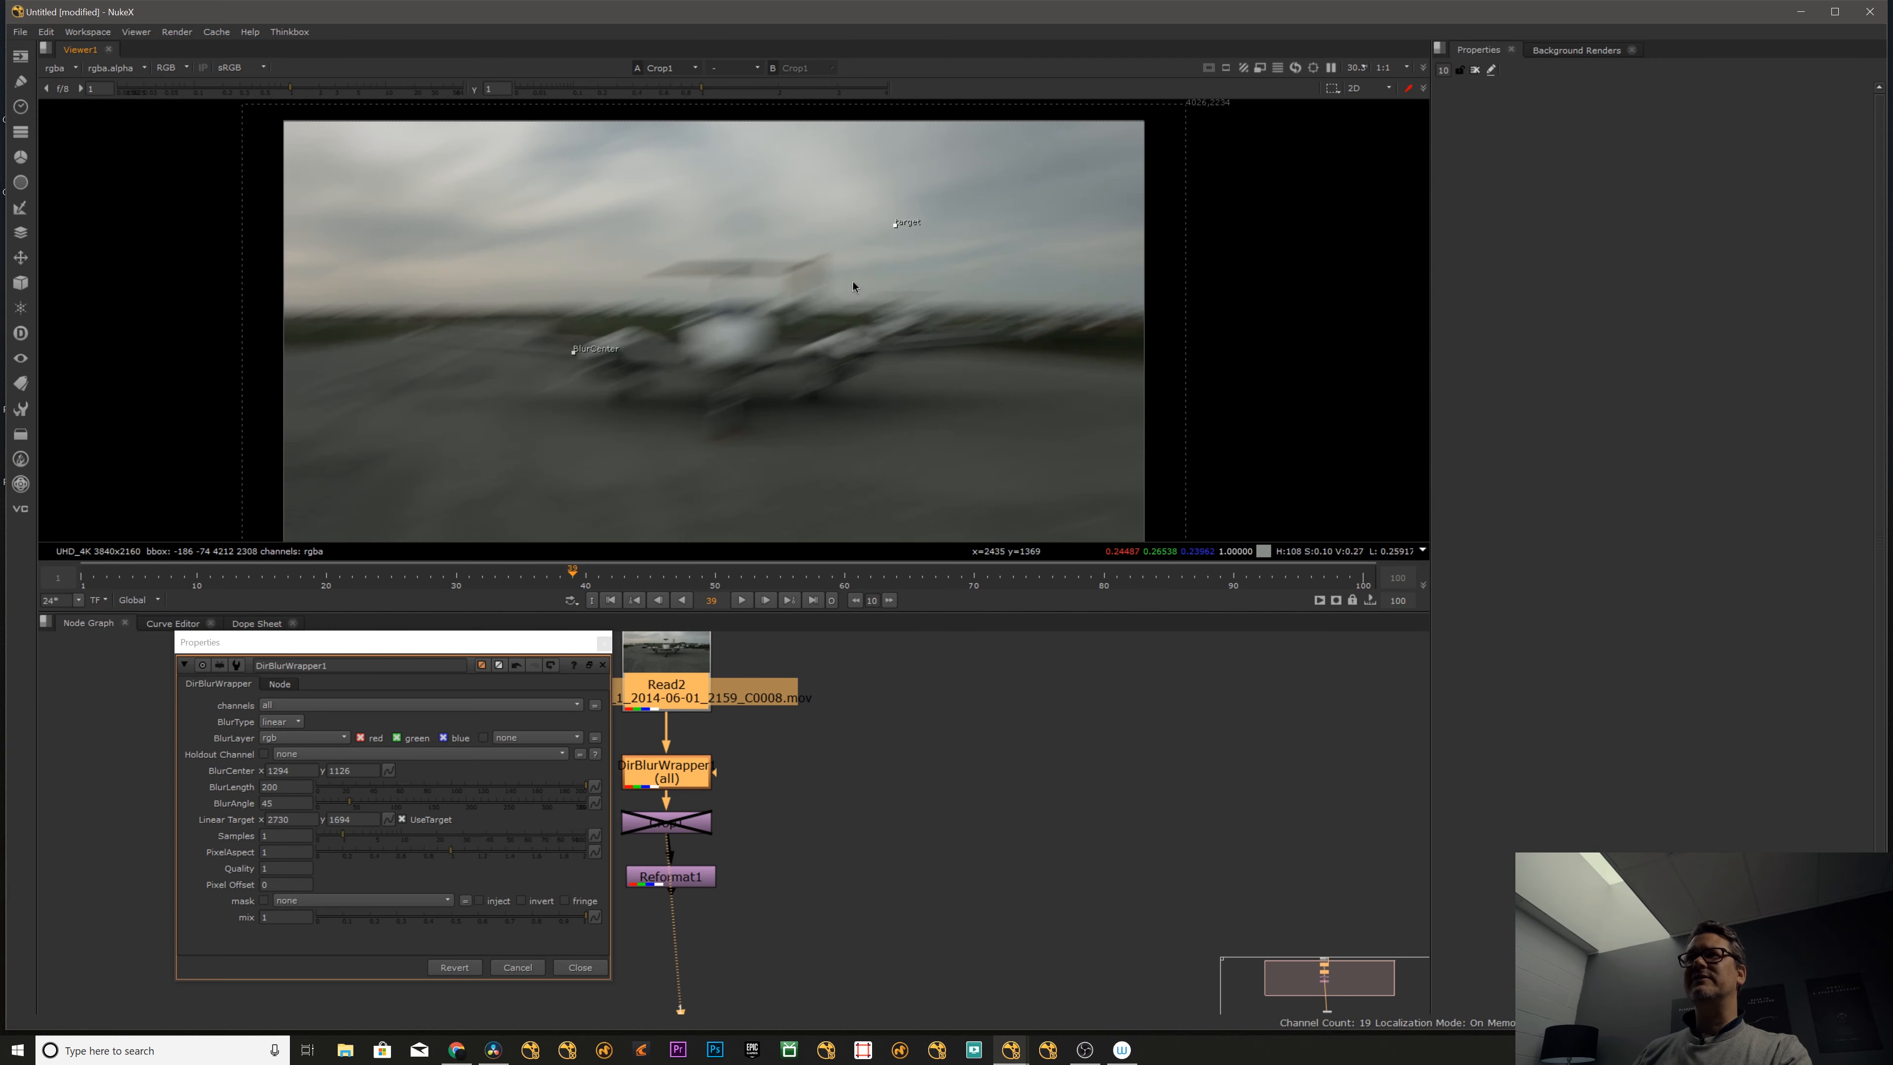
{"action": "left_click_drag", "start_coordinate": [371, 218], "coordinate": [197, 211]}
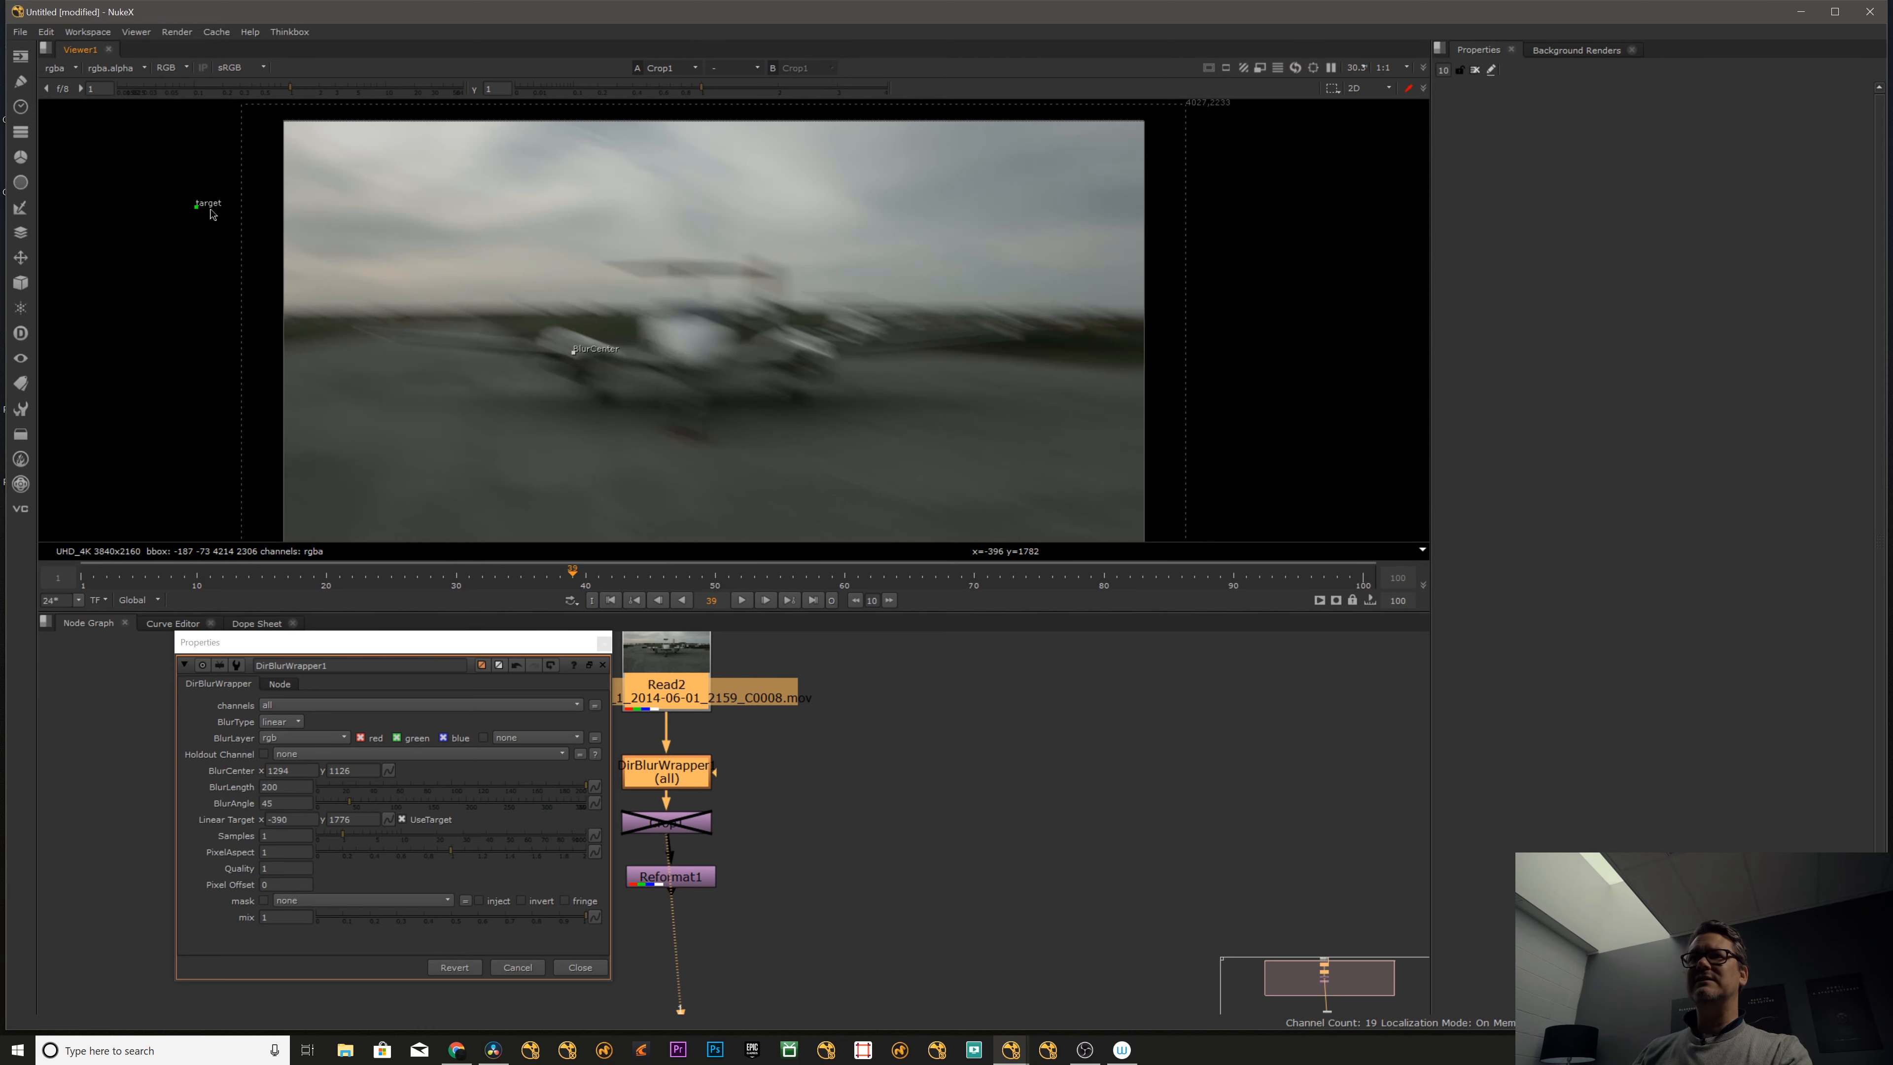
{"action": "left_click_drag", "start_coordinate": [383, 531], "coordinate": [387, 528]}
{"action": "middle_click_drag", "start_coordinate": [400, 526], "coordinate": [406, 433]}
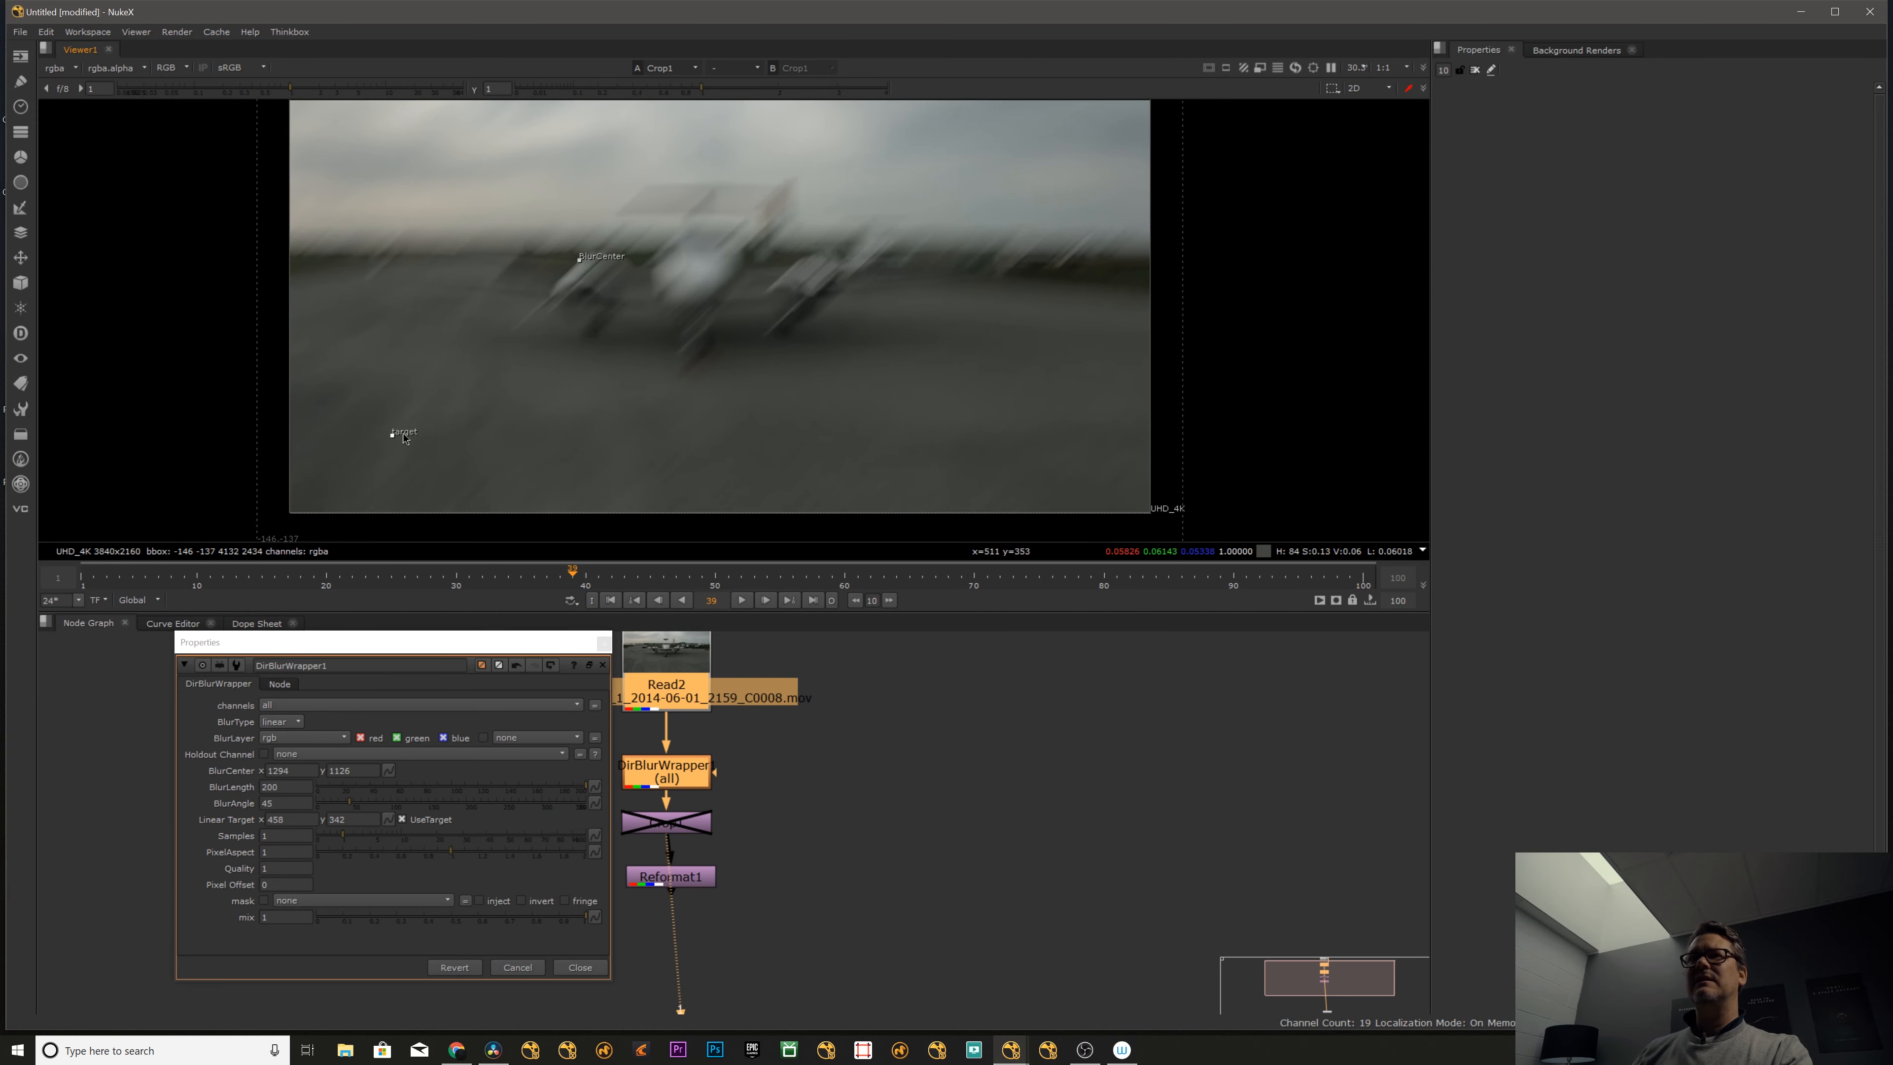
{"action": "left_click_drag", "start_coordinate": [892, 468], "coordinate": [939, 487]}
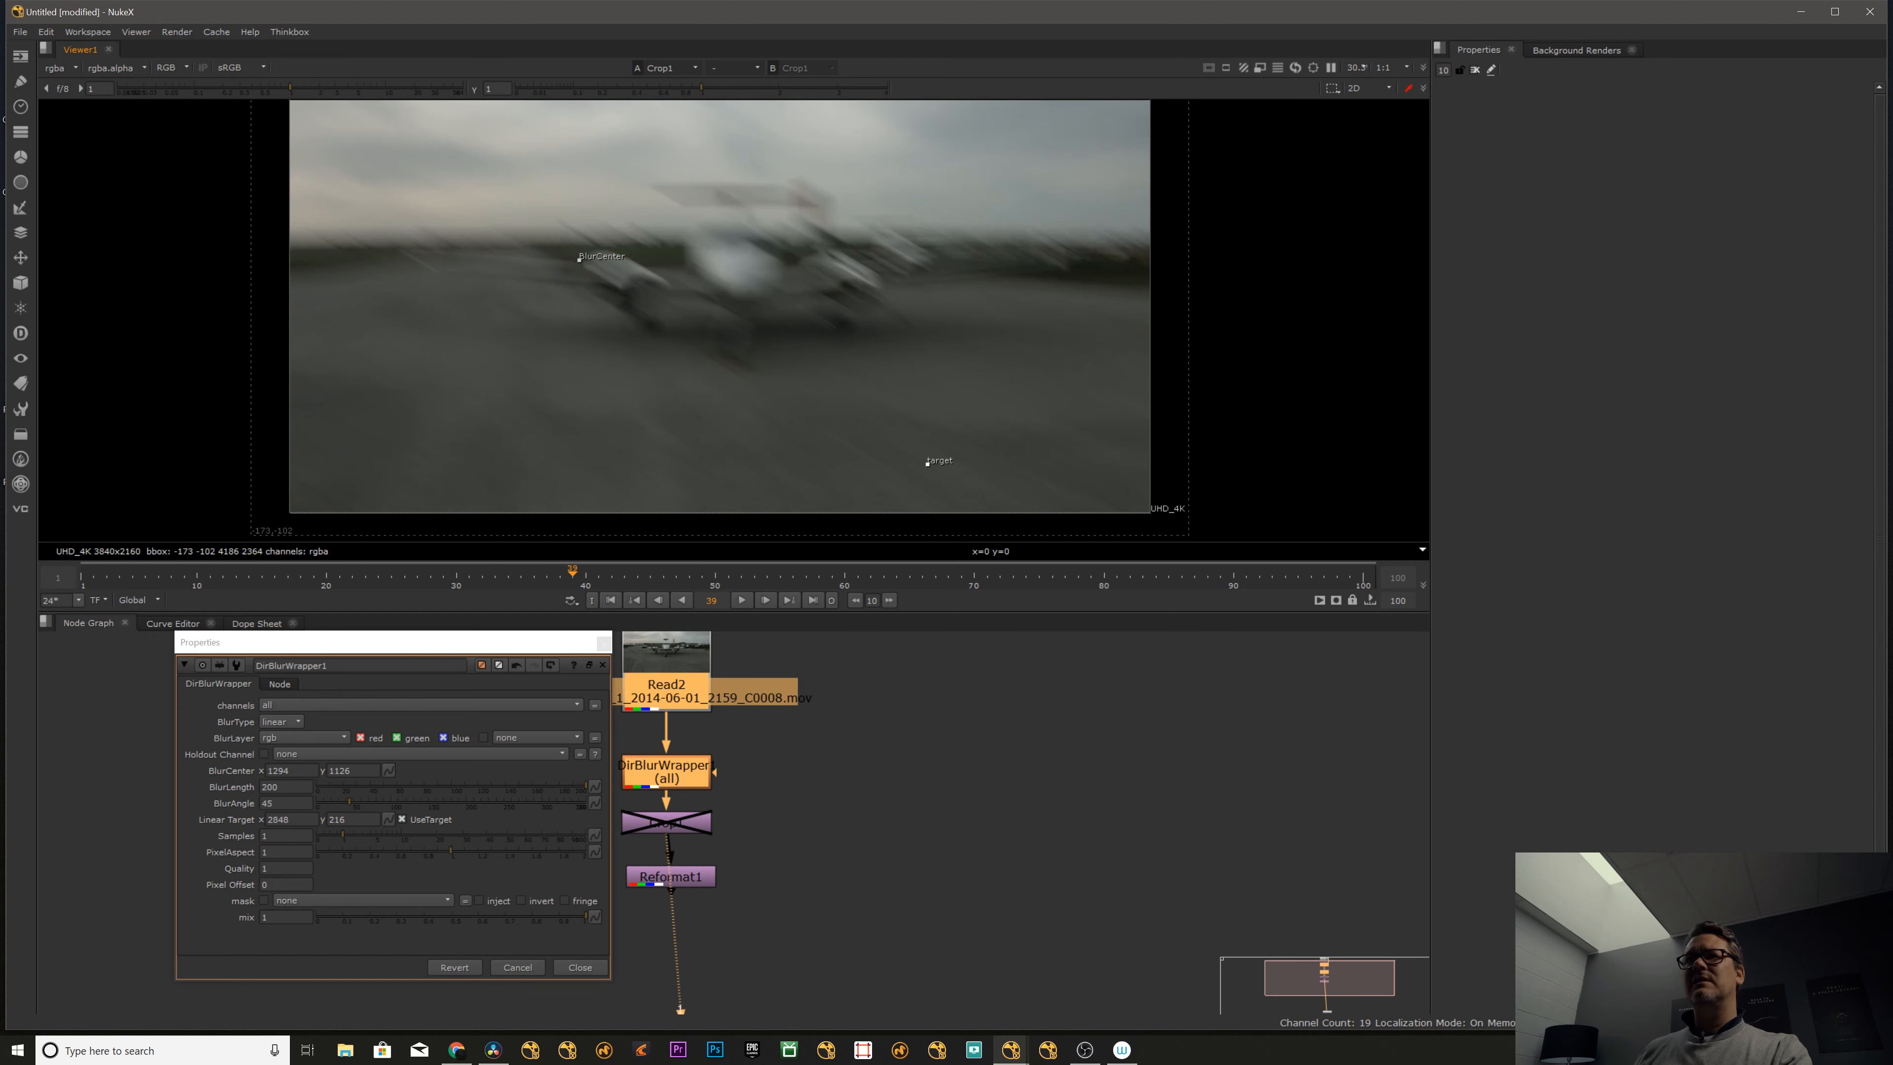
- Set the blur length to 800 and compare the image with the directional blur disabled and enabled
{"action": "left_click_drag", "start_coordinate": [268, 787], "coordinate": [217, 798]}
{"action": "key", "text": "Up"}
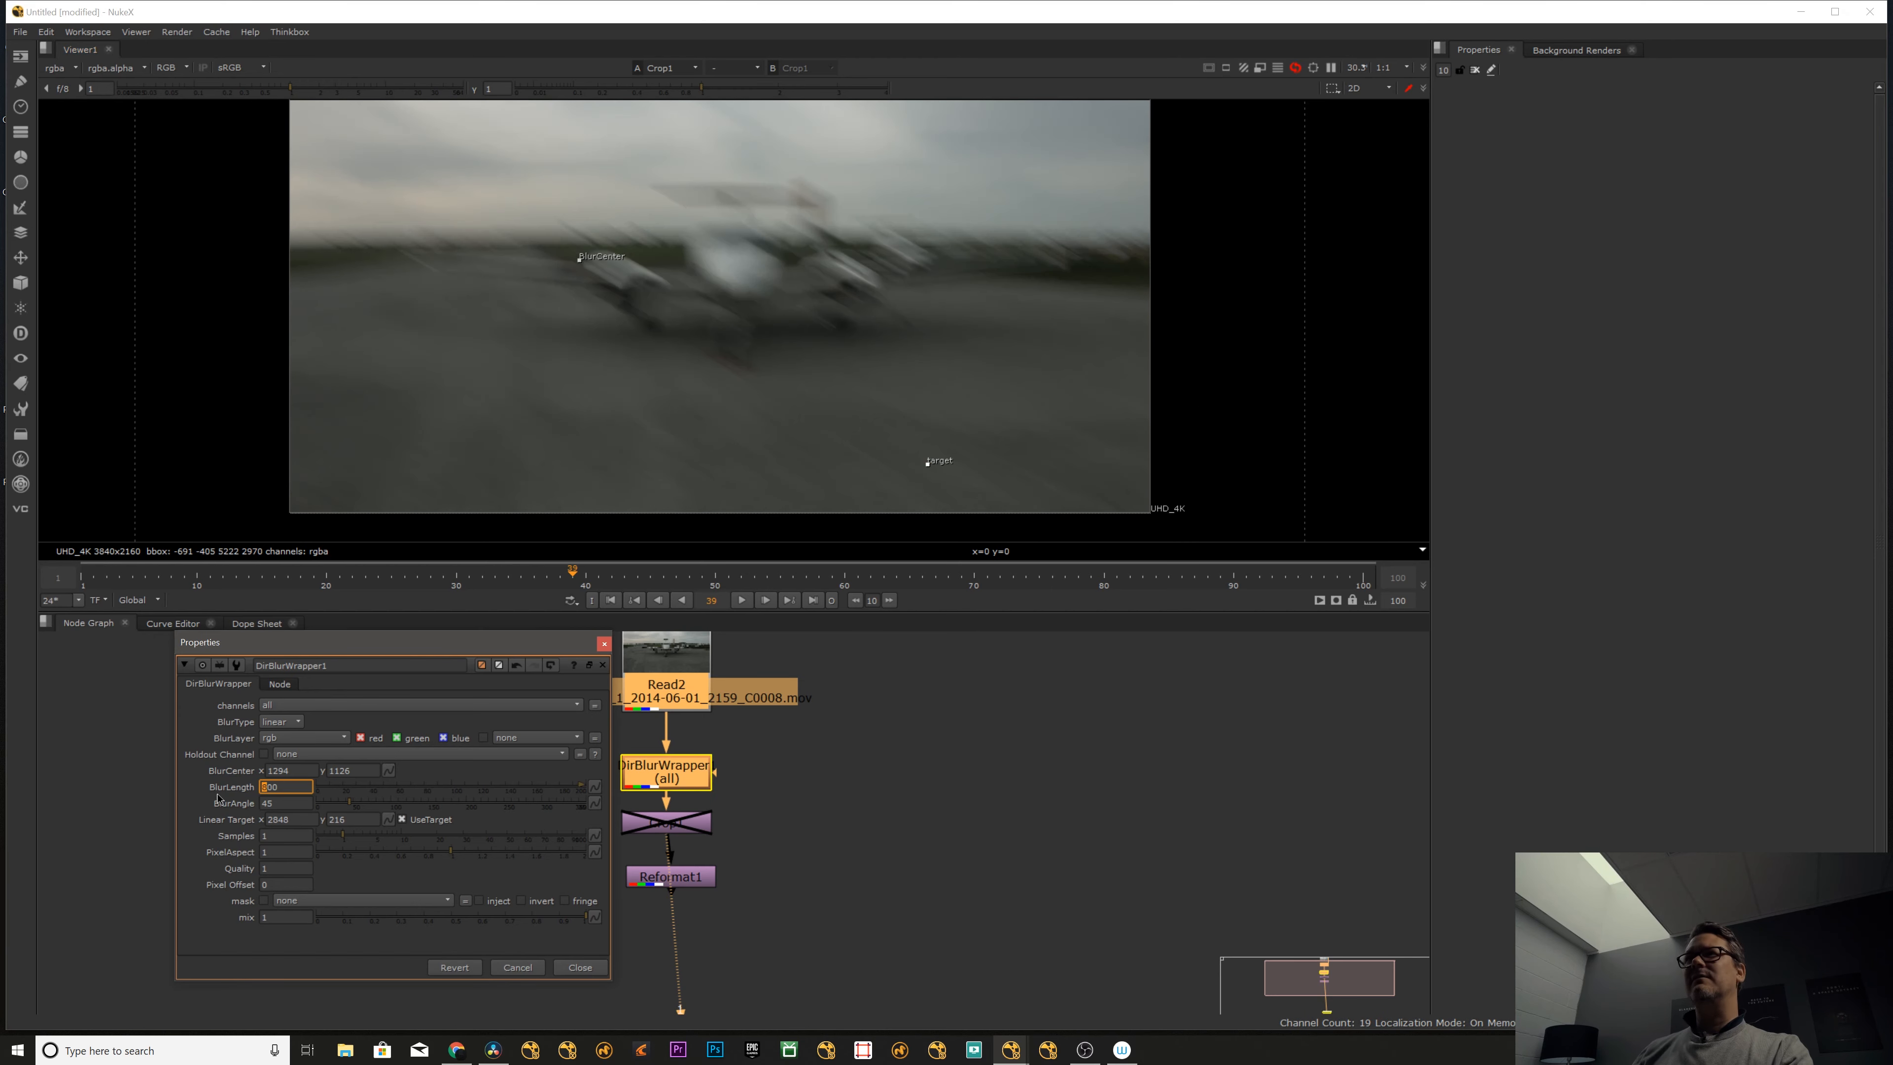
{"action": "left_click", "coordinate": [843, 684]}
{"action": "left_click", "coordinate": [692, 779]}
{"action": "key", "text": "d"}
{"action": "key", "text": "d"}
{"action": "key", "text": "d"}
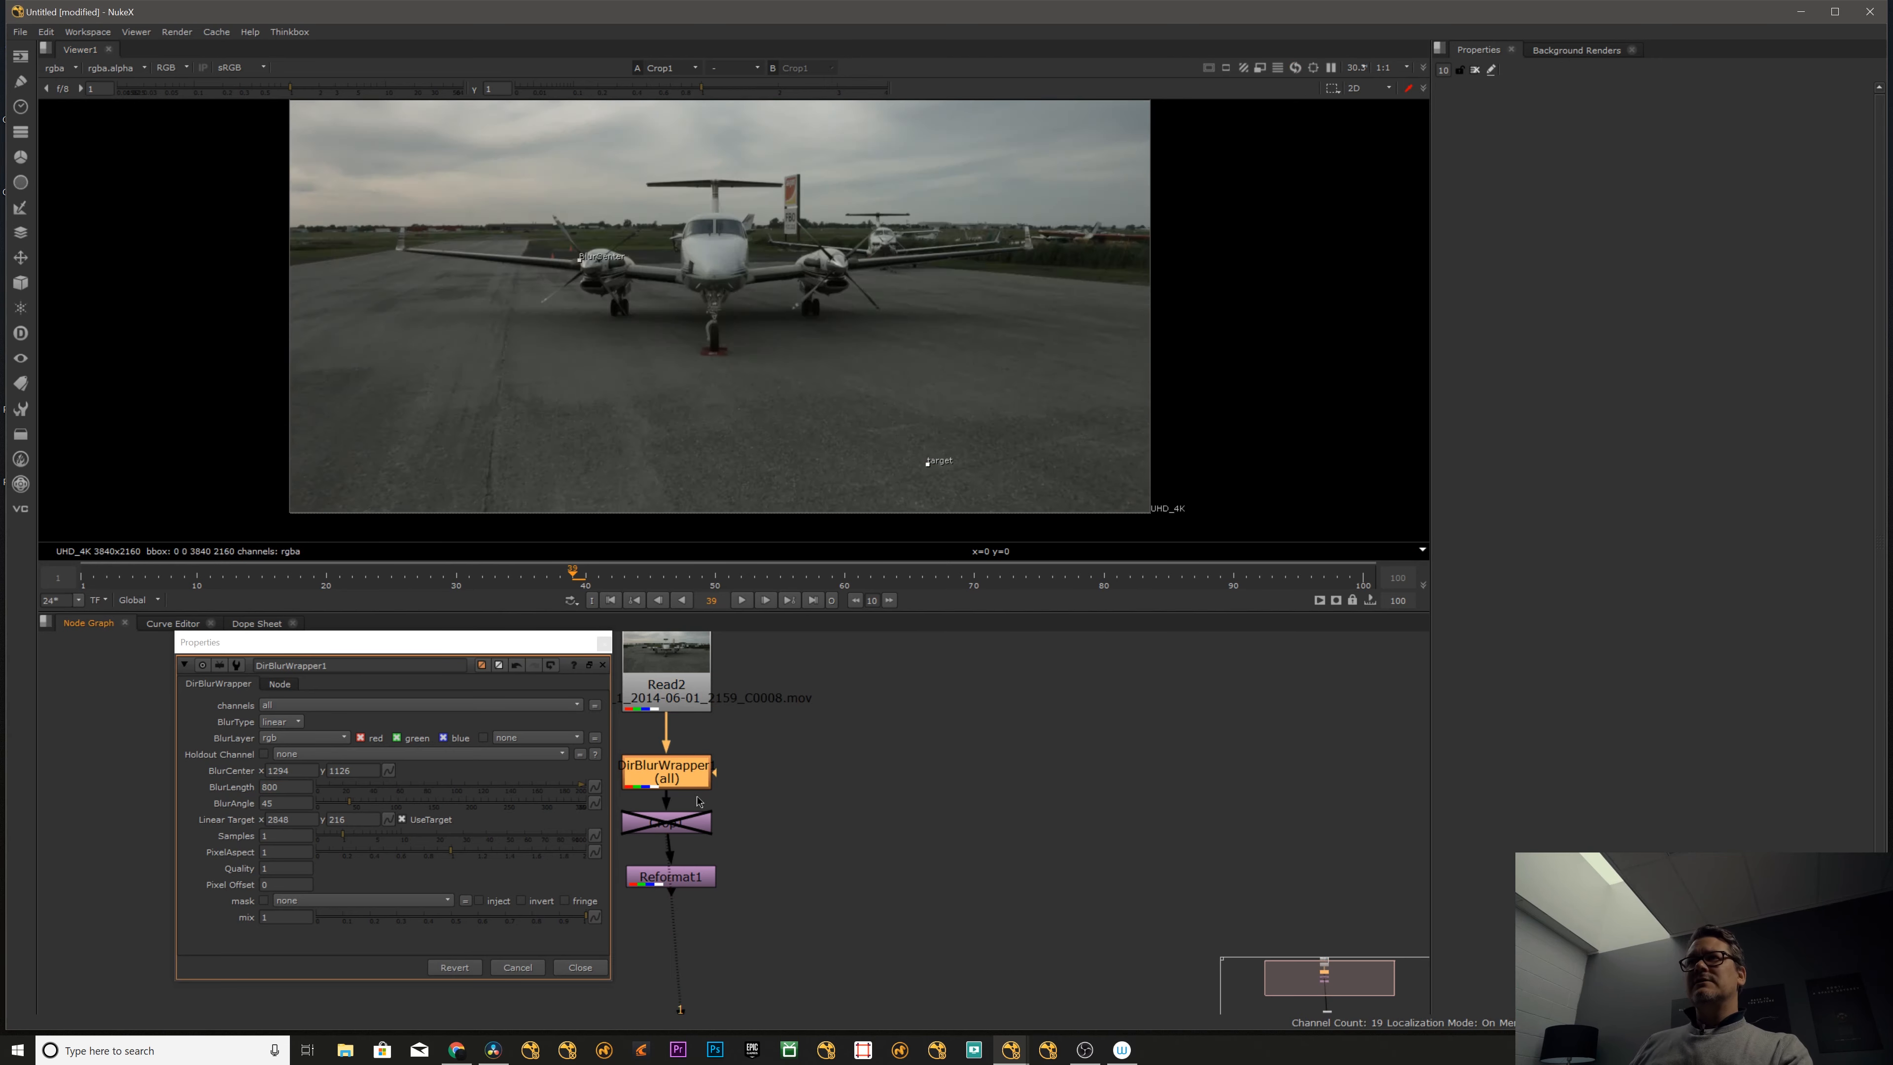
- Try a pixel aspect of 0.5 on the directional blur and restore it to 1
{"action": "left_click", "coordinate": [192, 887]}
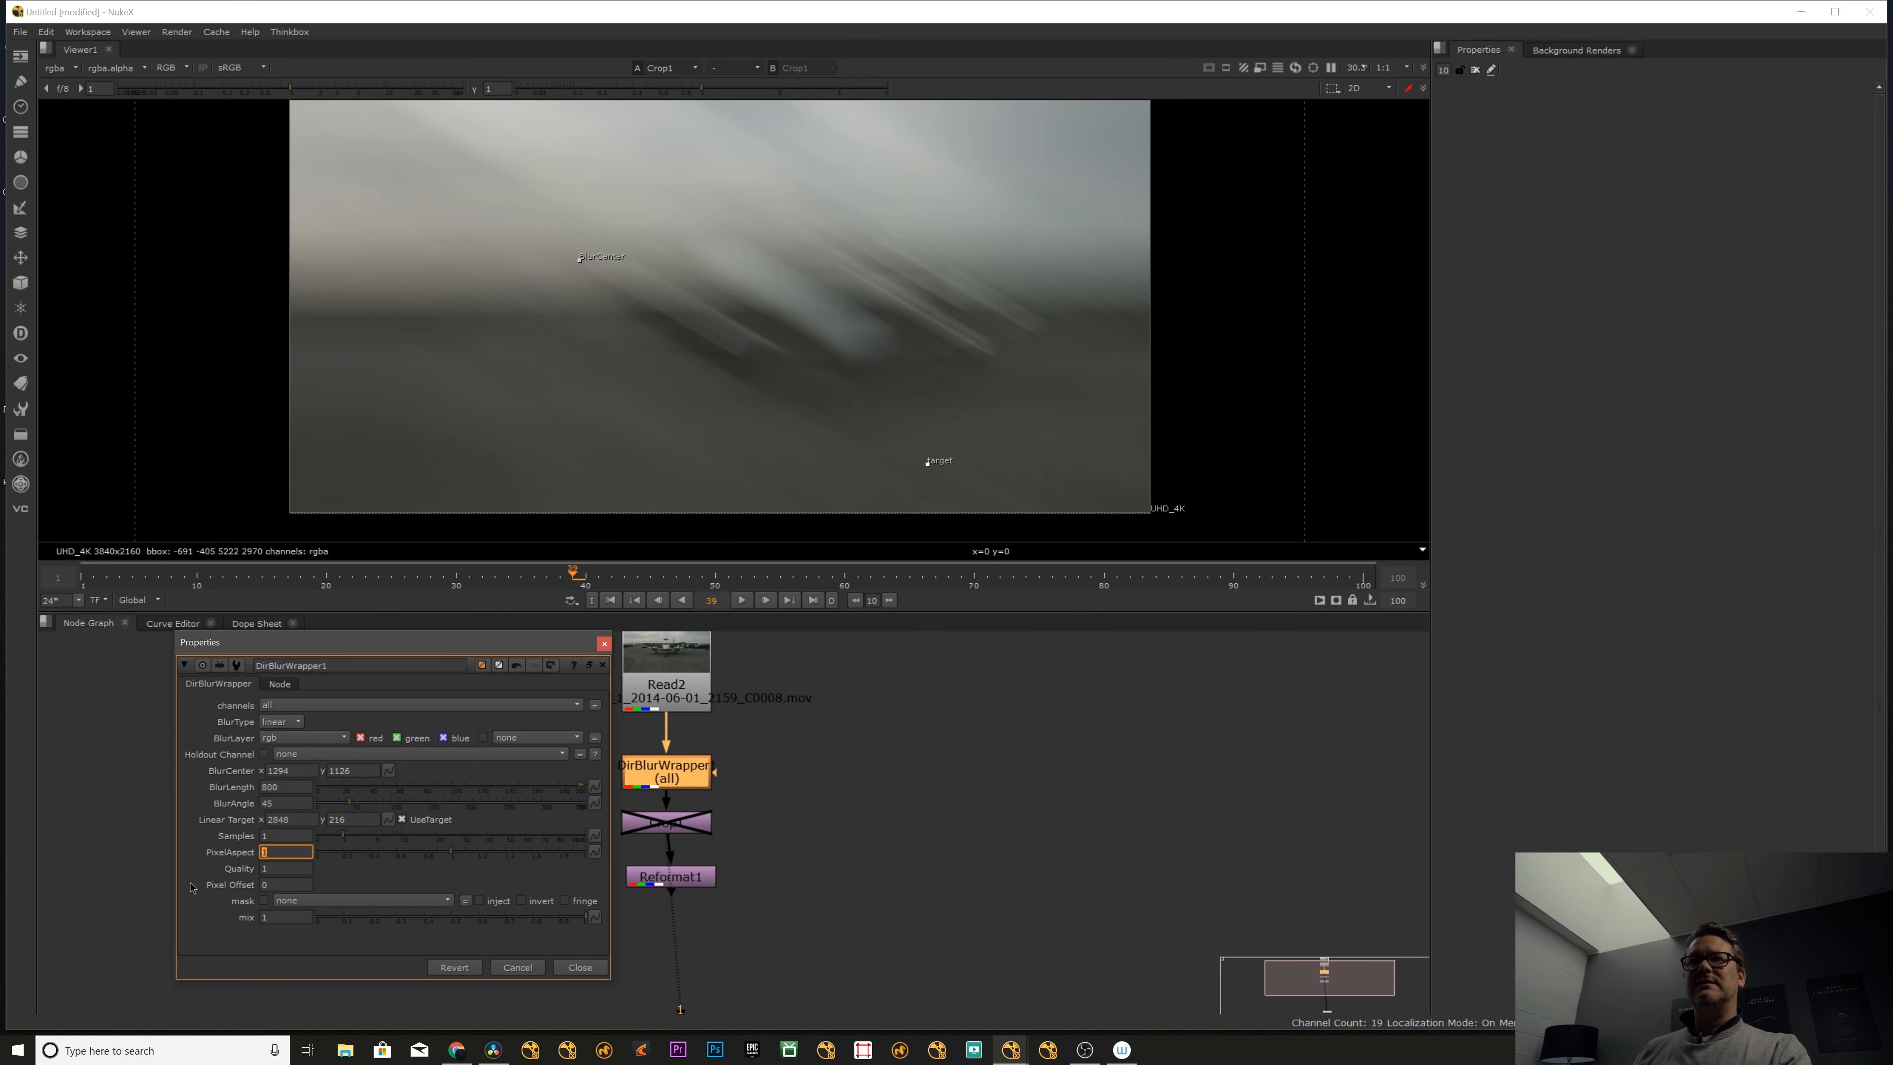
{"action": "type", "text": ".5"}
{"action": "key", "text": "Return"}
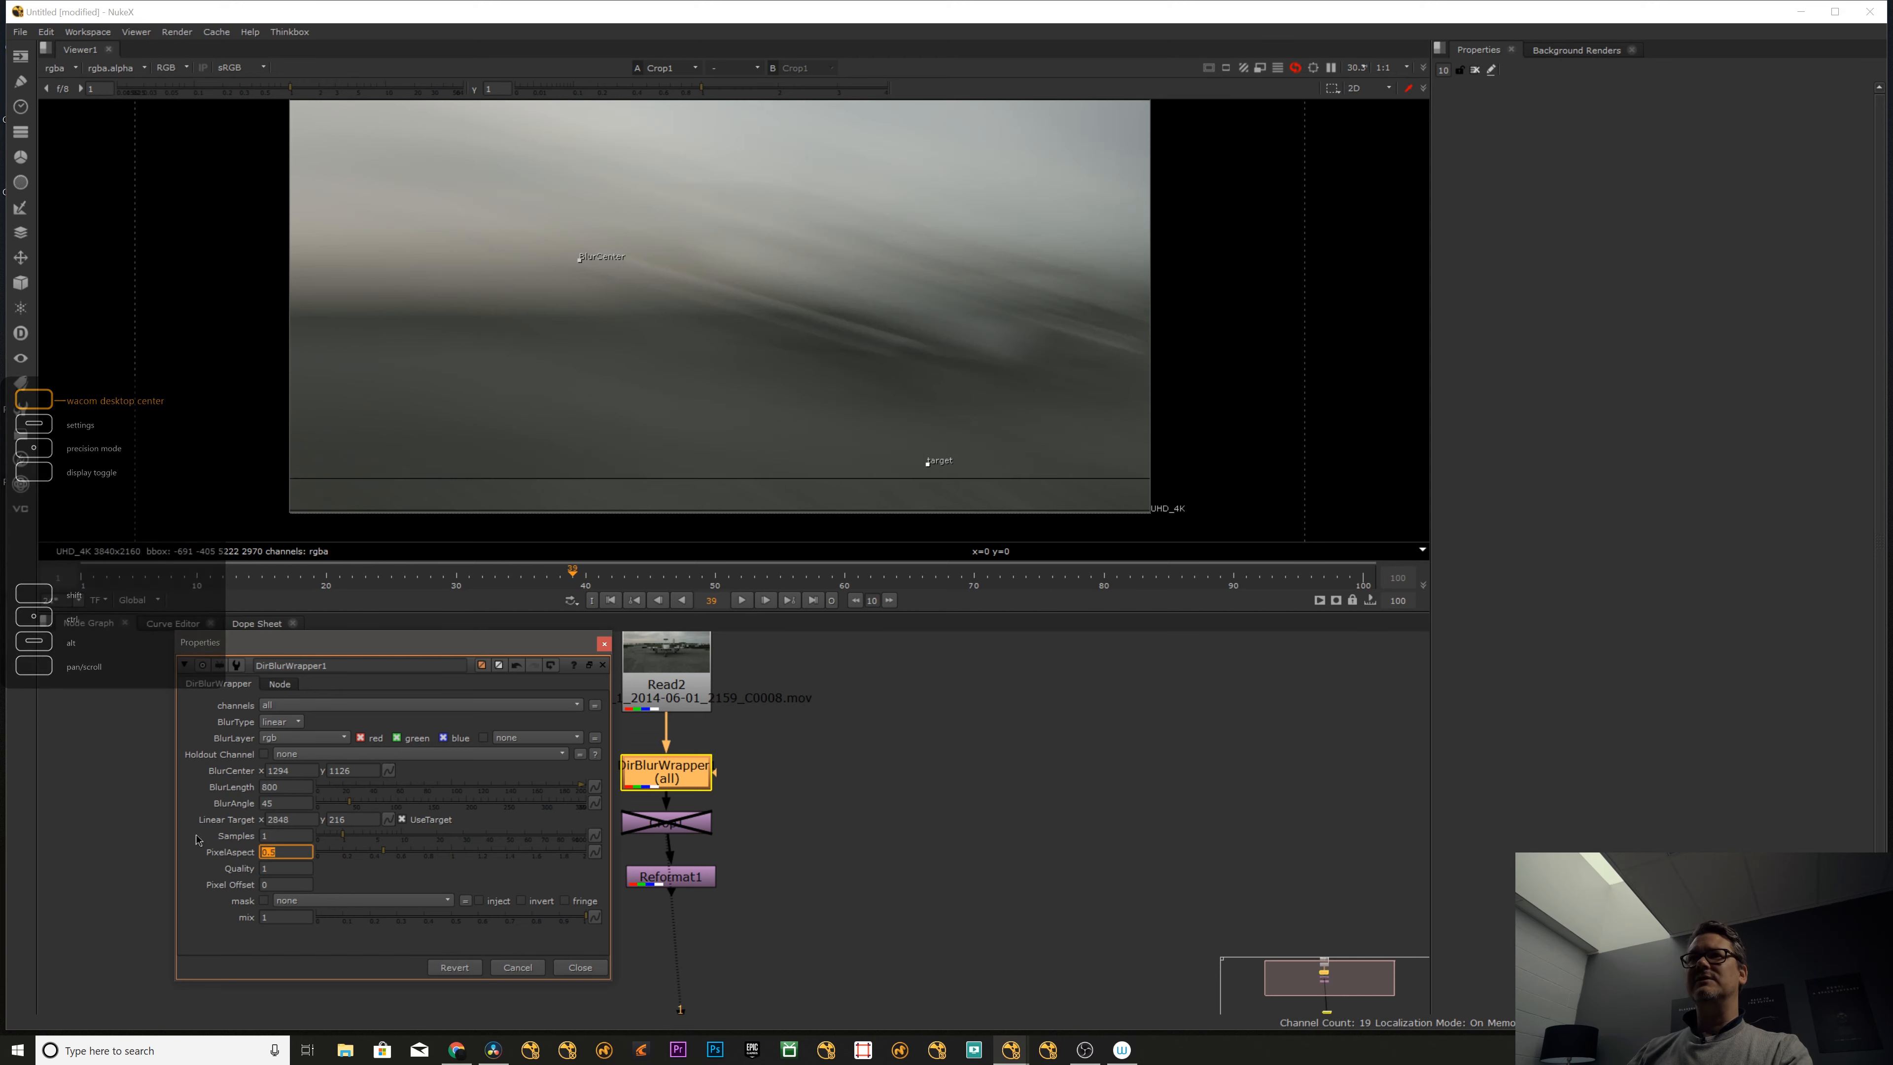
{"action": "type", "text": "1"}
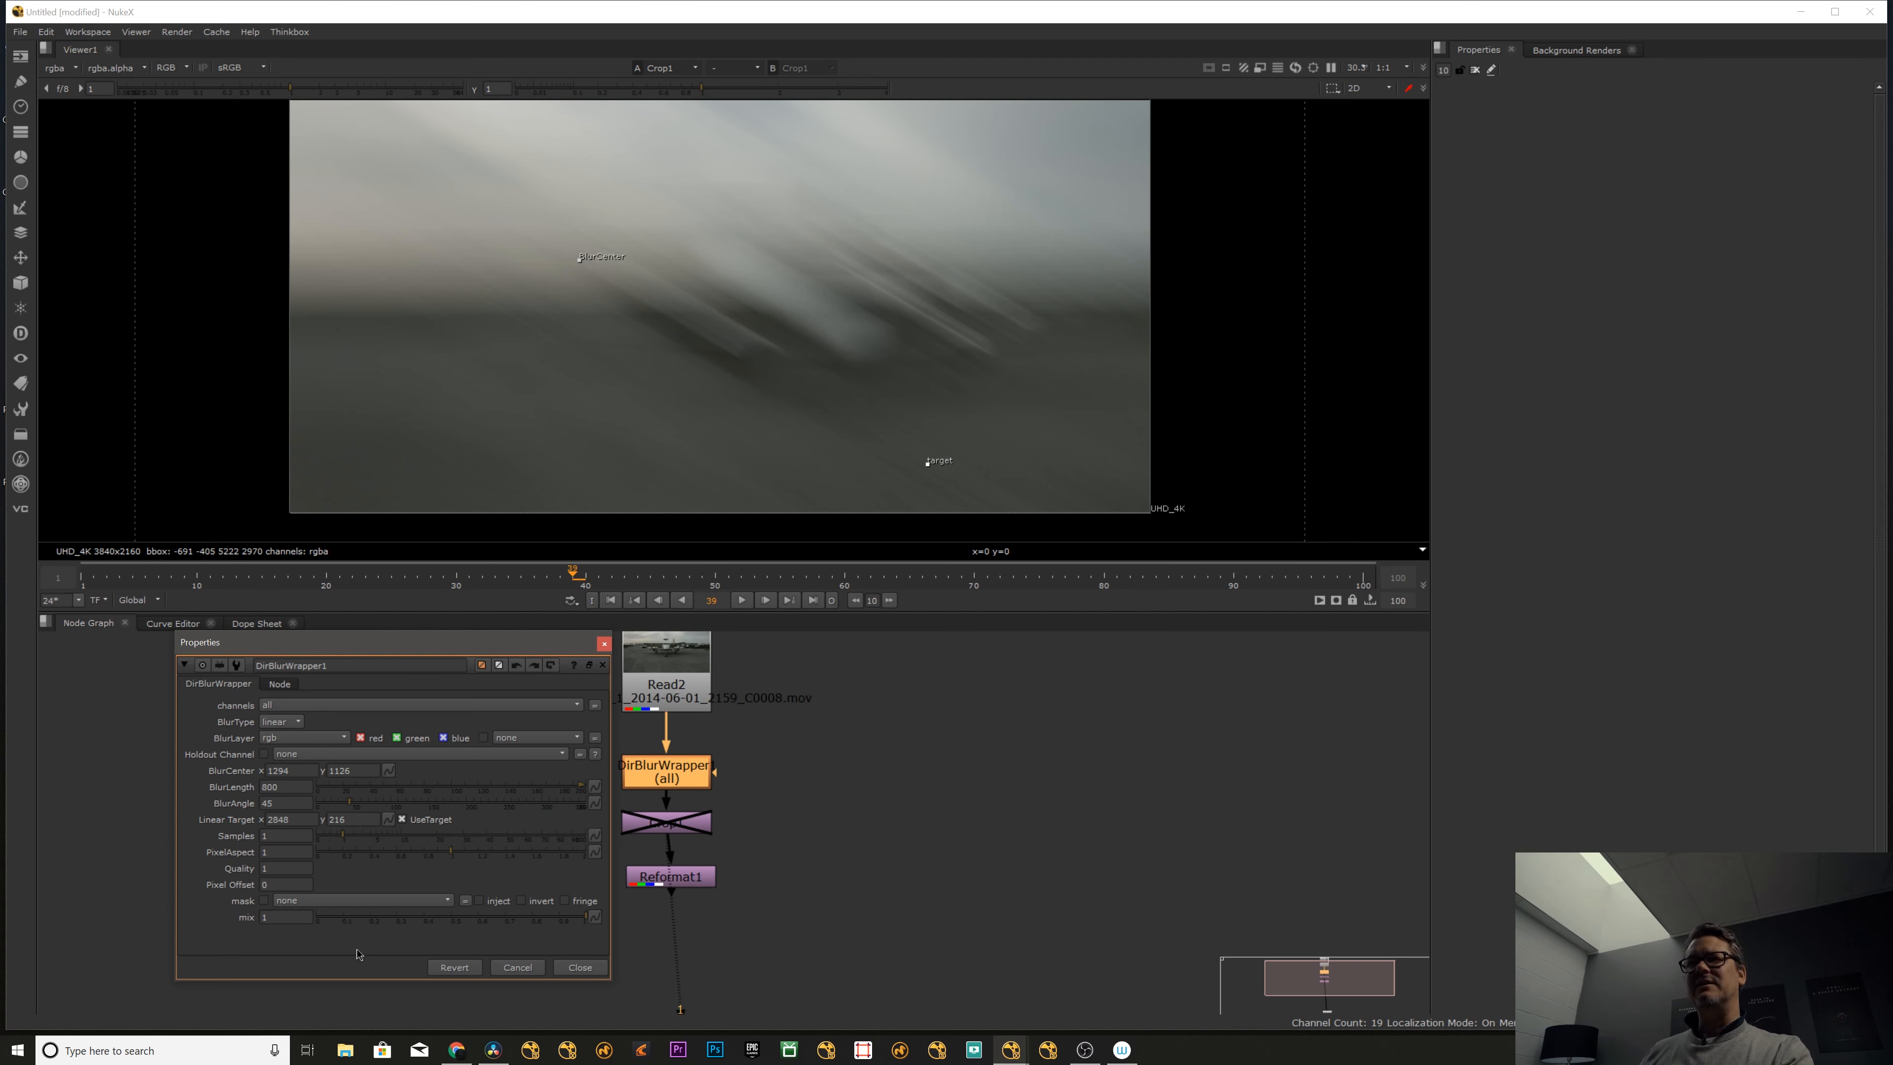
- Set the blur type to zoom, close the blur's properties, and disable the directional blur node
{"action": "left_click", "coordinate": [281, 722]}
{"action": "left_click", "coordinate": [280, 692]}
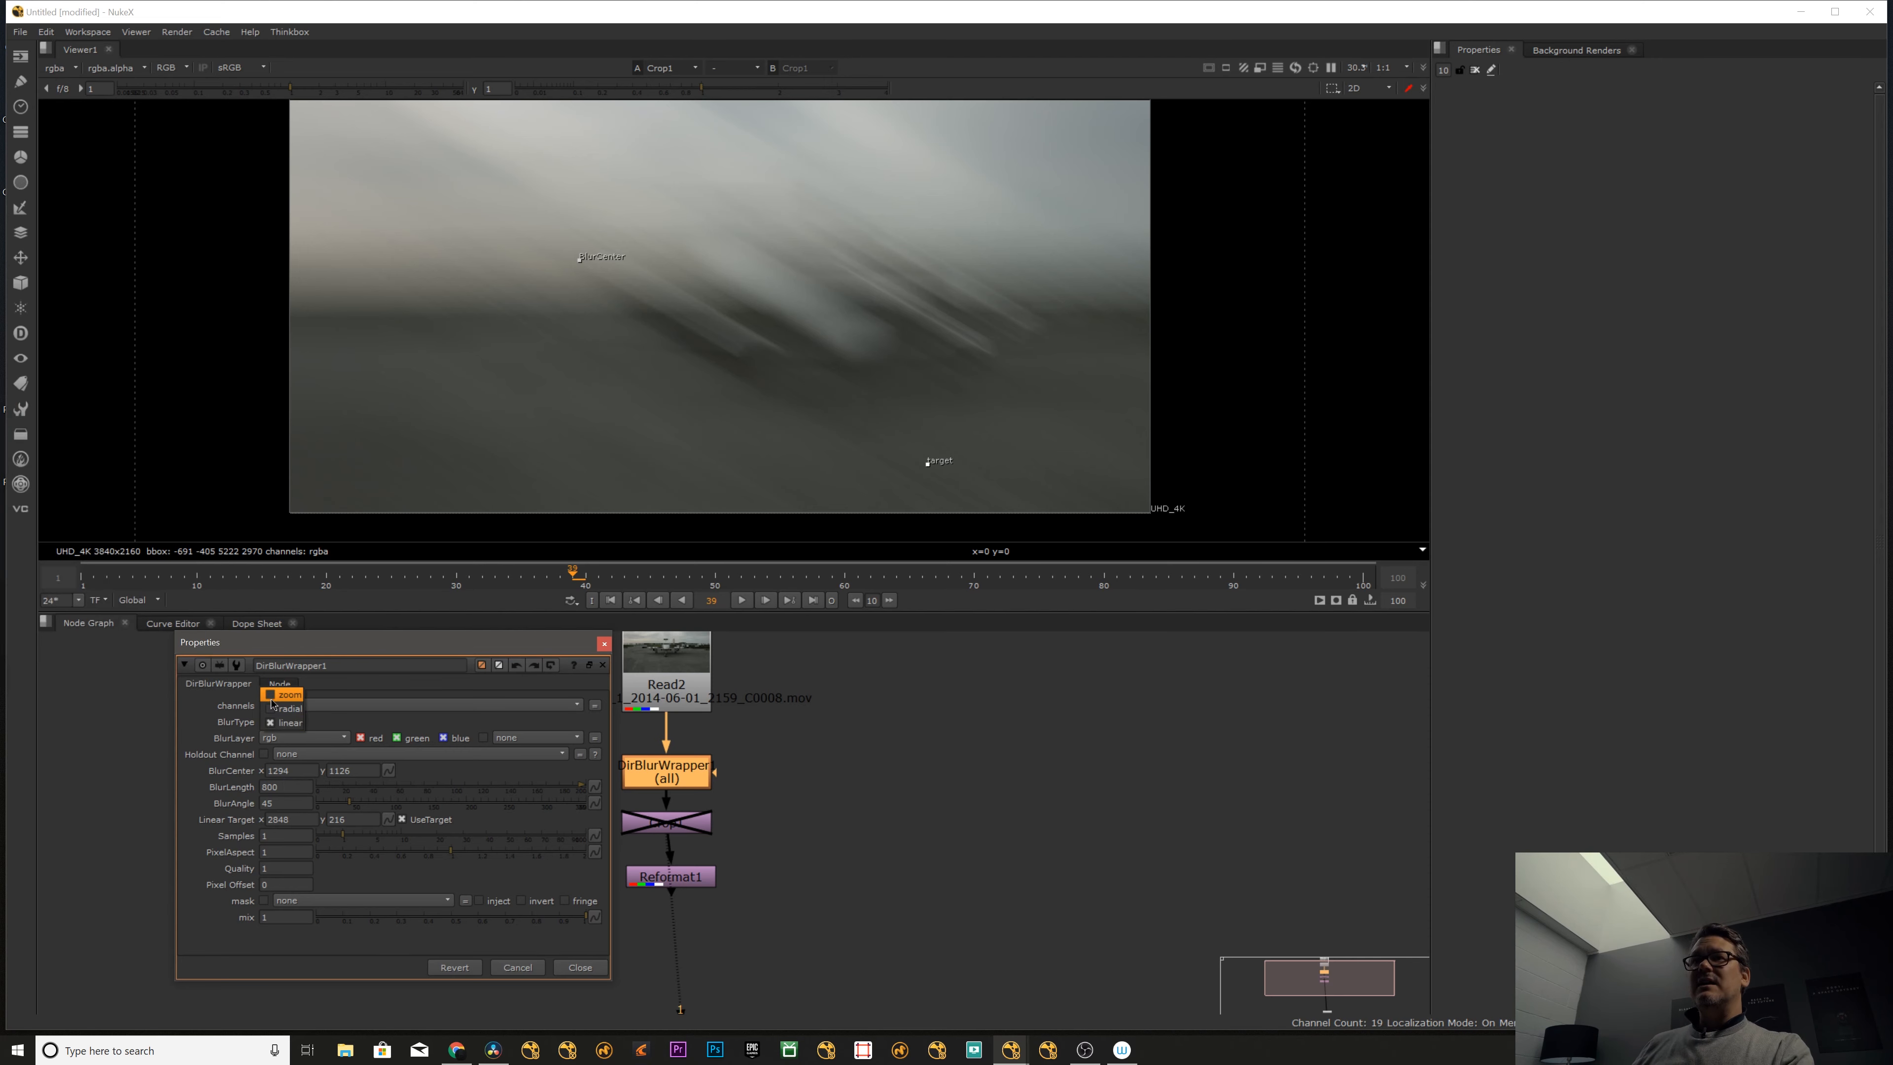
{"action": "left_click", "coordinate": [581, 967]}
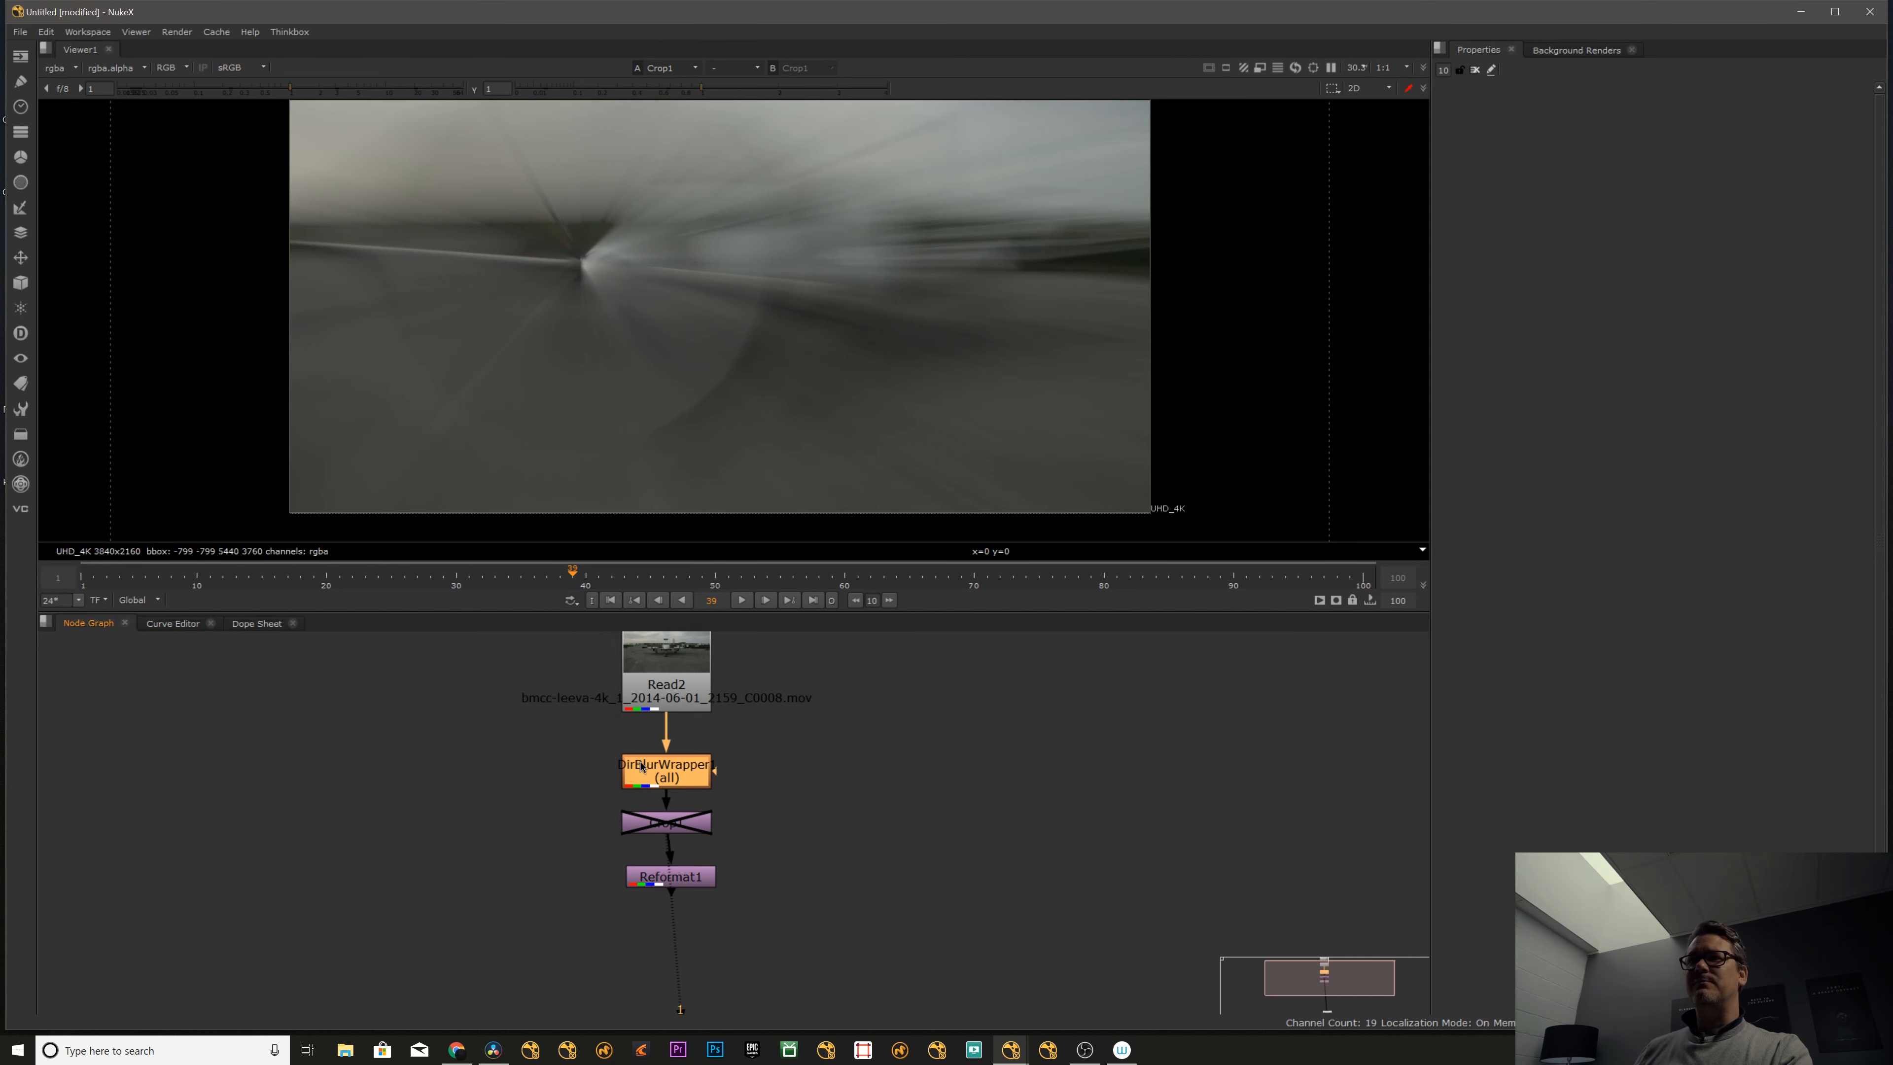
{"action": "key", "text": "d"}
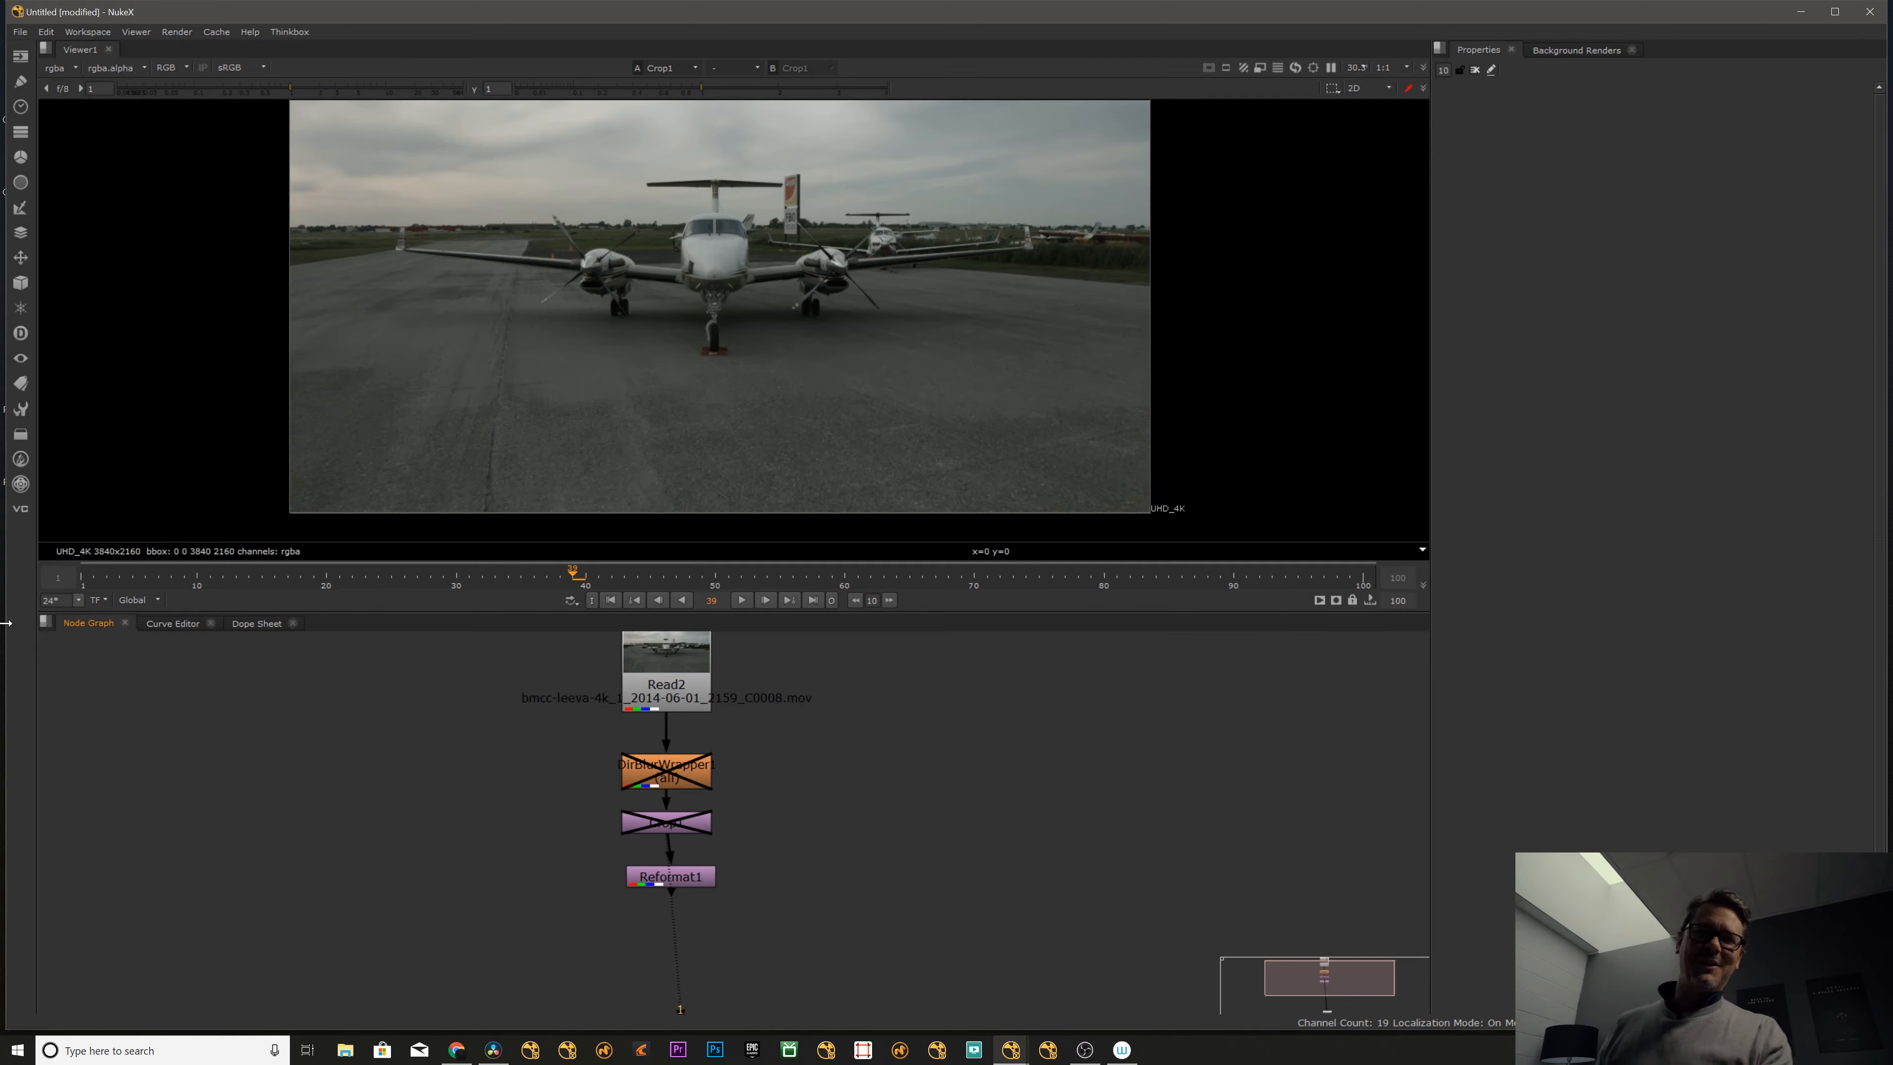